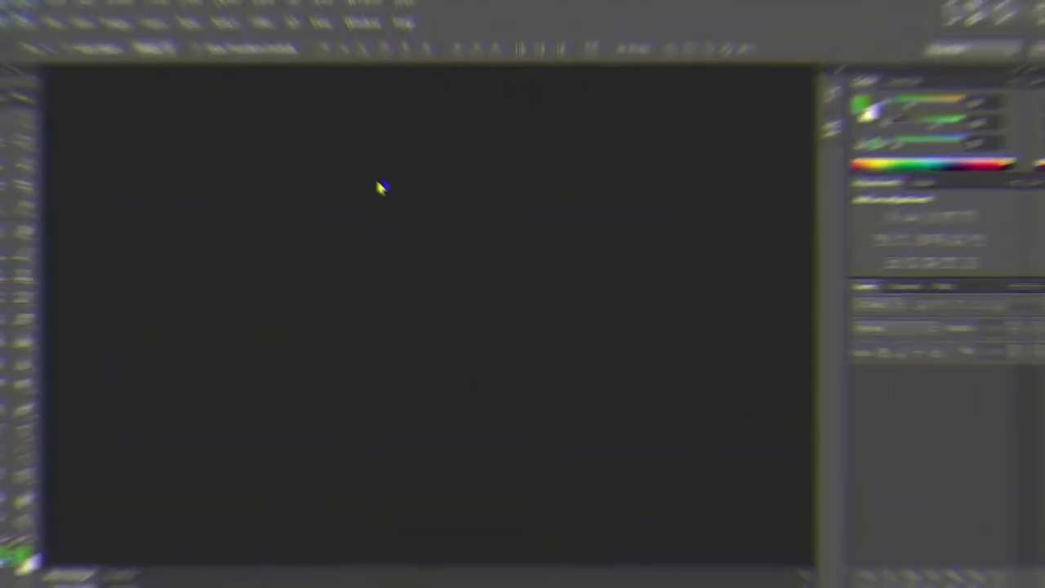
Create blank Untitled-1 at 1300 × 2050 pixels, 300 ppi, RGB, with white background
key("ctrl+n")
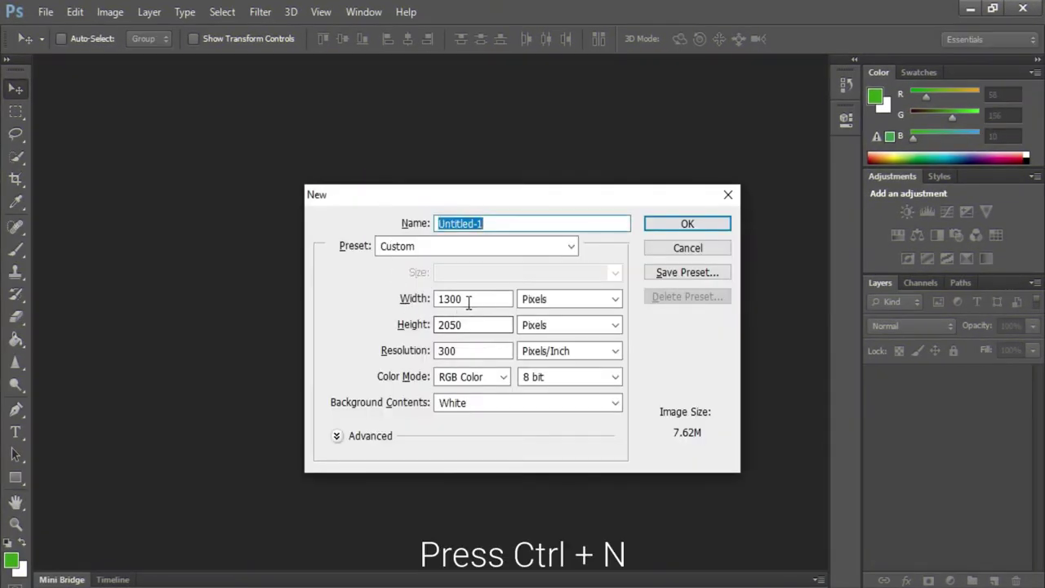
left_click(468, 301)
left_click(536, 302)
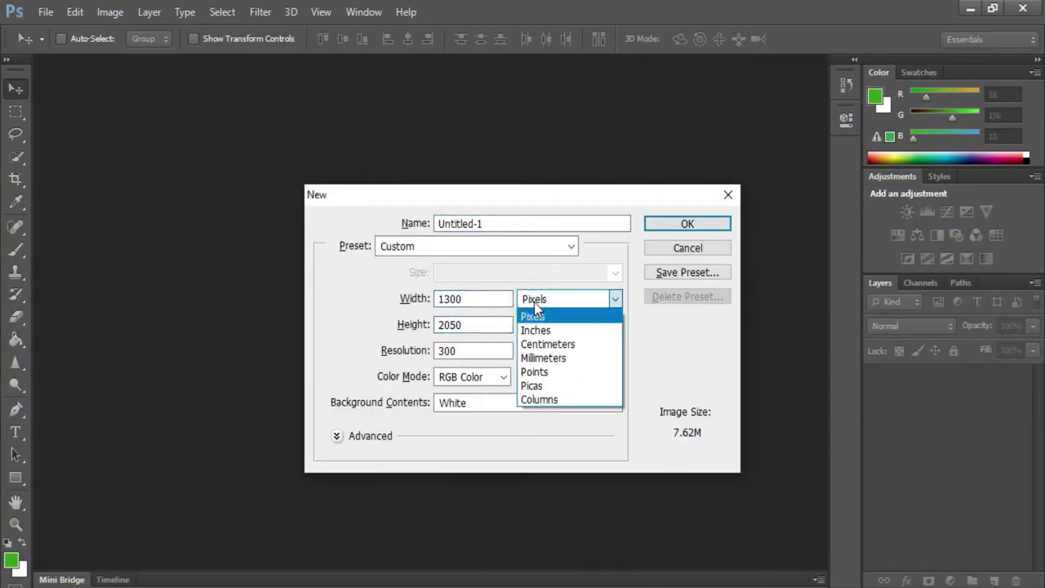
left_click(536, 319)
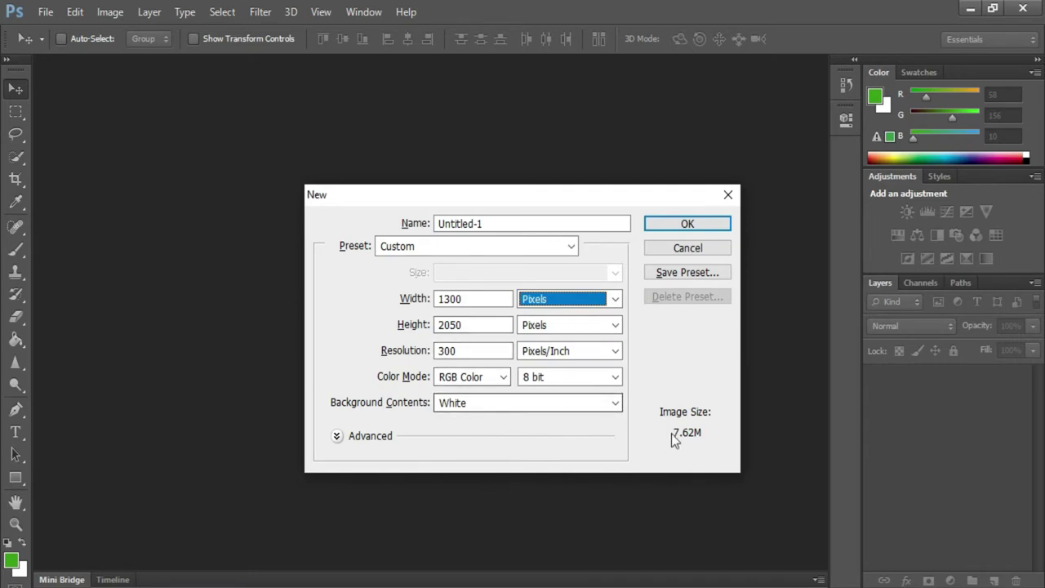
left_click(660, 225)
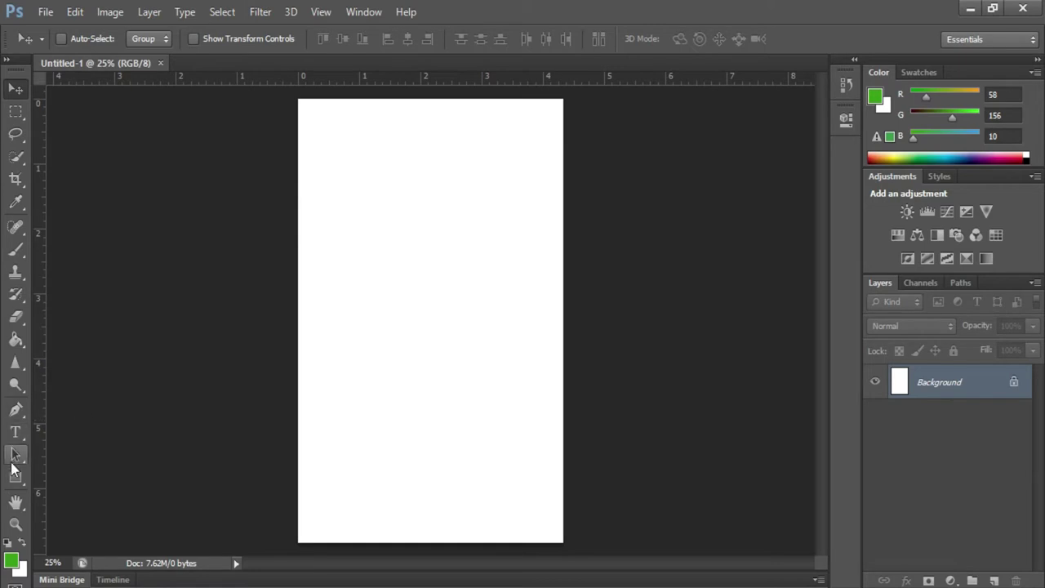
Paint-bucket fill the canvas with green #3a9c0a, then drag Orange PNG over from File Explorer
left_click(16, 340)
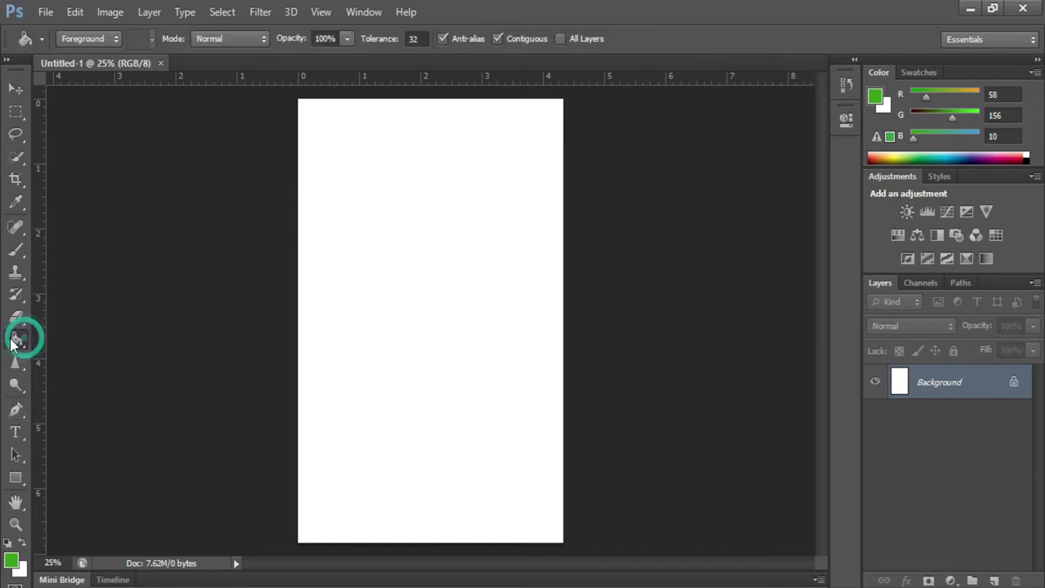
left_click(11, 561)
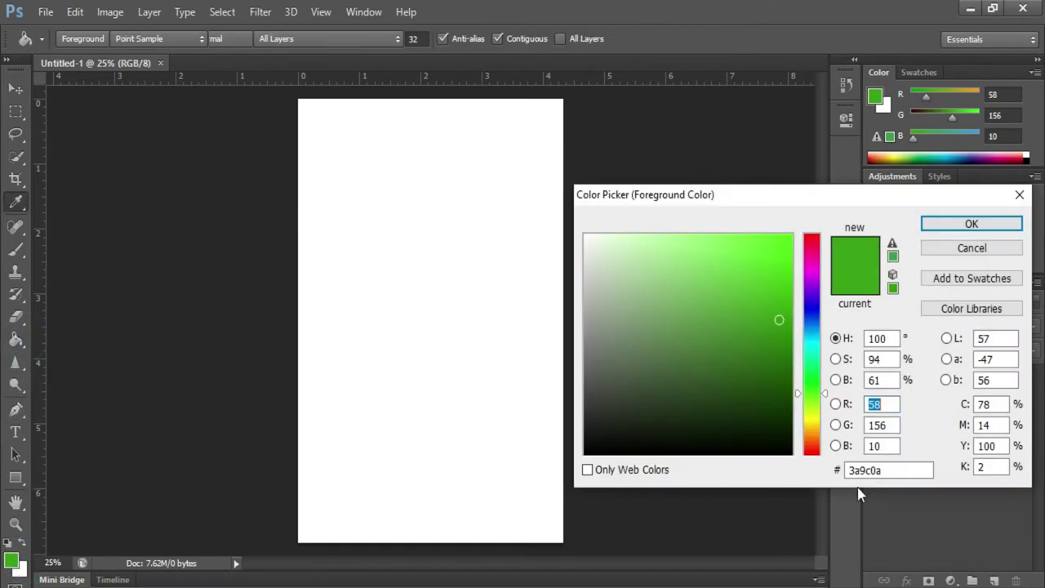
double_click(897, 471)
left_click(956, 224)
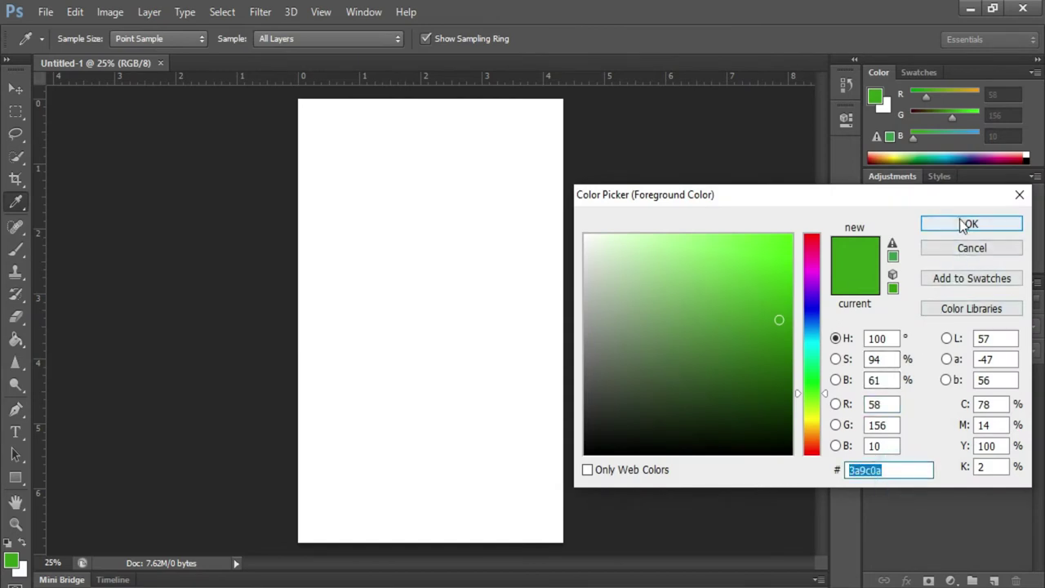
left_click(381, 263)
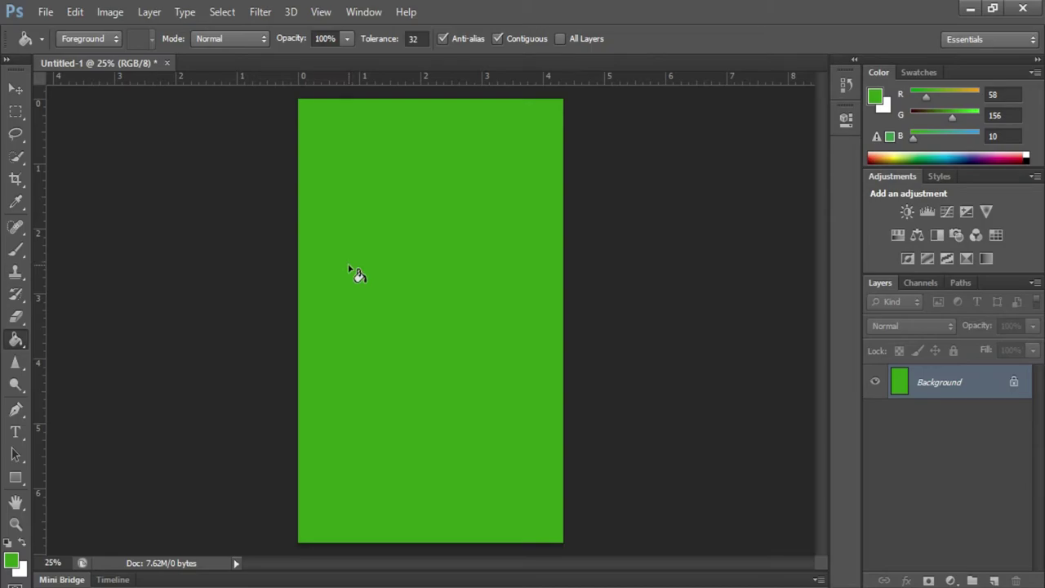
left_click(190, 584)
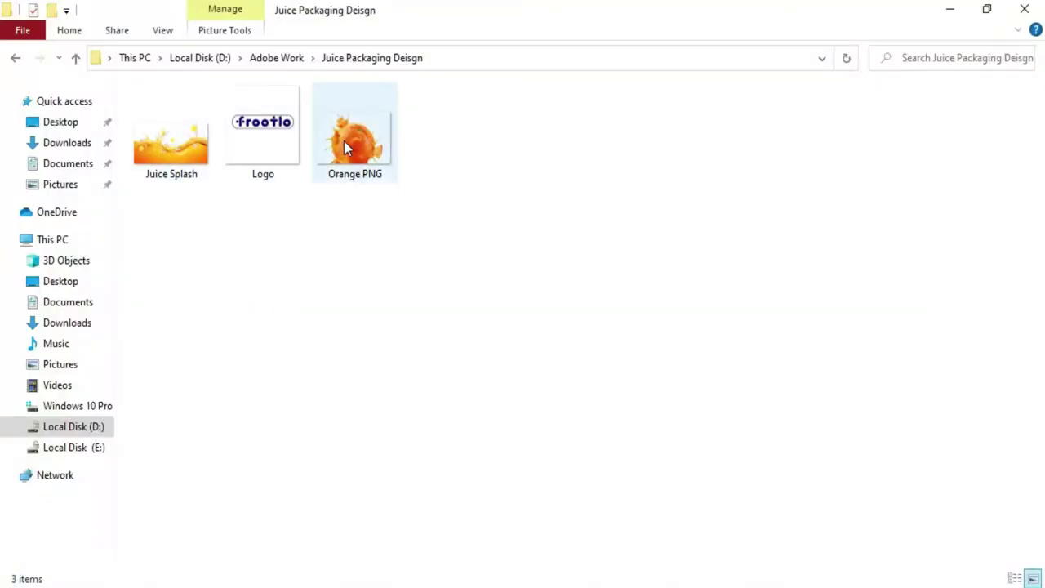
left_click_drag(344, 140, 585, 582)
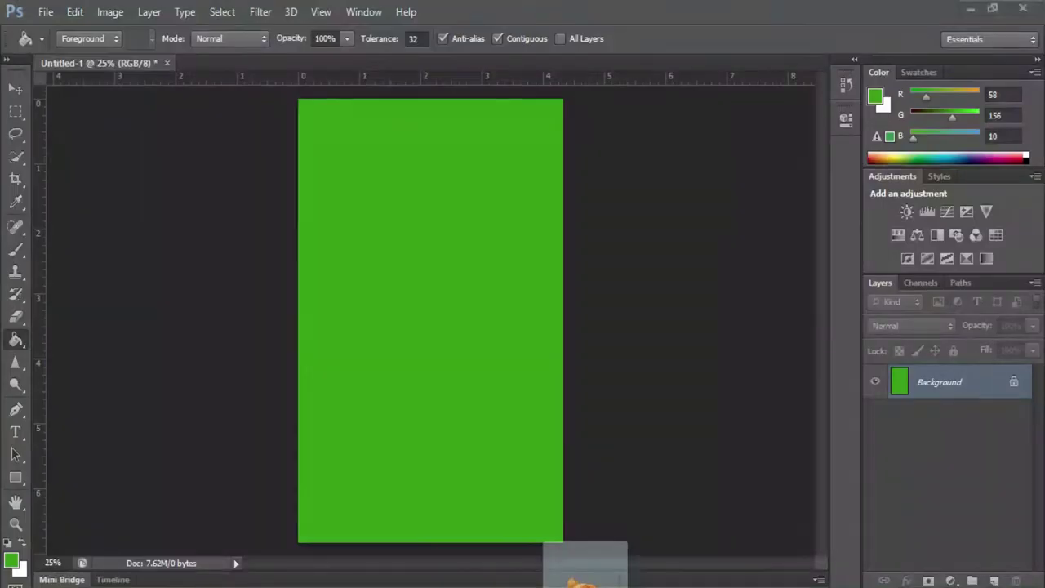
Place the Orange PNG image at the lower left of the canvas and commit it
left_click_drag(585, 581, 385, 490)
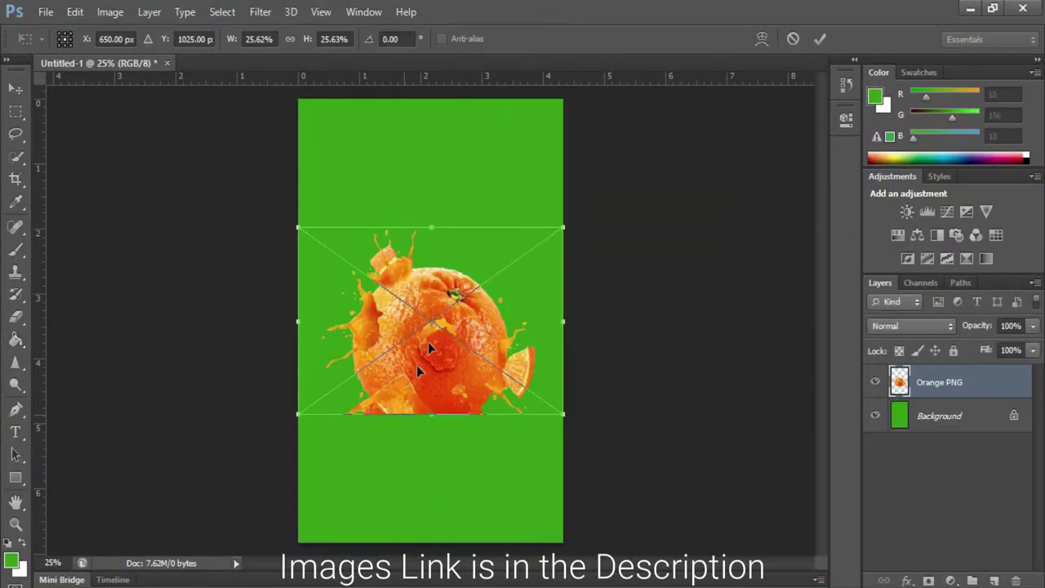
left_click_drag(484, 331, 411, 463)
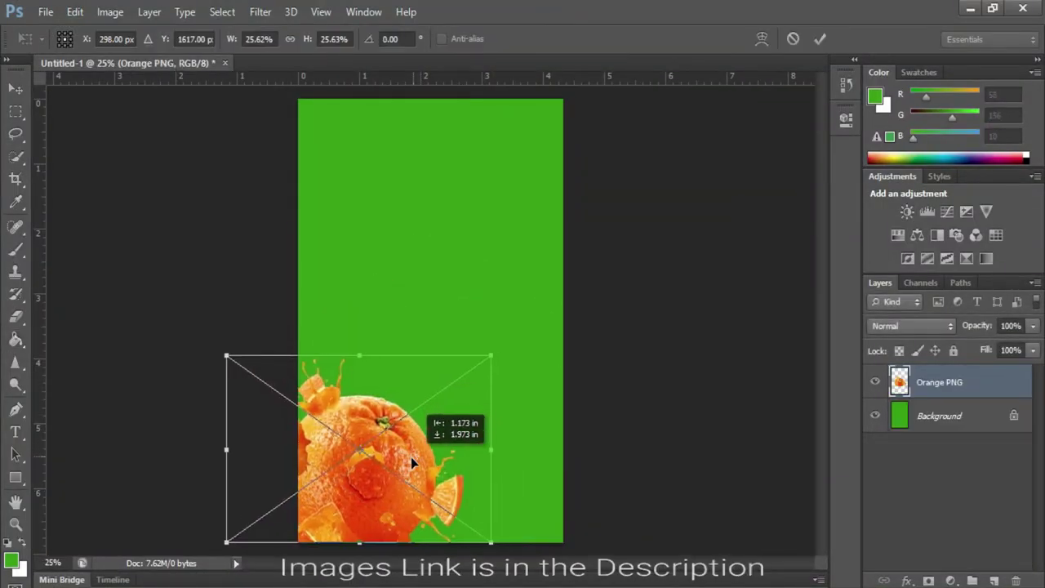
left_click_drag(410, 457, 422, 446)
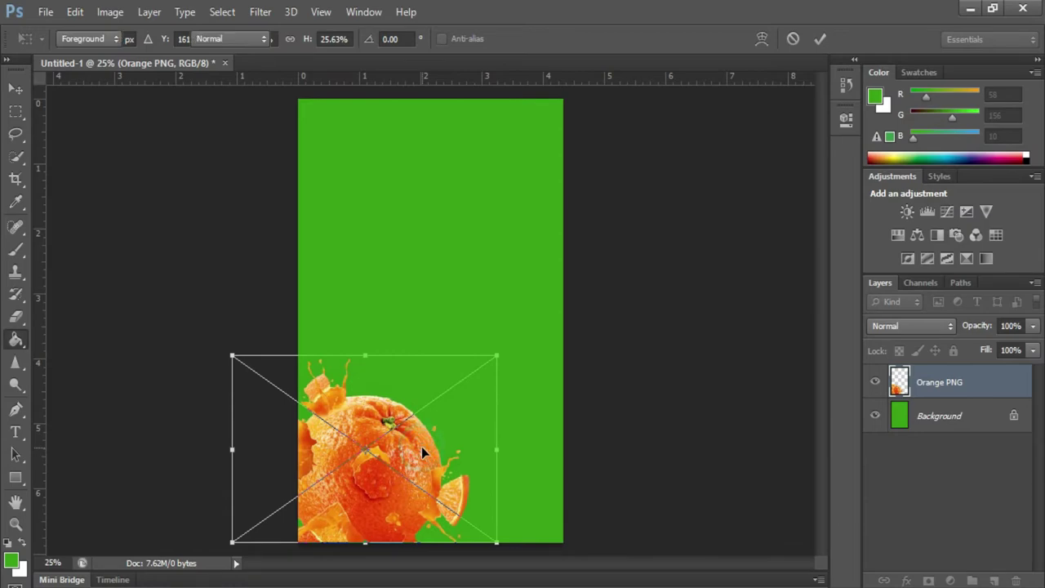
key("Return")
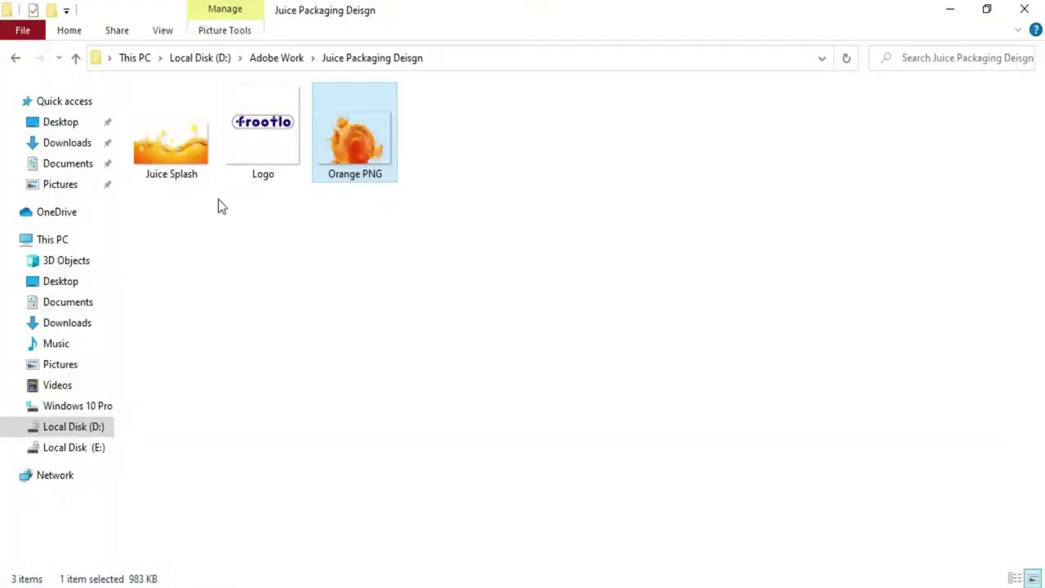
Place the Juice Splash image along the bottom of the canvas and commit it
mouse_move(171, 134)
left_mouse_down()
mouse_move(596, 587)
mouse_move(447, 507)
left_mouse_up()
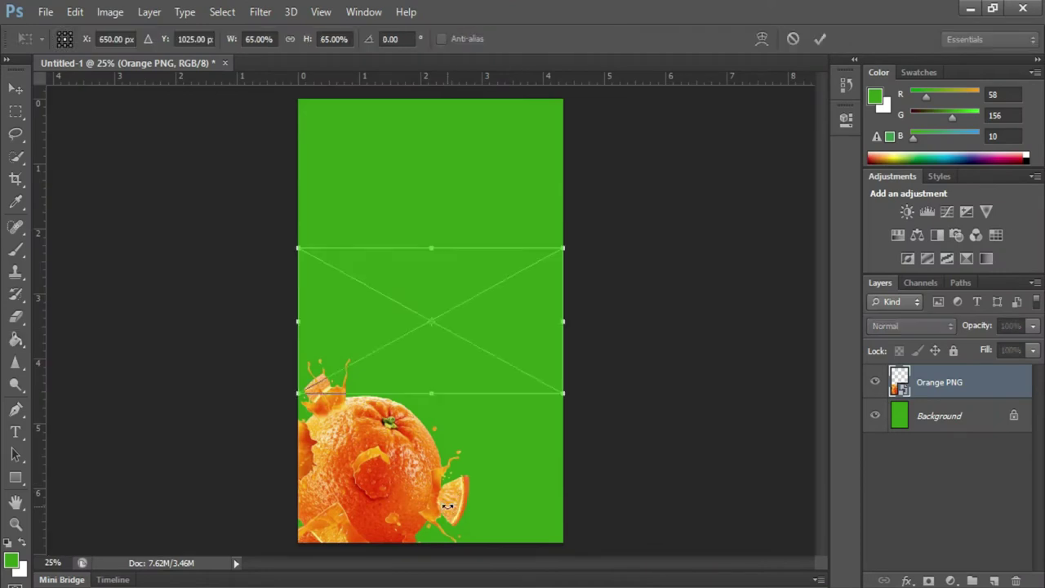
left_click_drag(516, 331, 514, 481)
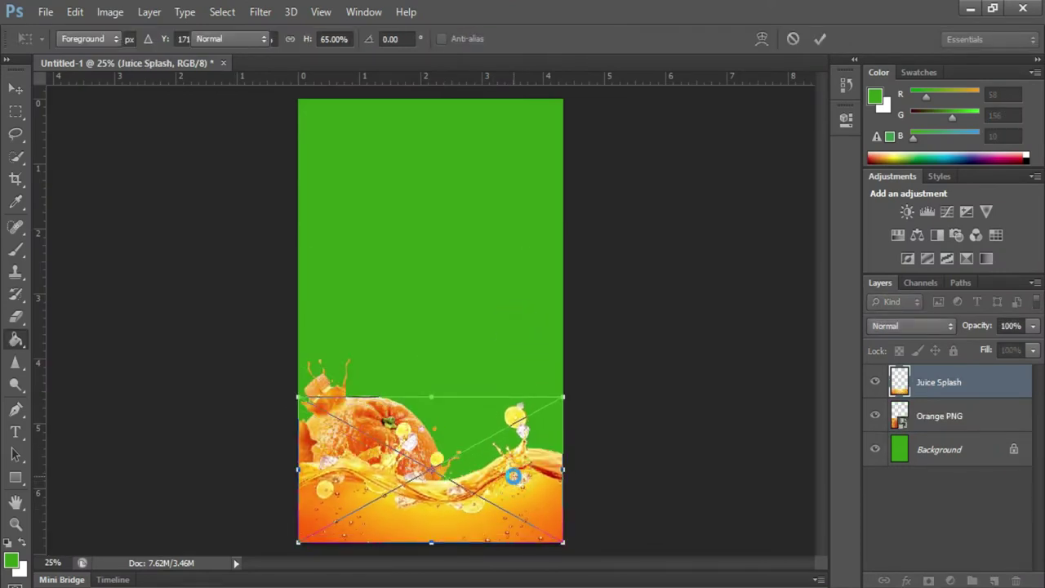
key("Return")
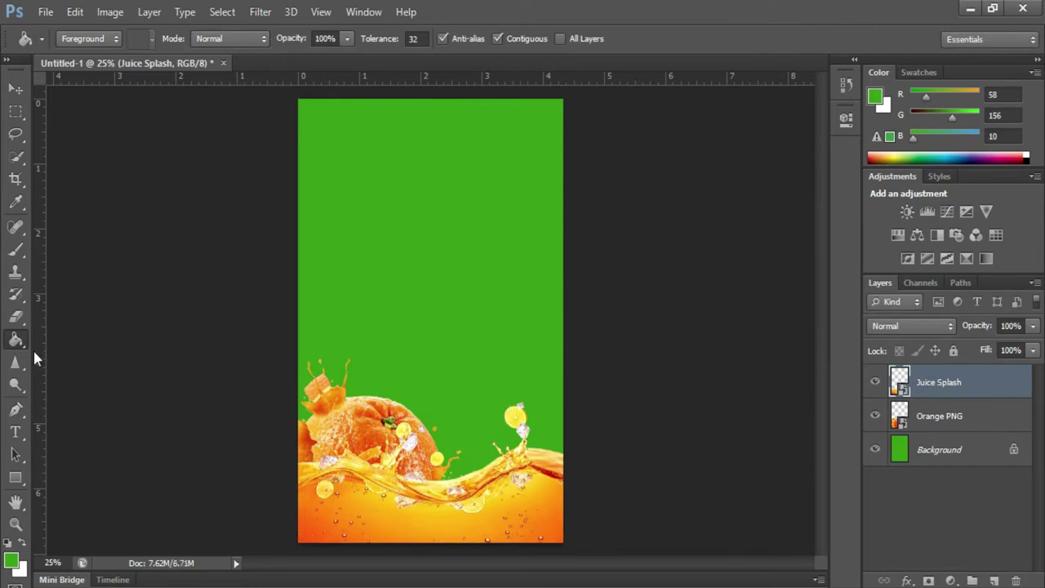
key("ctrl+plus")
key("ctrl+plus")
key("ctrl+plus")
Zoom and pan to inspect the orange and splash area, then zoom out to the whole canvas
key("space")
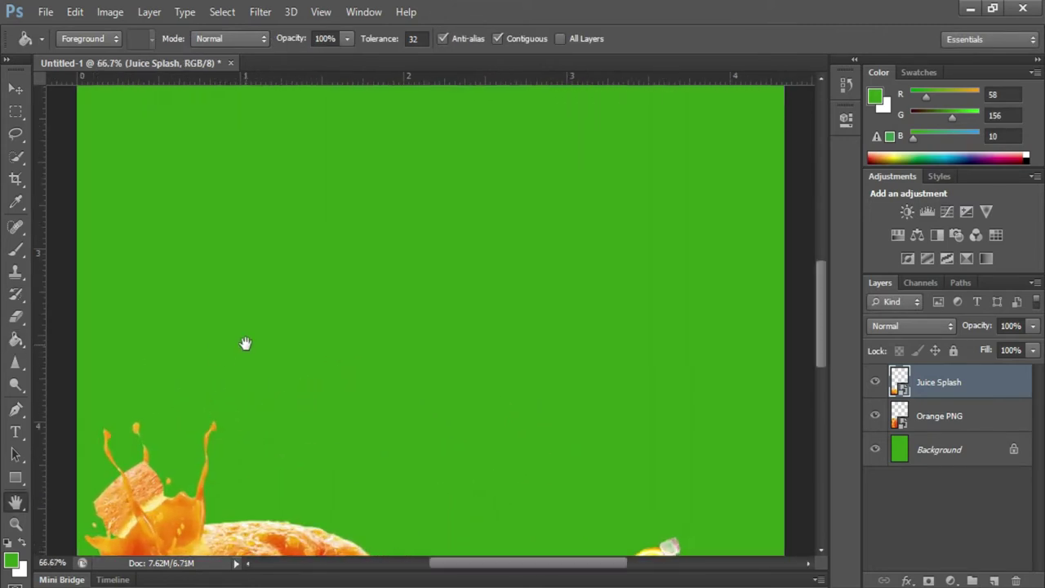
key("h")
left_click_drag(245, 343, 360, 474)
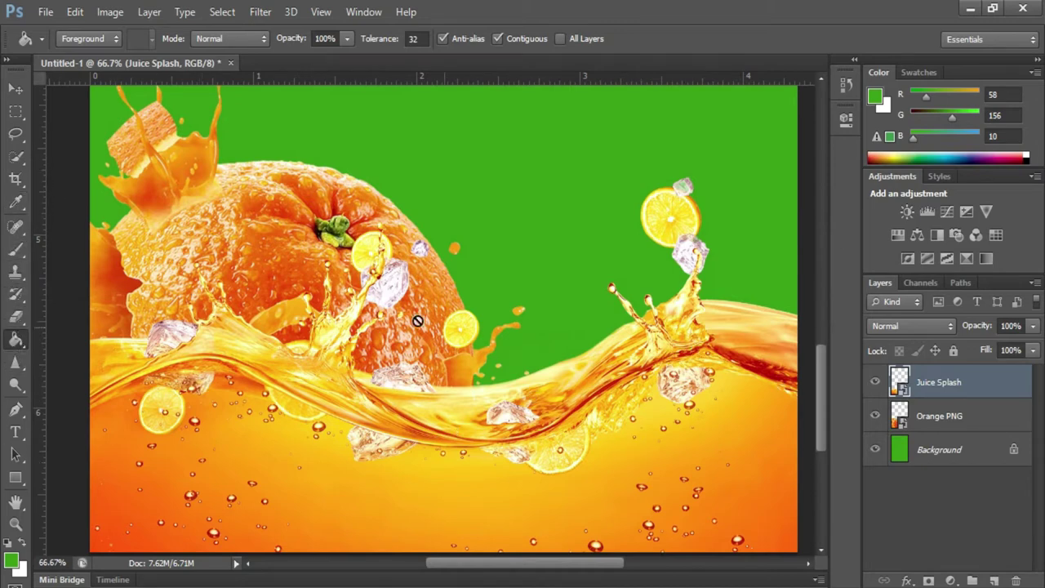
key("ctrl+minus")
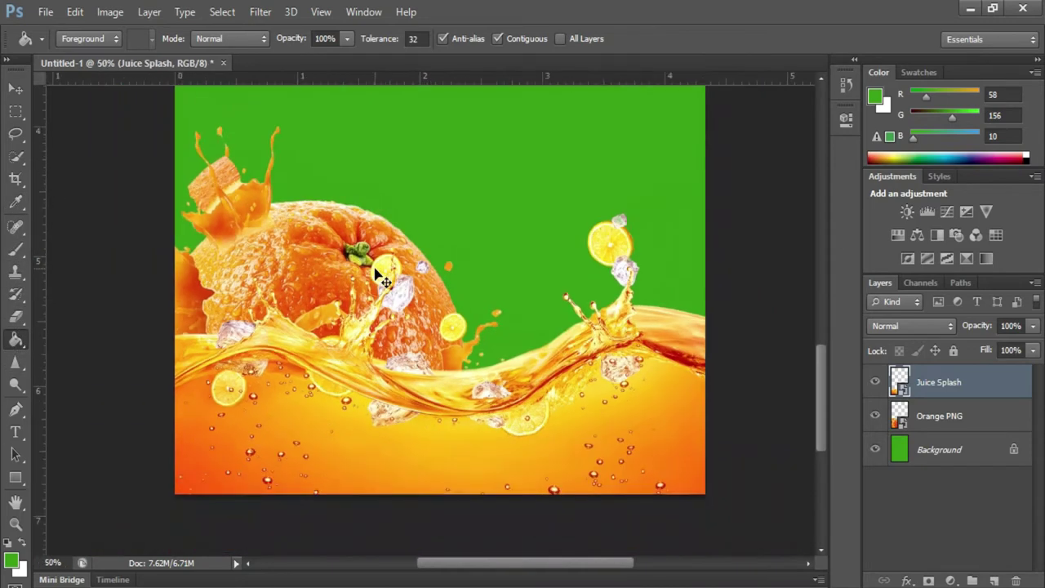
key("ctrl+minus")
key("ctrl+minus")
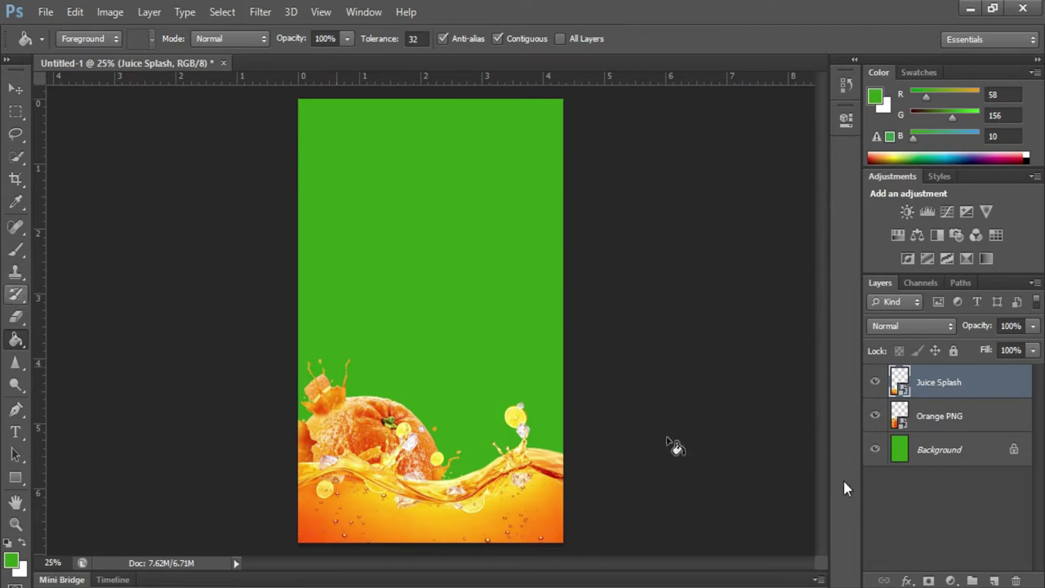
Add a layer mask to Juice Splash and set up a black brush at size 150
left_click(927, 581)
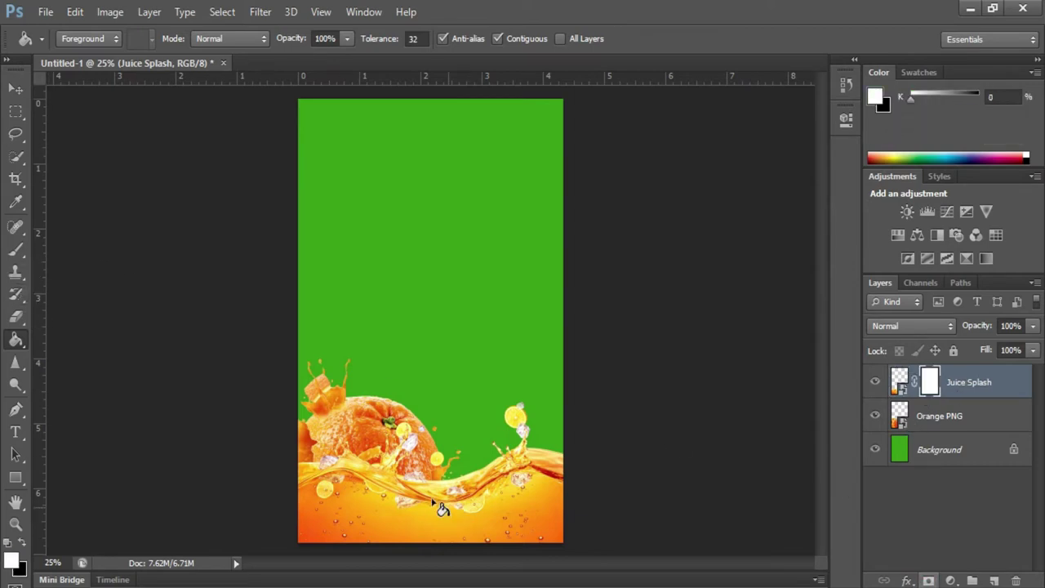
key("ctrl+plus")
key("ctrl+plus")
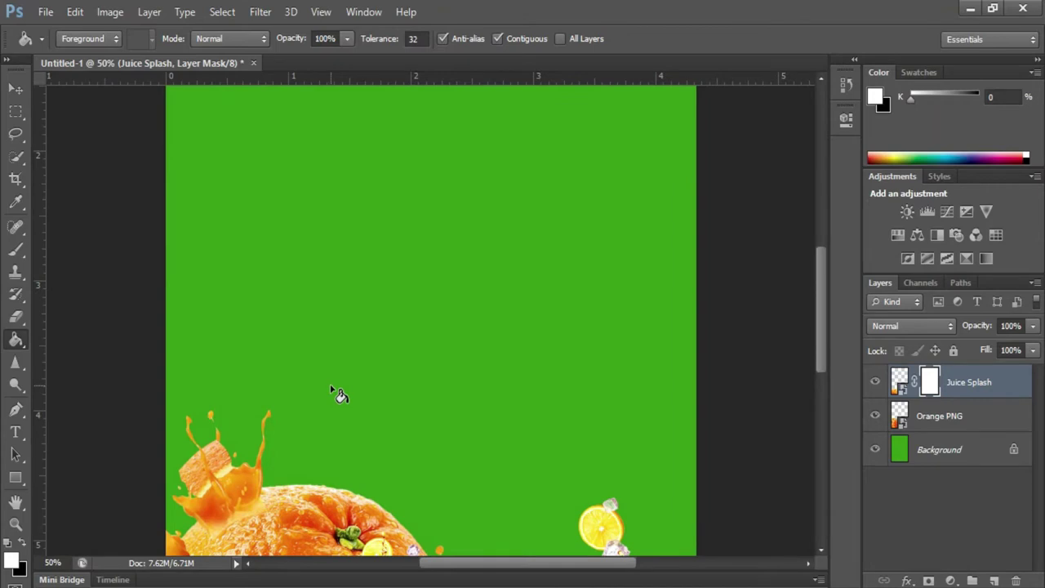
key("h")
left_click_drag(302, 315, 315, 441)
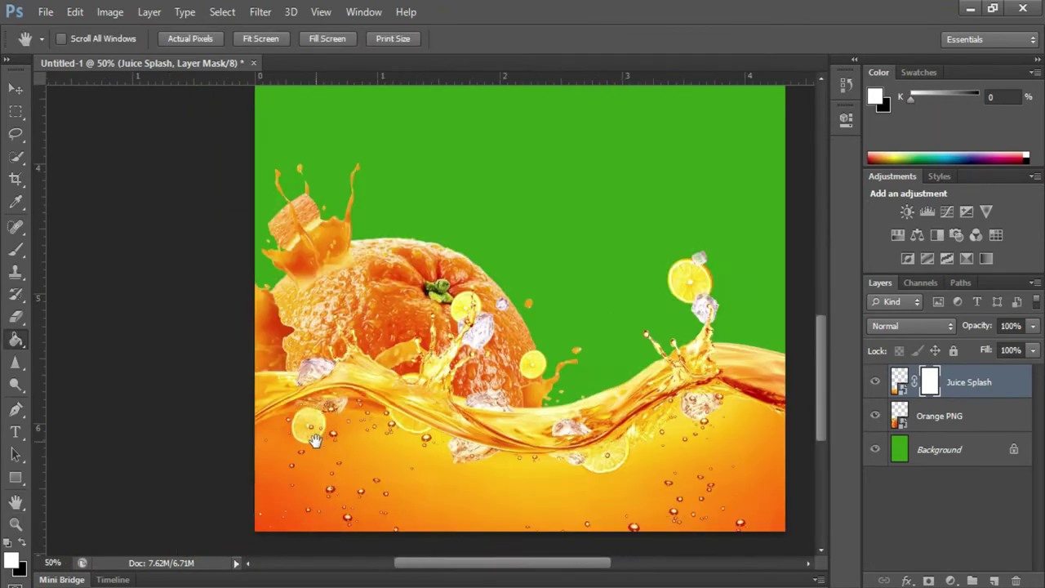
left_click(15, 249)
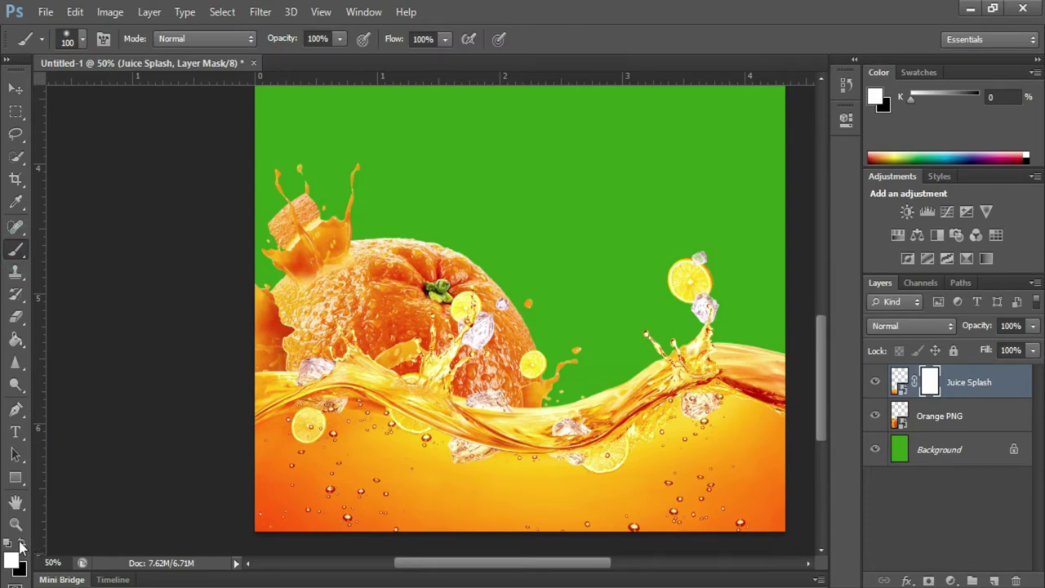
key("x")
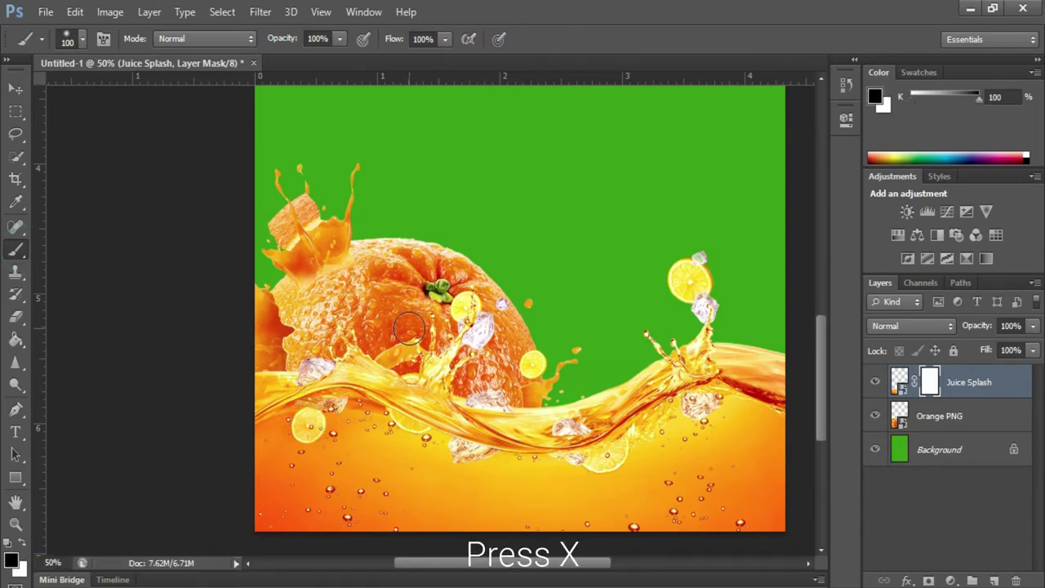
key("bracketright")
key("bracketright")
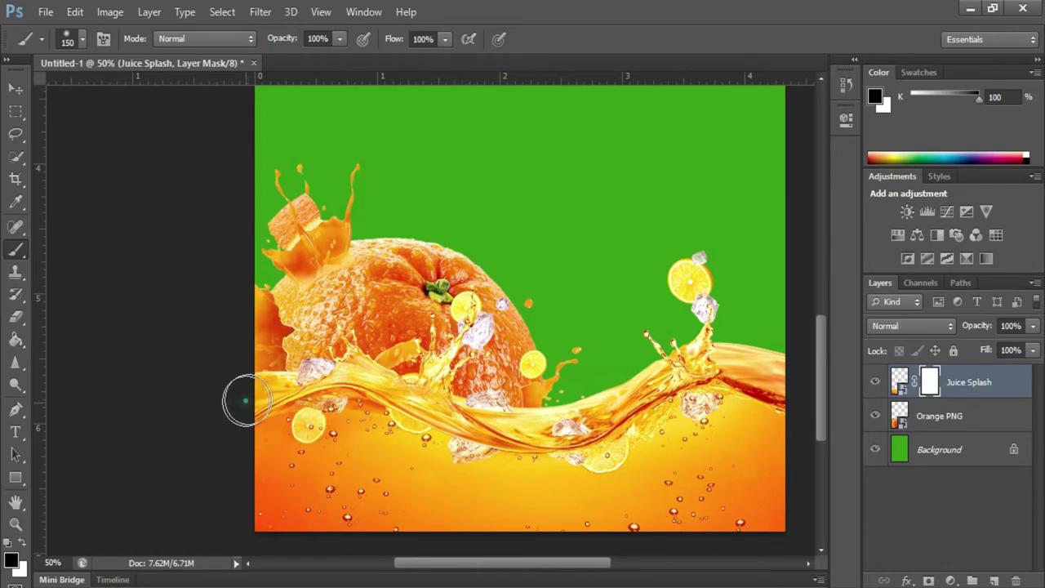
Mask out the juice splash over the orange's lower edge, restoring part of the wave with white
mouse_move(314, 373)
left_mouse_down()
mouse_move(361, 374)
mouse_move(485, 421)
mouse_move(588, 367)
mouse_move(490, 396)
mouse_move(298, 355)
left_mouse_up()
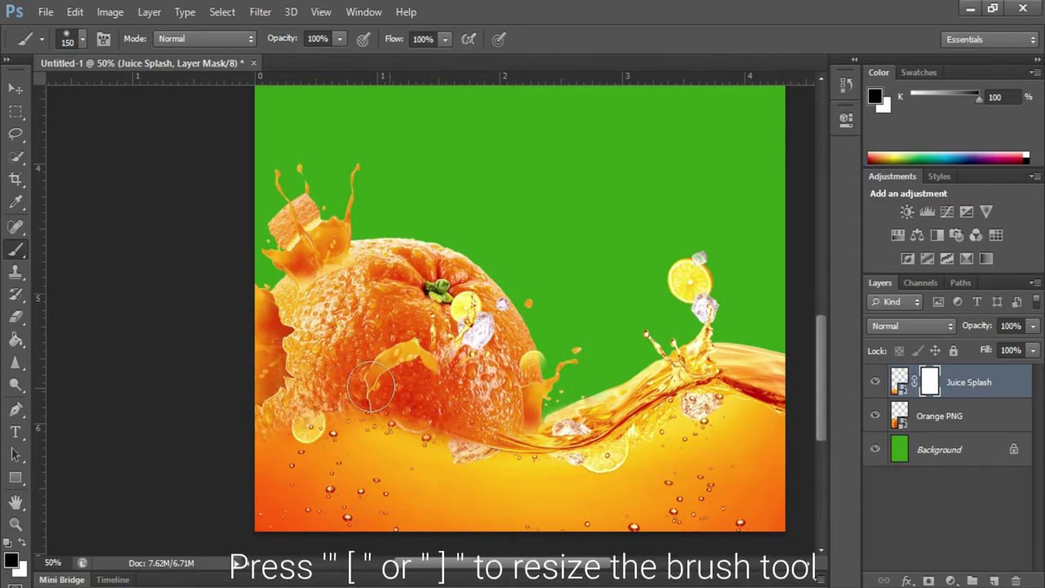
left_click_drag(255, 415, 477, 413)
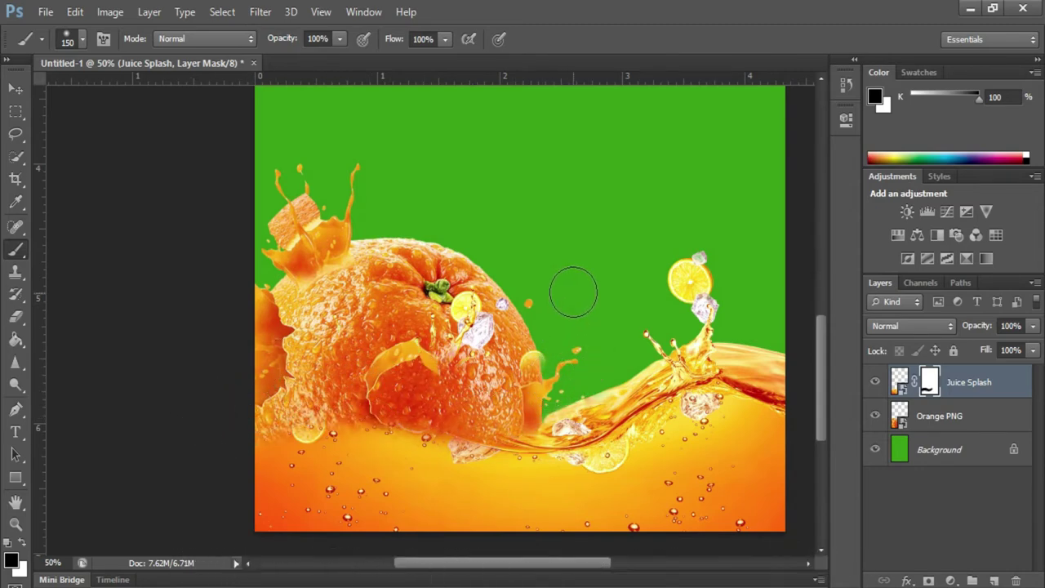
key("ctrl+minus")
key("ctrl+minus")
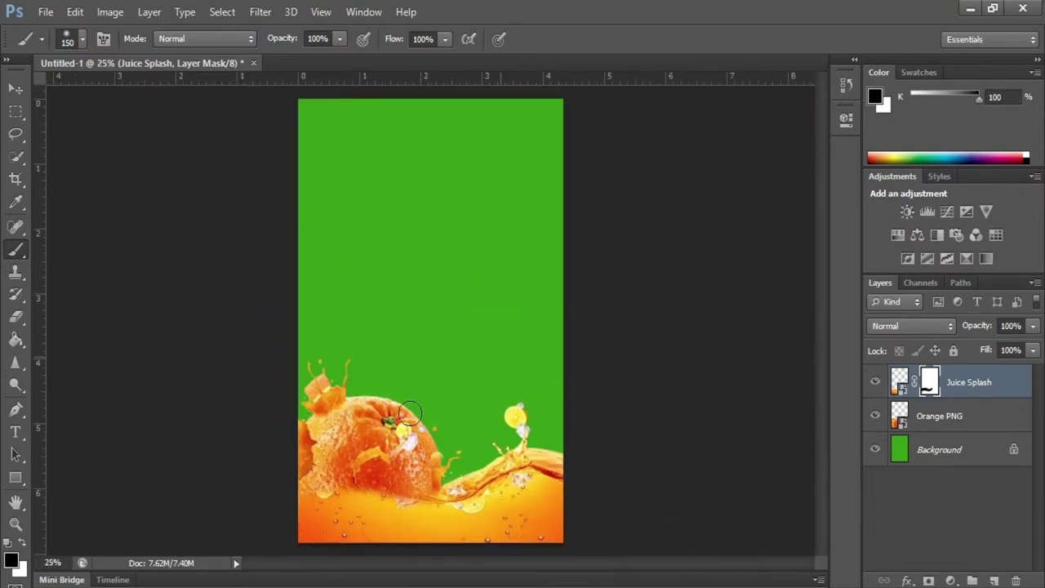
mouse_move(367, 488)
left_mouse_down()
mouse_move(393, 496)
mouse_move(282, 532)
mouse_move(392, 510)
mouse_move(304, 535)
left_mouse_up()
mouse_move(417, 481)
left_mouse_down()
mouse_move(275, 527)
mouse_move(297, 536)
left_mouse_up()
key("ctrl+z")
left_click(22, 545)
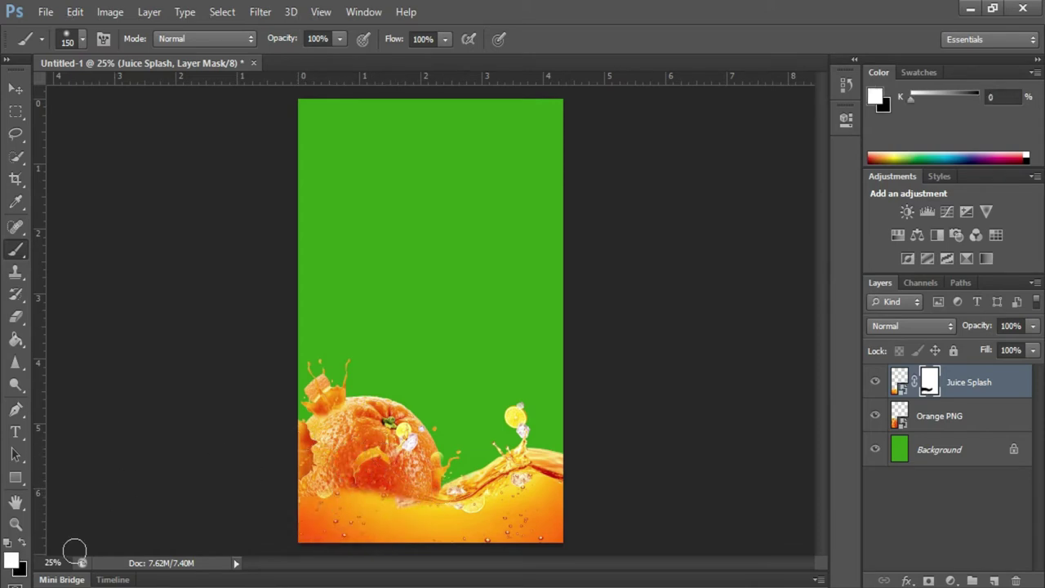
mouse_move(419, 501)
left_mouse_down()
mouse_move(359, 493)
mouse_move(320, 508)
mouse_move(403, 512)
left_mouse_up()
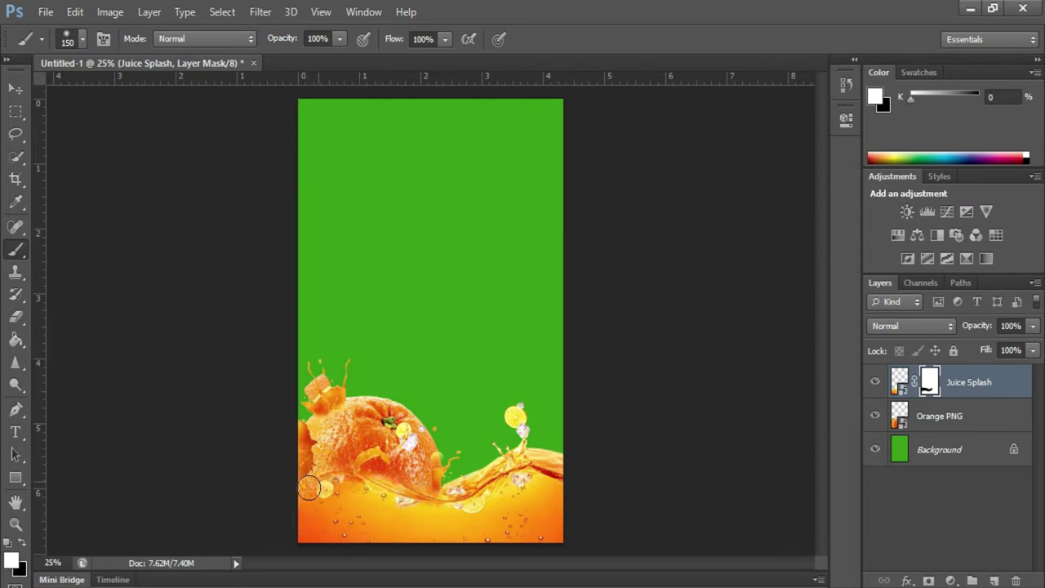
Move the Orange PNG layer slightly up on the label
left_click(16, 88)
left_click(376, 437, "ctrl")
left_click_drag(363, 434, 358, 422)
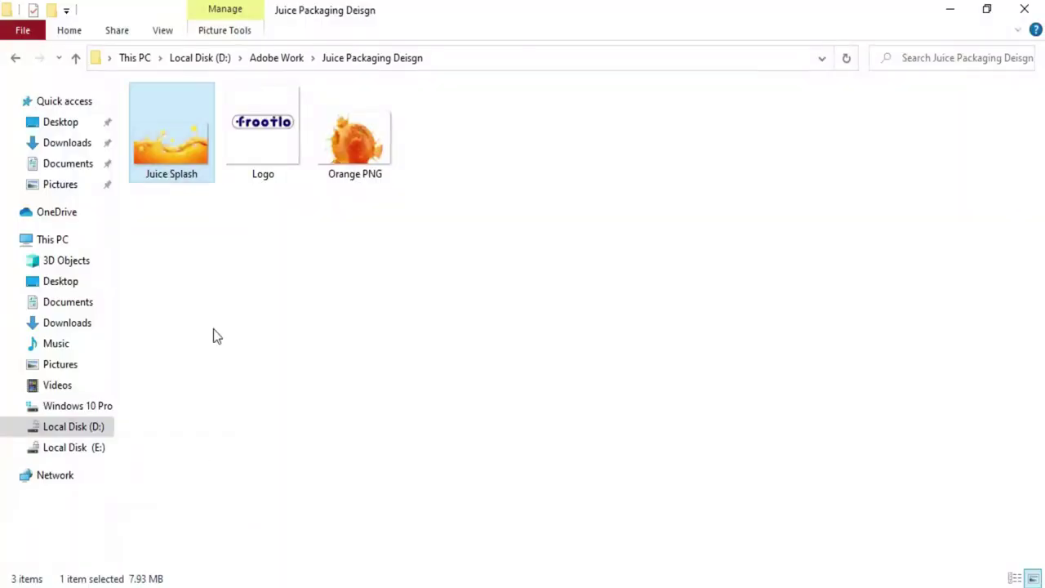
Drag the frootlo Logo from the Juice Packaging Deisgn folder onto the canvas and move it toward the top
mouse_move(240, 116)
left_mouse_down()
mouse_move(592, 581)
mouse_move(427, 234)
mouse_move(427, 95)
left_mouse_up()
left_click_drag(426, 215, 419, 185)
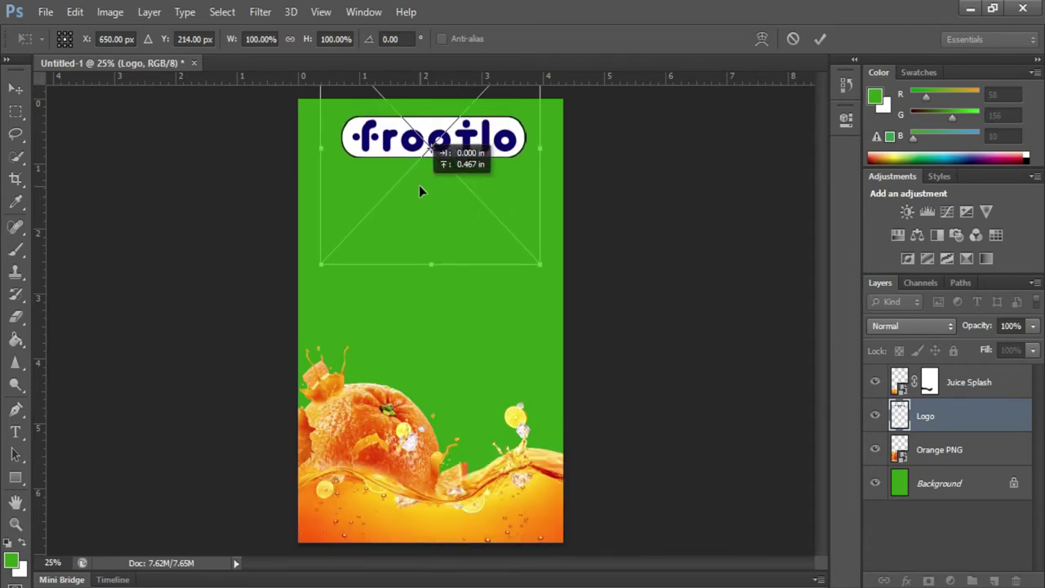
Commit the frootlo logo placement at the top centre of the label
double_click(419, 184)
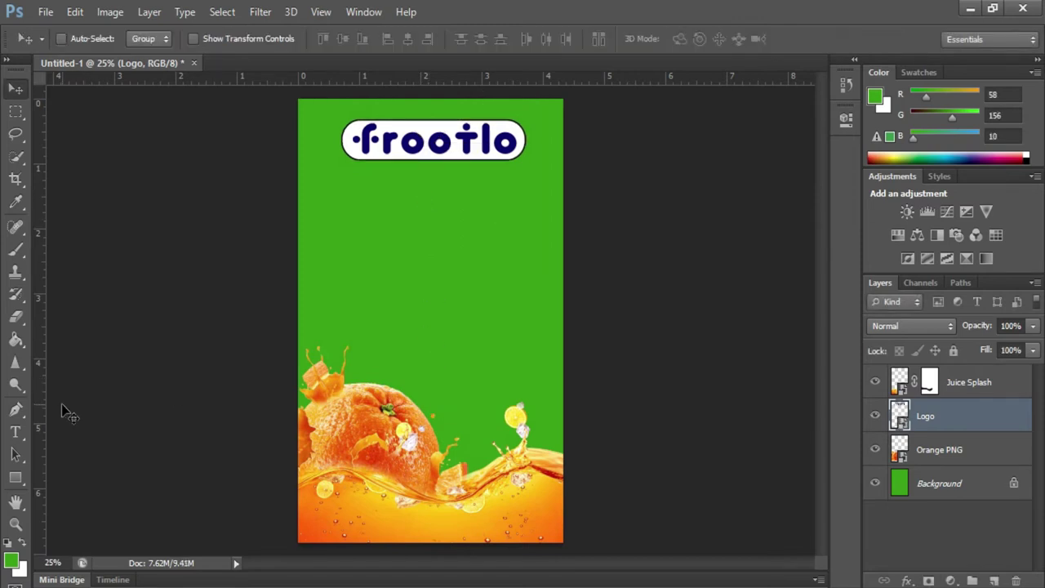
left_click(15, 432)
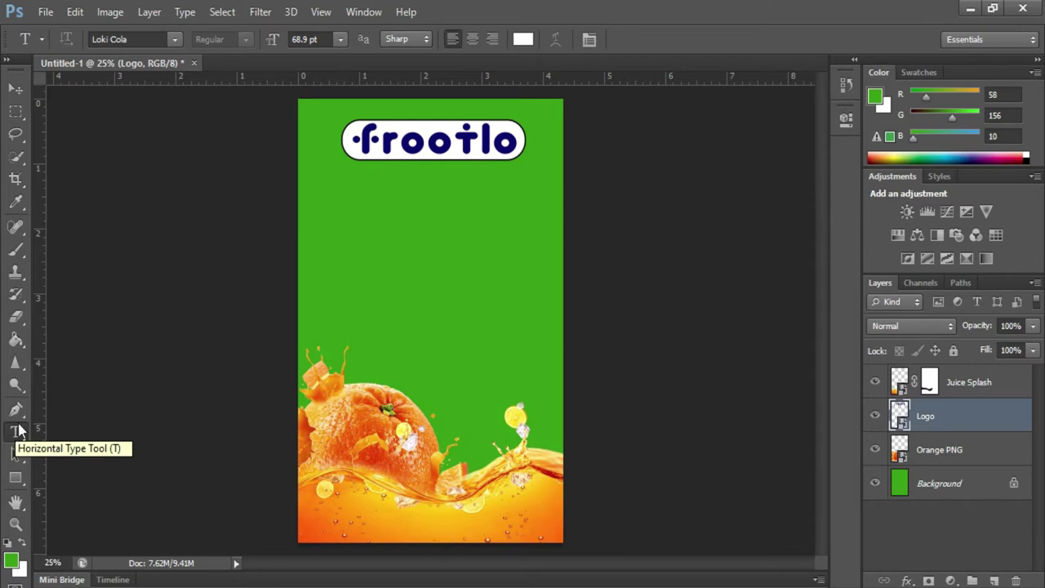
Draw a wide rectangle across the middle of the label below the logo
left_click(15, 479)
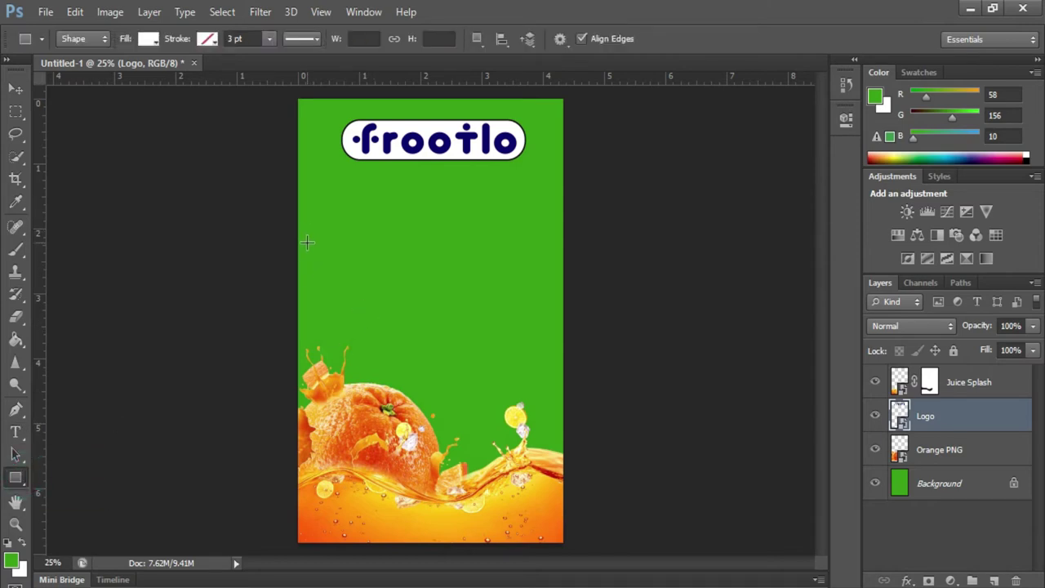
left_click_drag(304, 246, 552, 314)
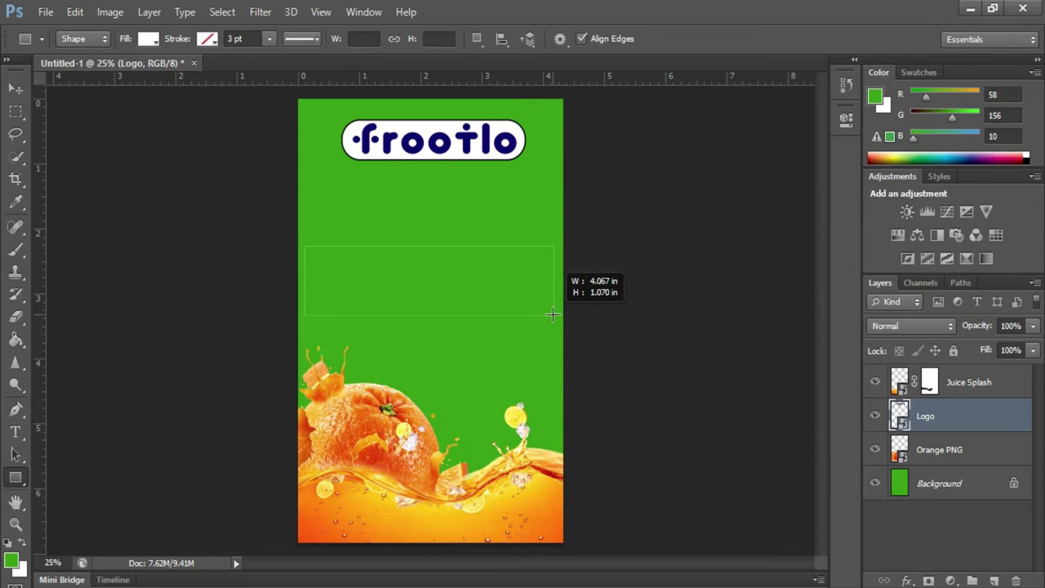
left_click_drag(553, 313, 553, 313)
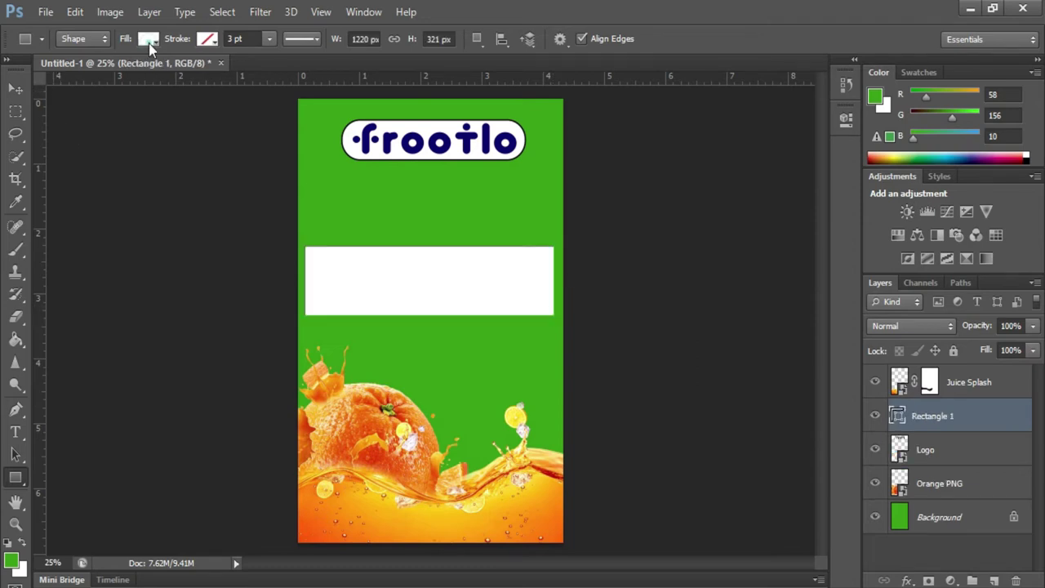
Give the rectangle no fill and a white 4 pt outline
left_click(149, 41)
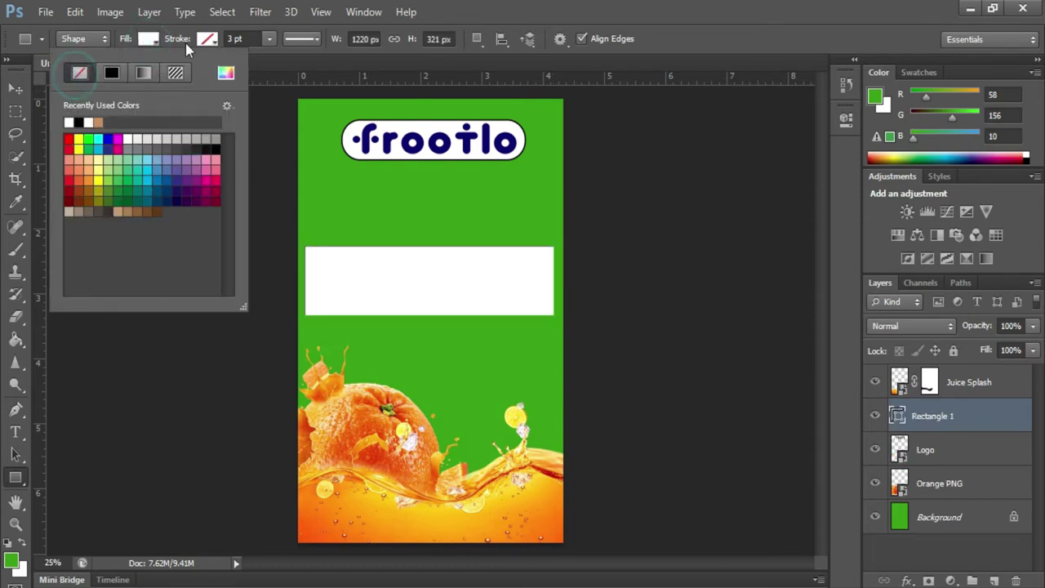
left_click(207, 38)
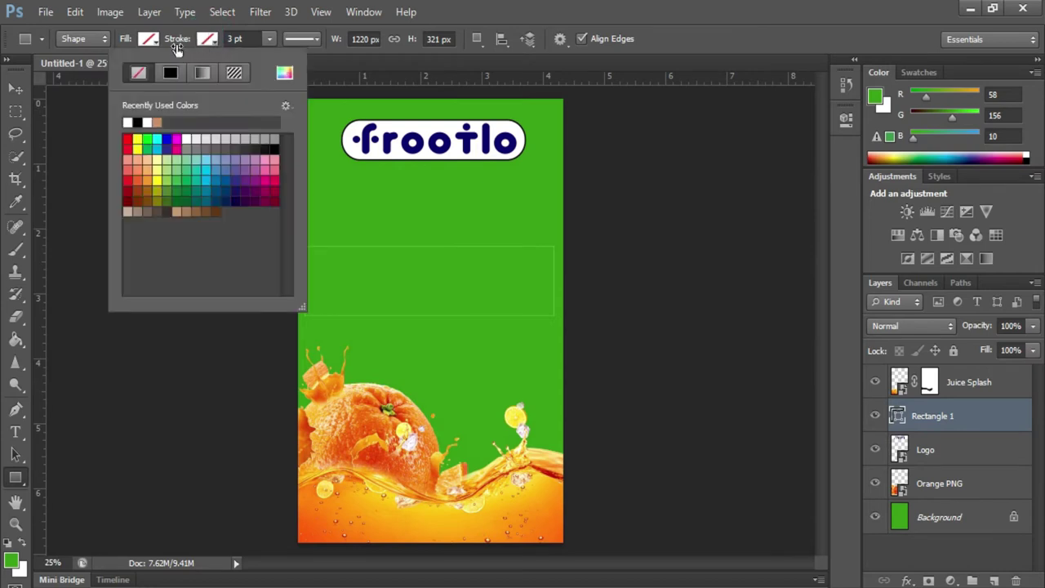
left_click(176, 47)
left_click_drag(178, 41, 180, 45)
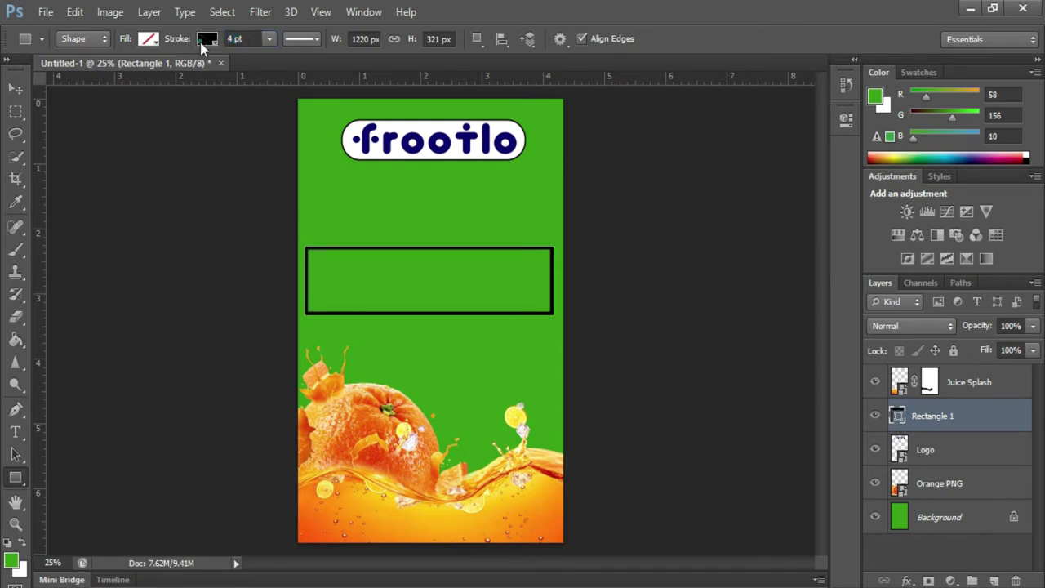
left_click(204, 41)
left_click(128, 122)
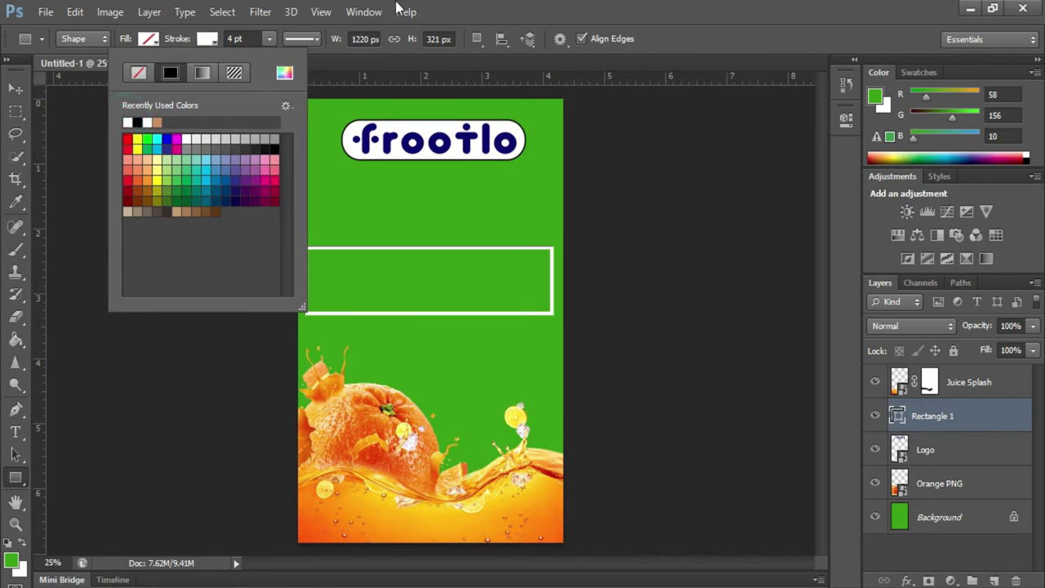
left_click(455, 8)
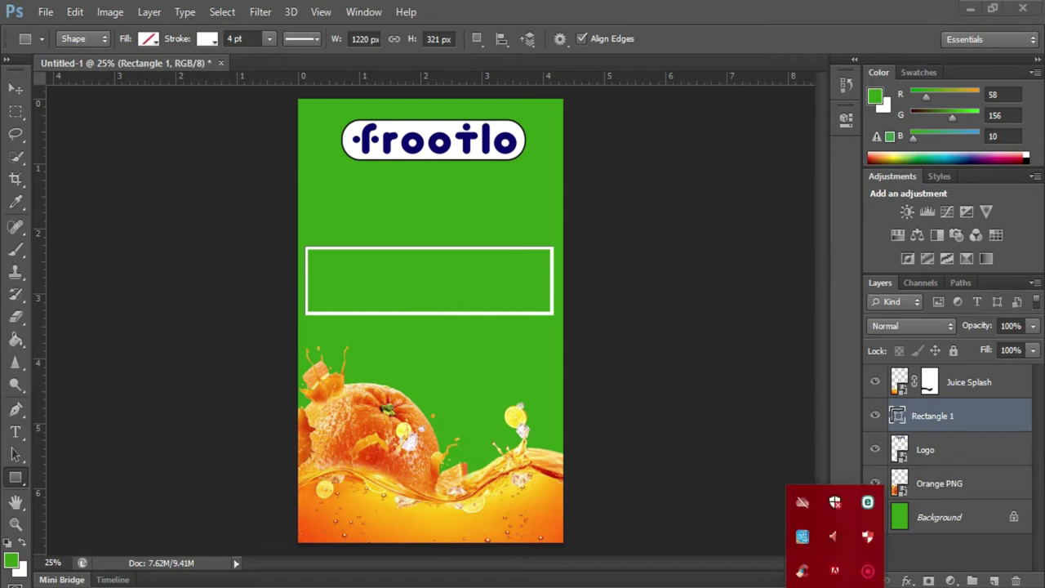
left_click(350, 324)
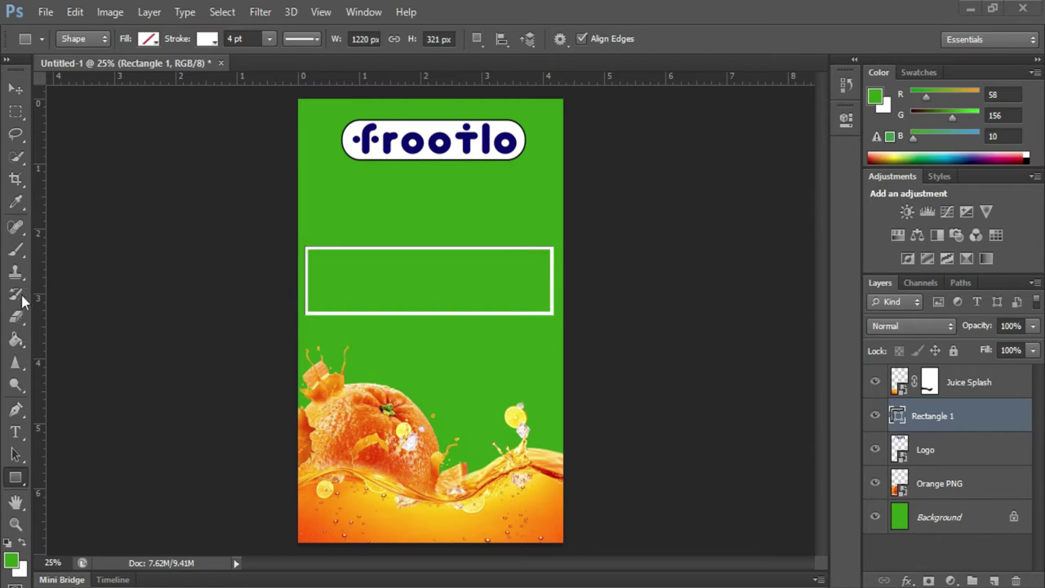
left_click(22, 437)
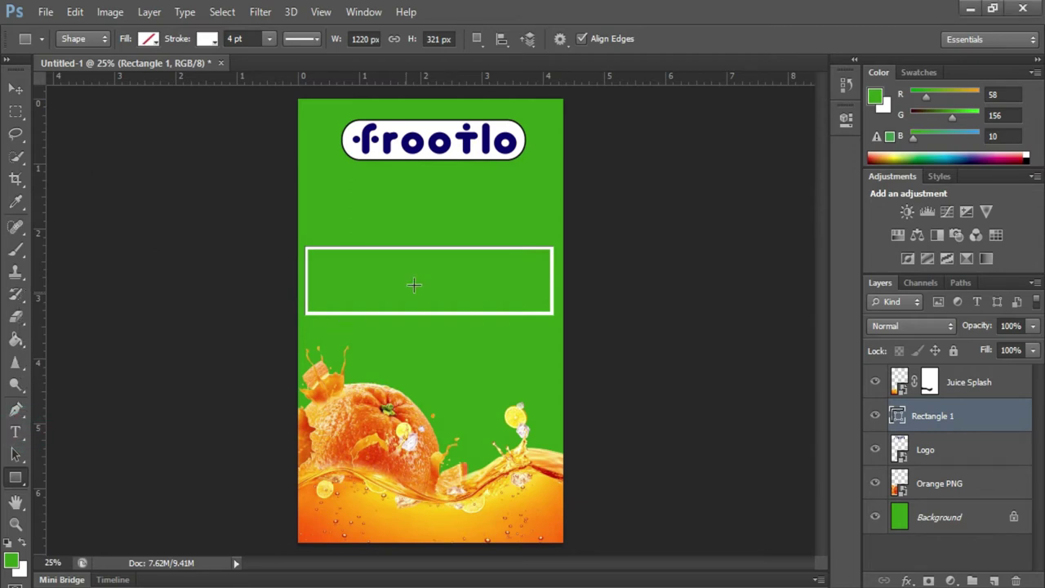
Type the white 'Orange Juice' heading in Loki Cola and move it into the frame
left_click(16, 431)
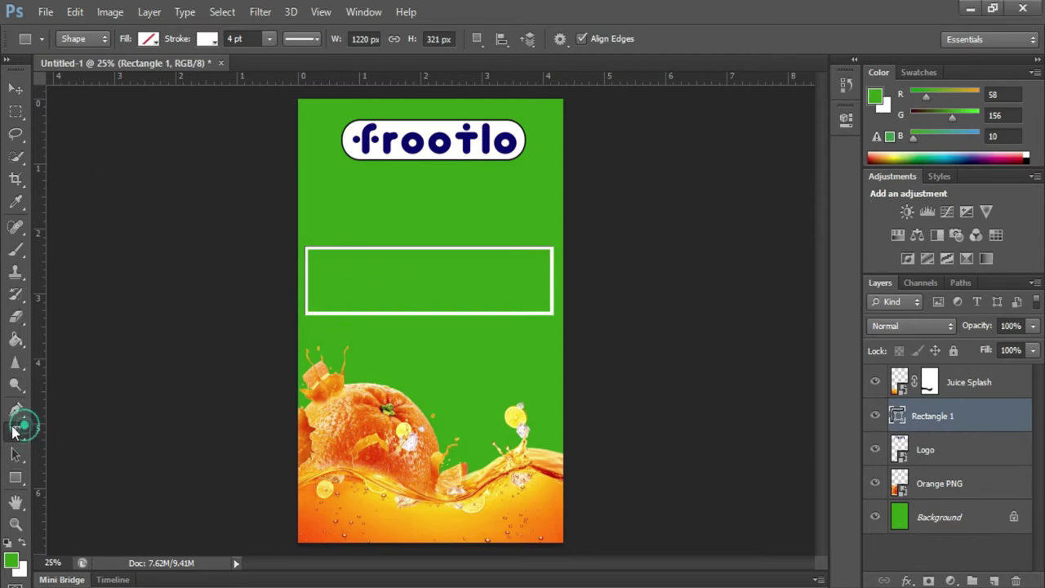
left_click(366, 197)
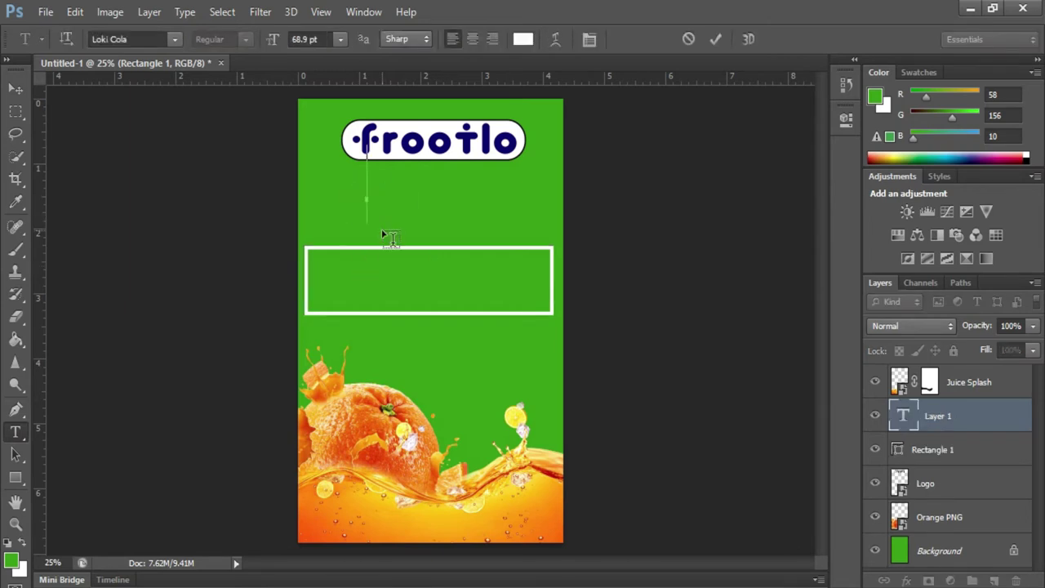
type("Ora")
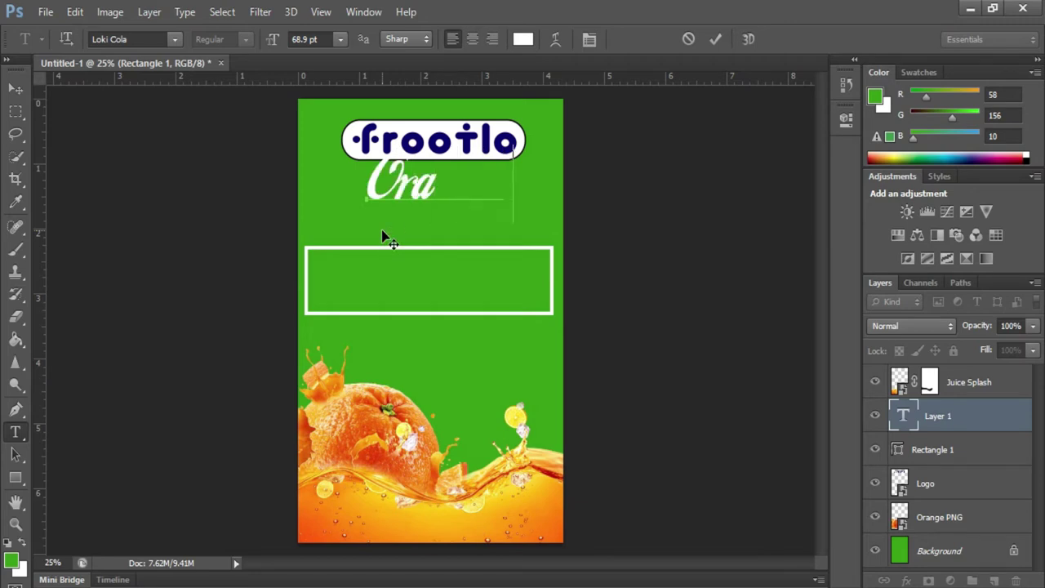
type("nge Ju")
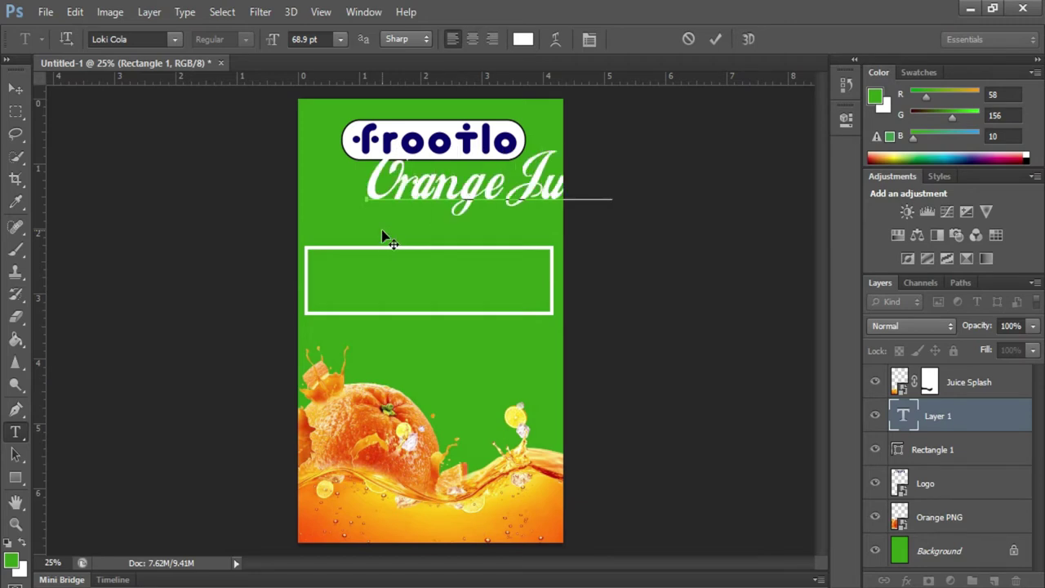
left_click(120, 49)
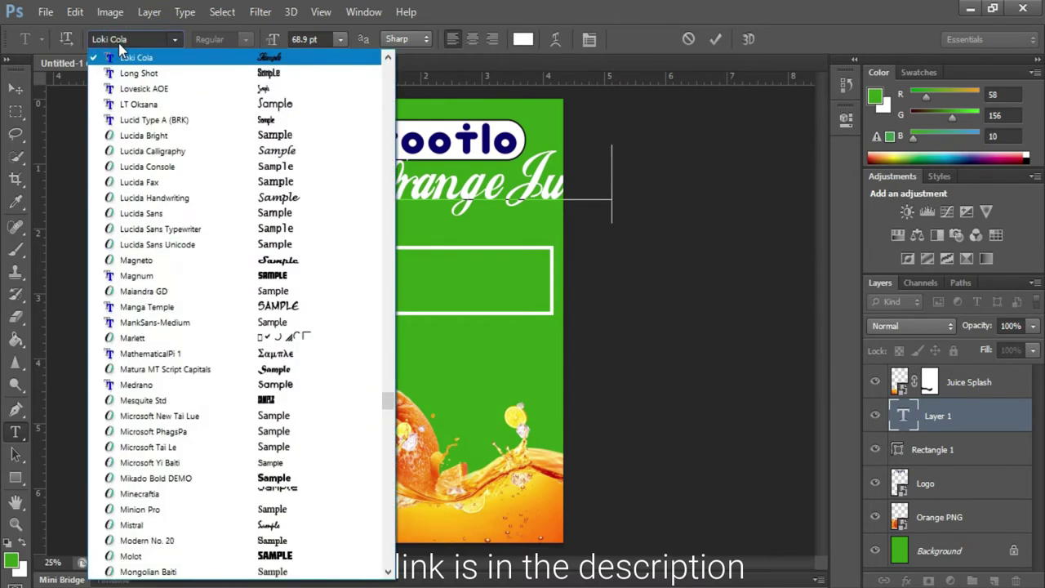
left_click(106, 40)
left_click(710, 39)
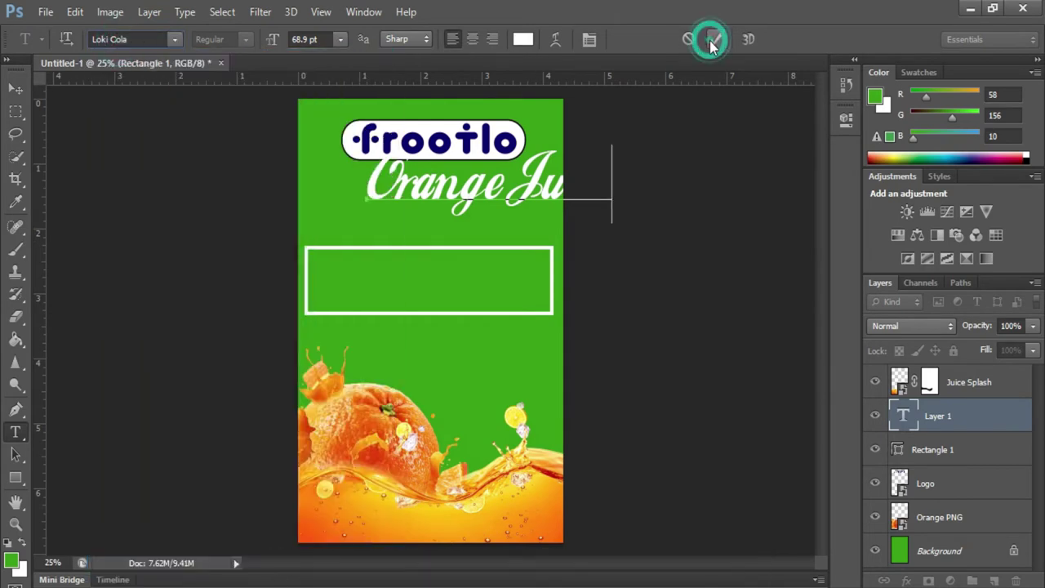
left_click(16, 88)
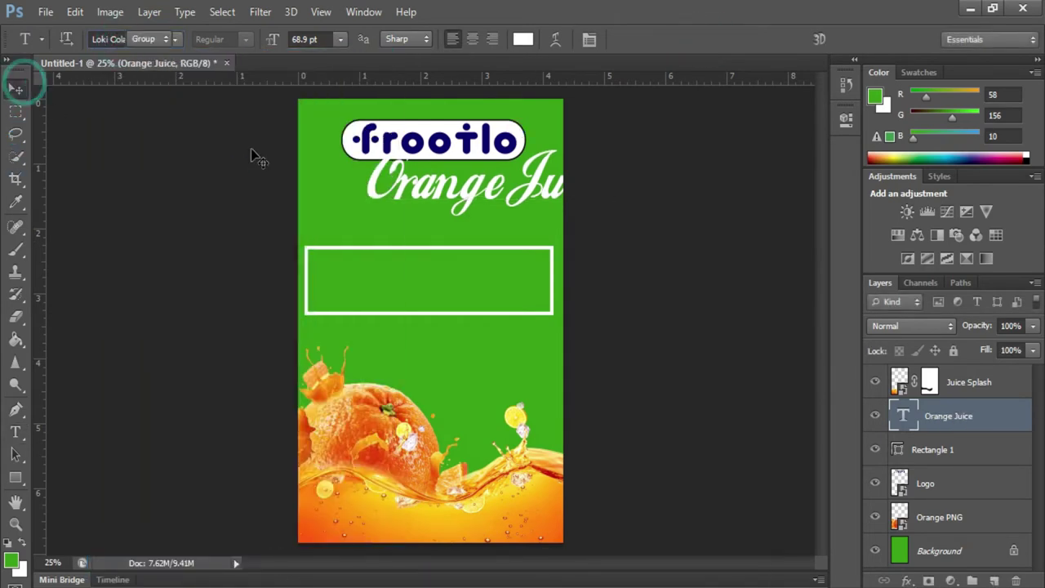
left_click_drag(379, 187, 305, 293)
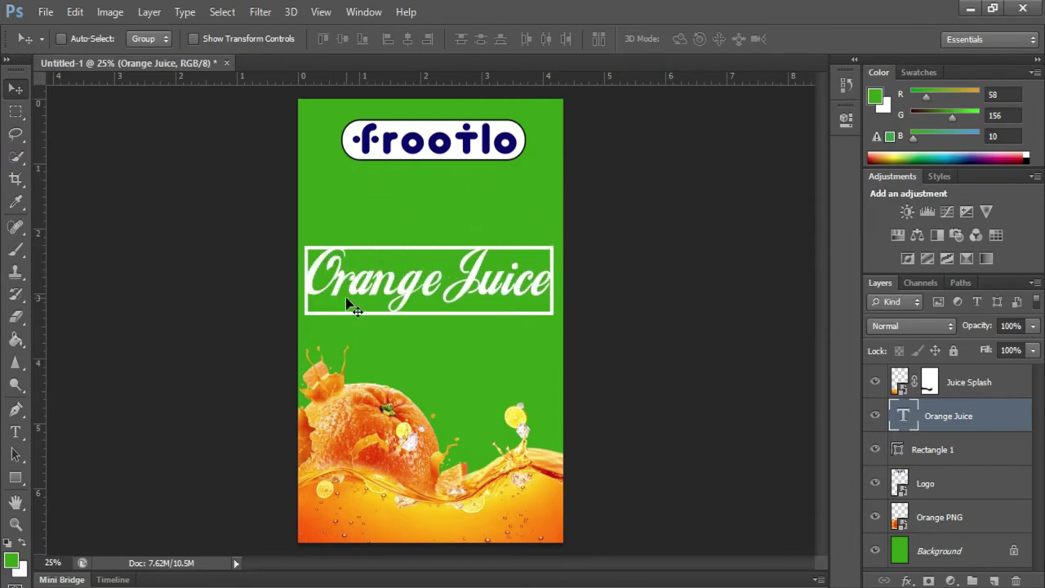
Scale the Orange Juice text to about 85% and centre it inside the white frame
key("ctrl+t")
key("ctrl+plus")
key("ctrl+plus")
key("ctrl+plus")
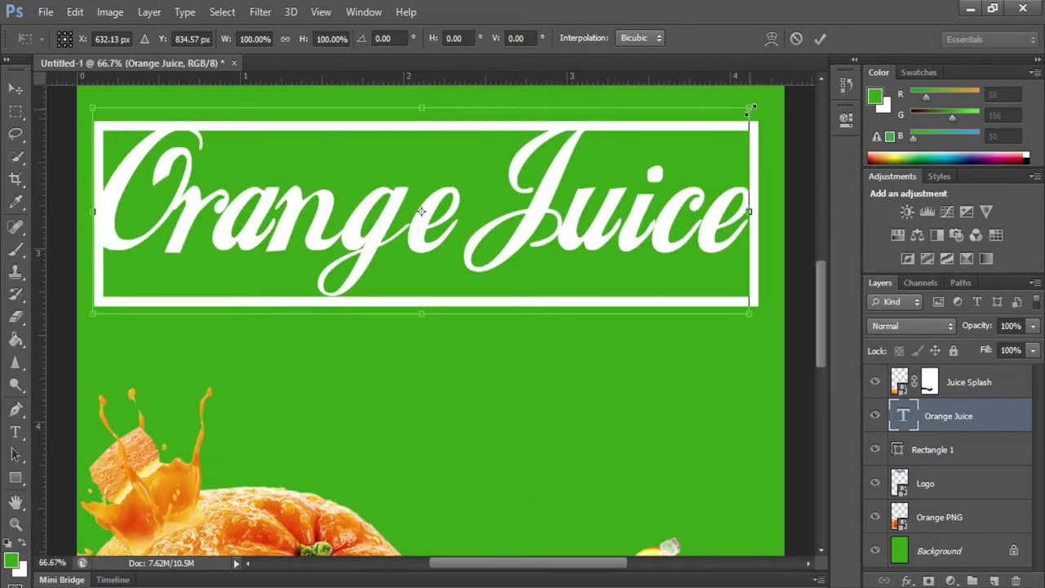
left_click_drag(751, 108, 706, 144)
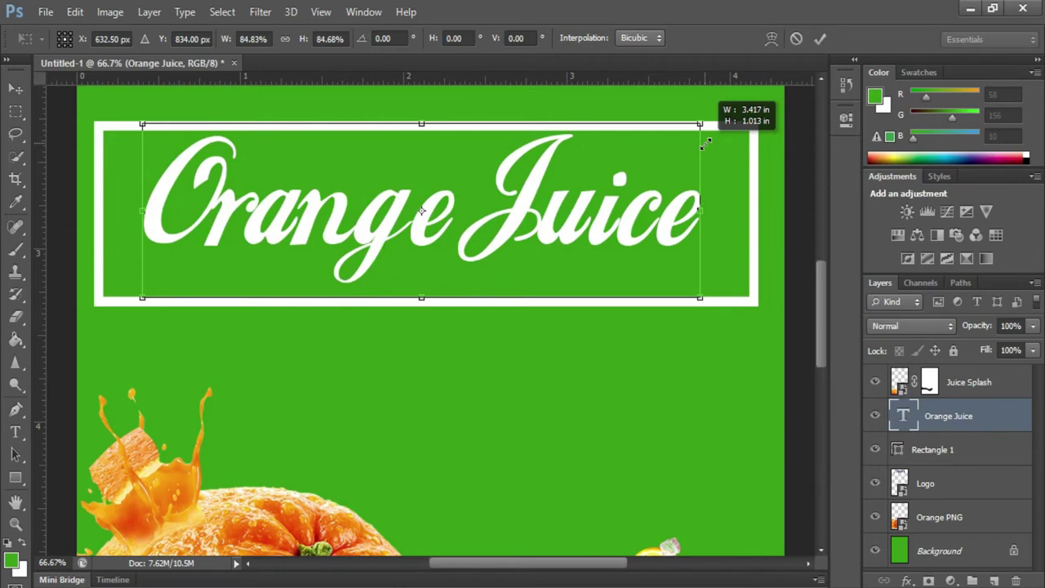
left_click_drag(461, 212, 471, 218)
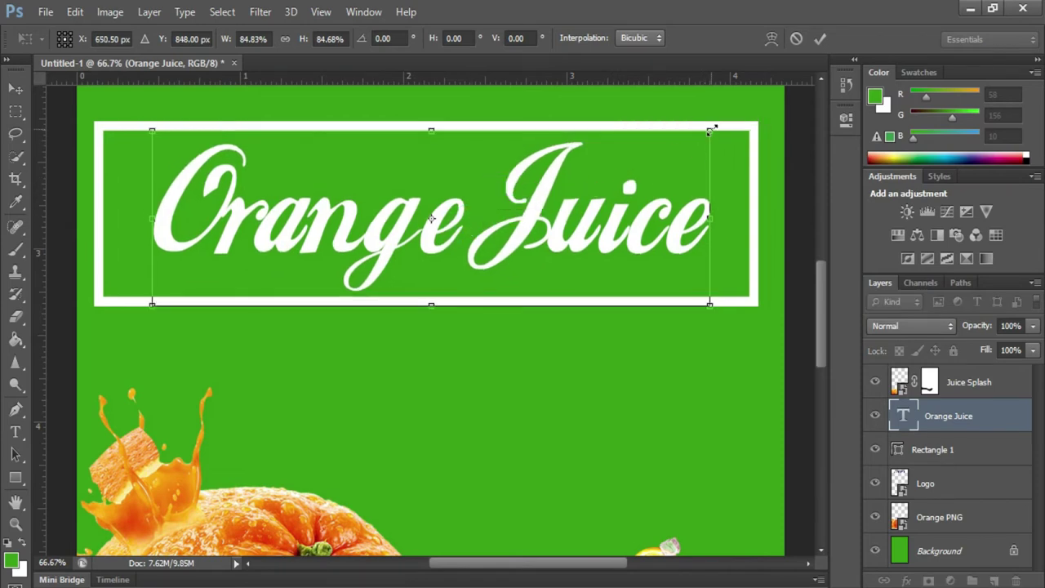
key("Return")
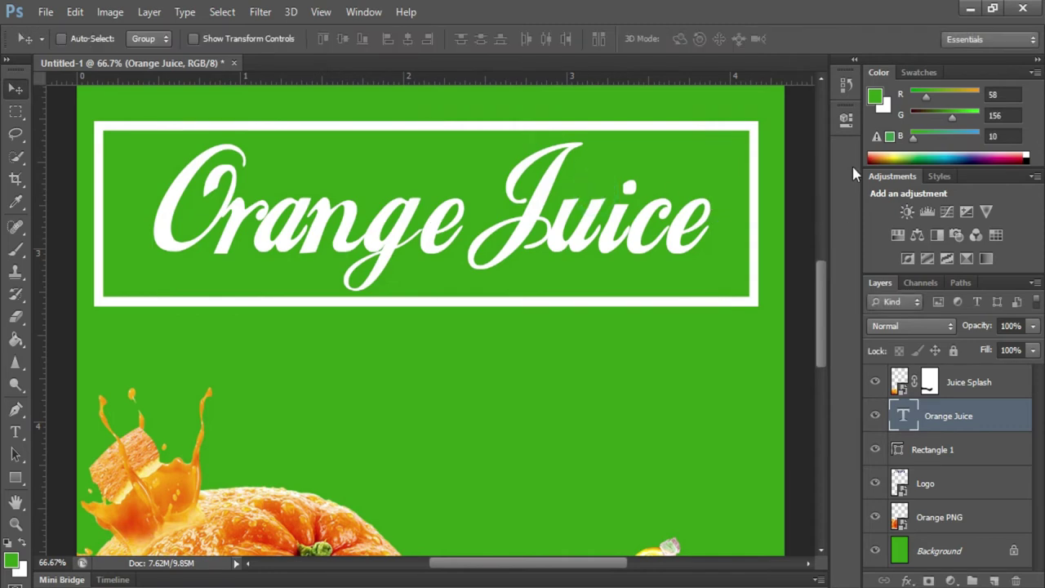
key("ctrl+minus")
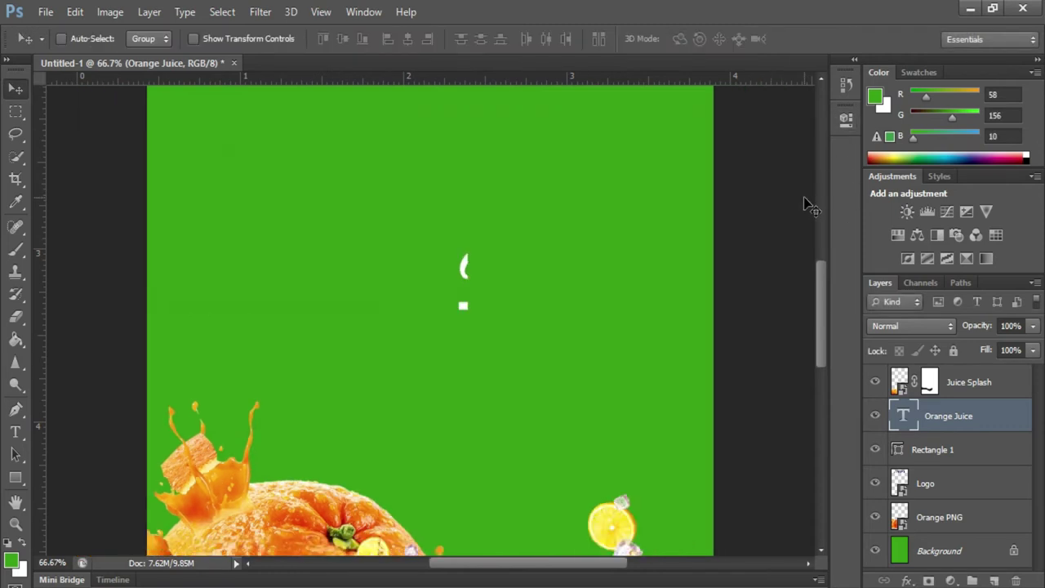
key("ctrl+minus")
key("ctrl+minus")
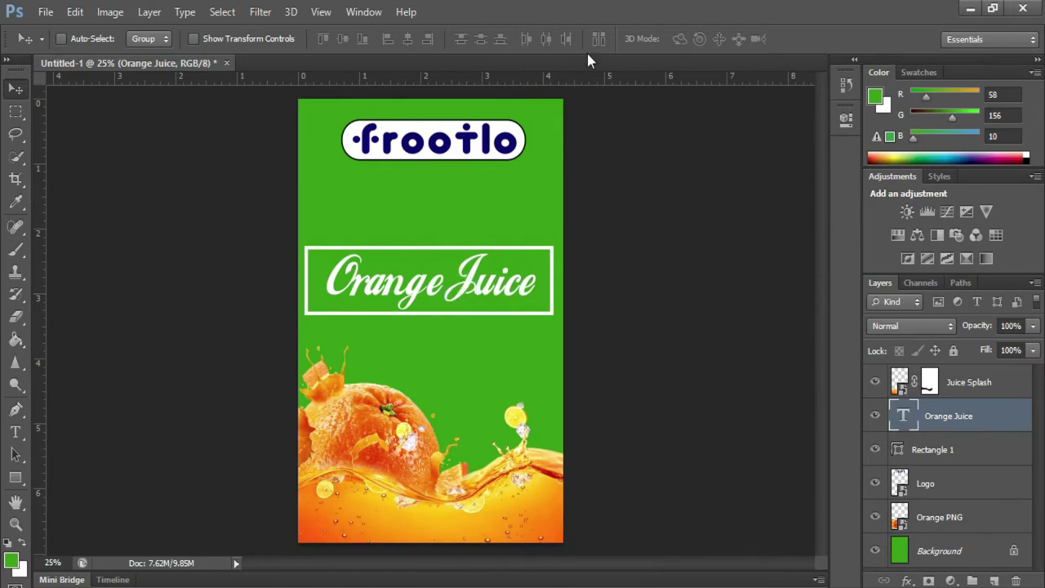
Widen the Orange Juice letter spacing and slide the text left within its frame
left_click(16, 432)
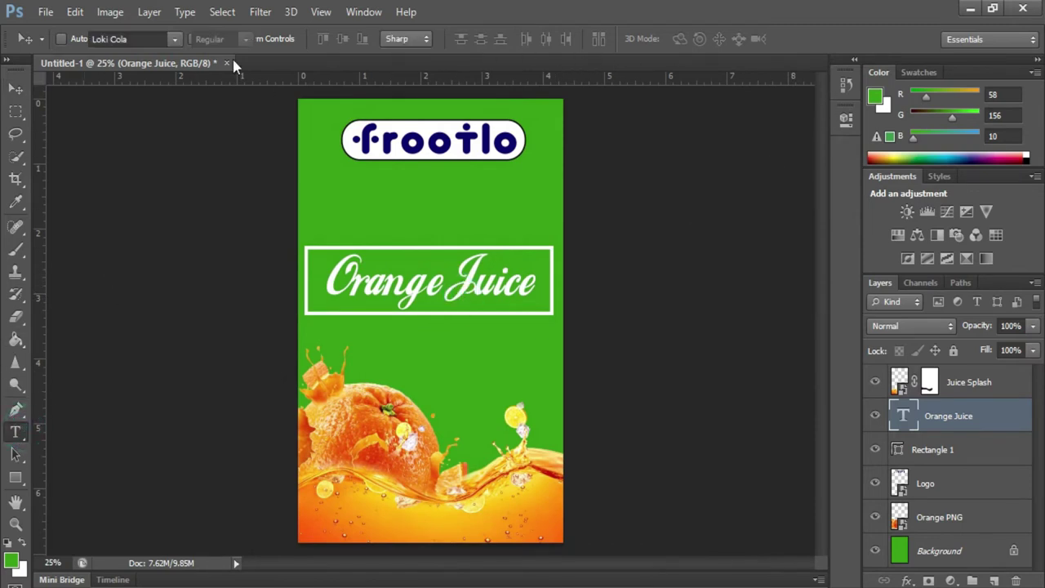
left_click(588, 39)
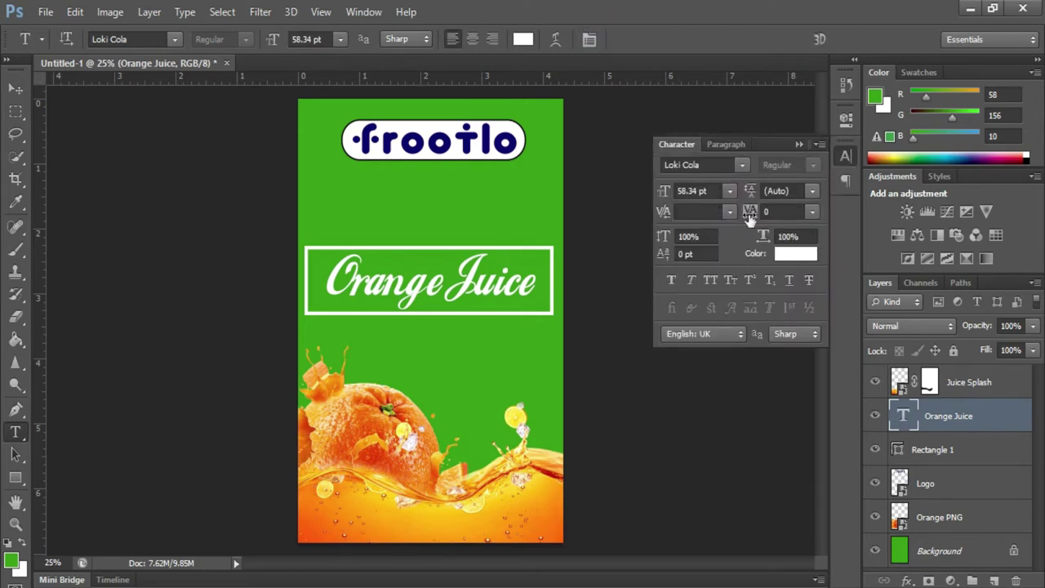
left_click_drag(750, 219, 743, 220)
left_click(15, 87)
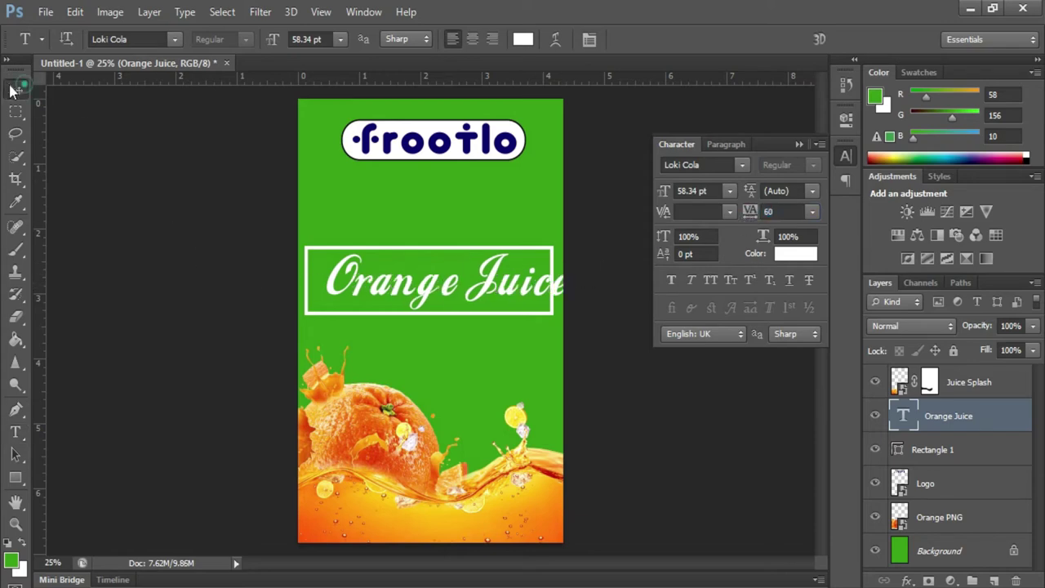
left_click(803, 145)
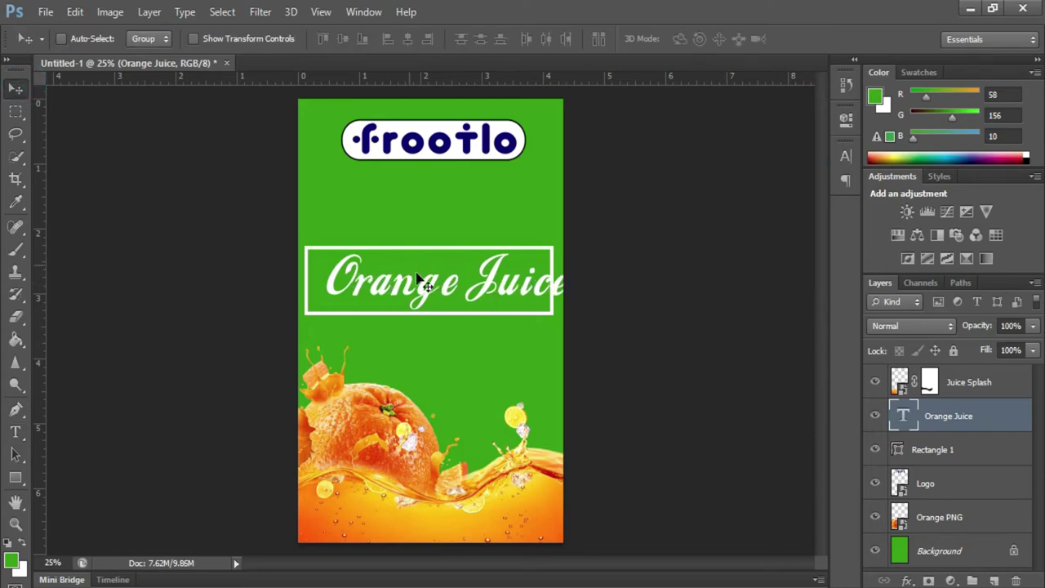
left_click_drag(484, 292, 467, 292)
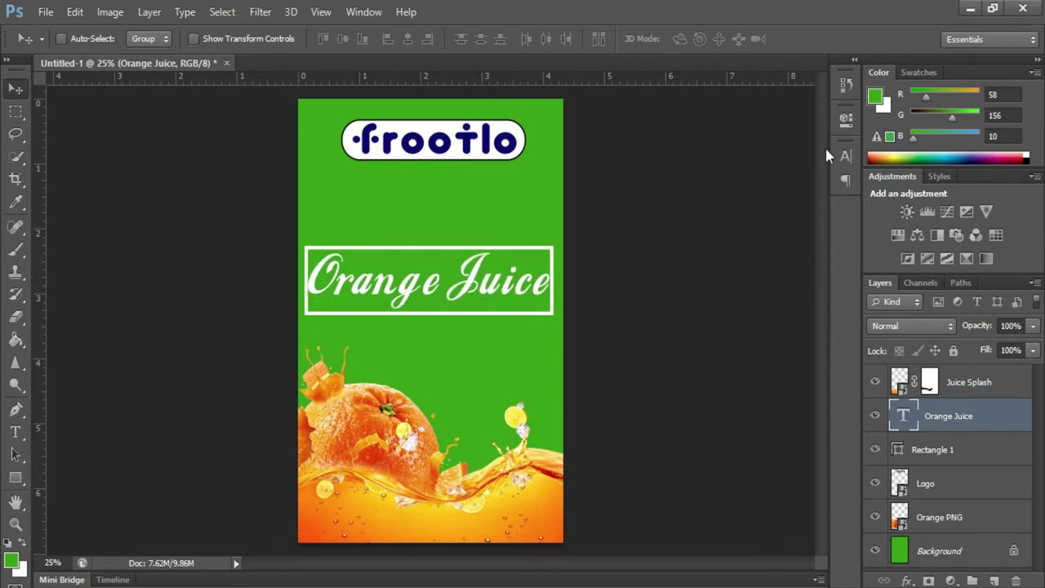
Set the Orange Juice heading's tracking to 40 in the Character panel
left_click(846, 155)
left_click(768, 211)
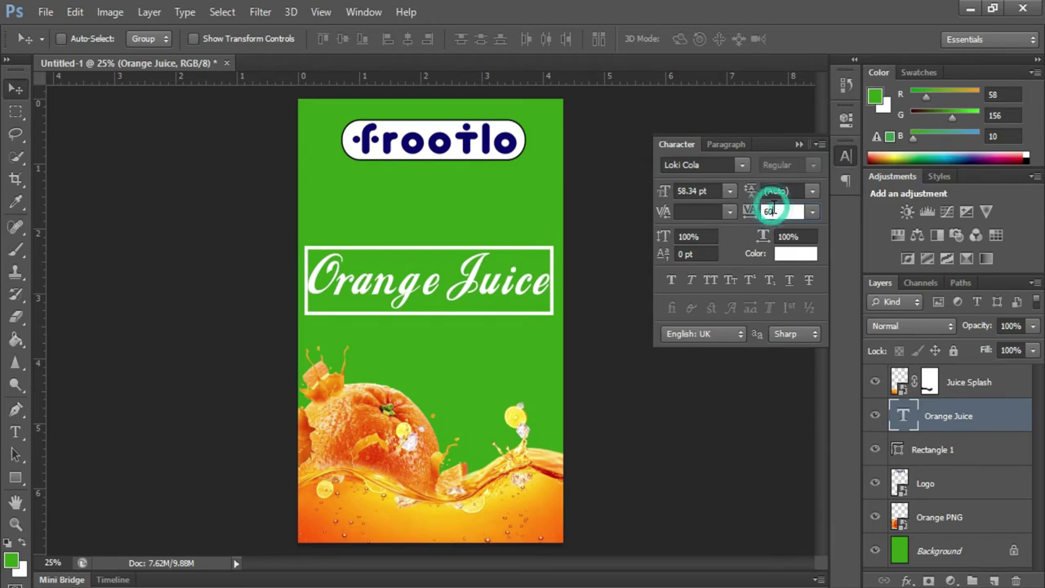
type("50")
key("Return")
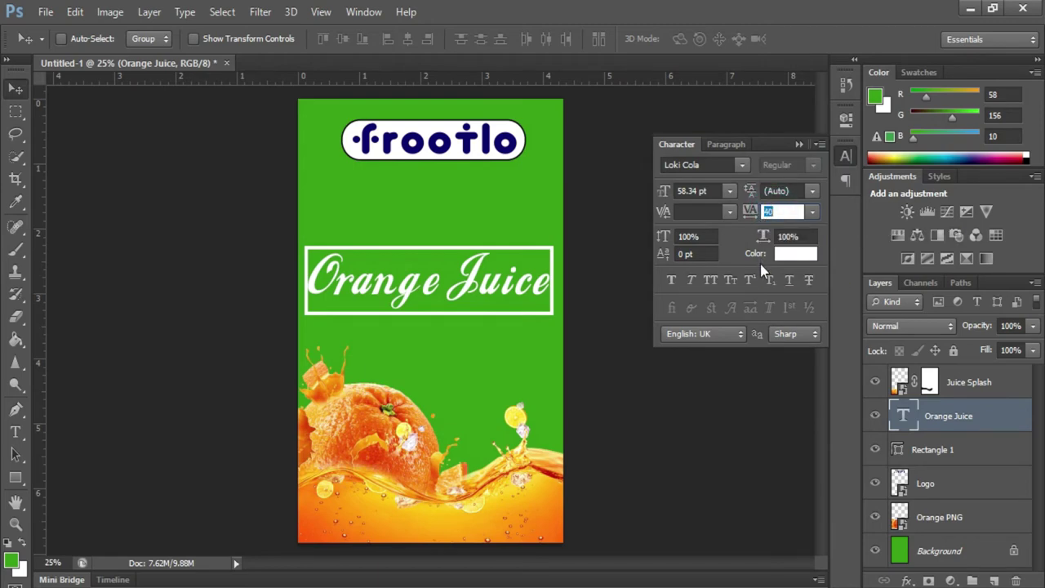
key("Return")
key("Return")
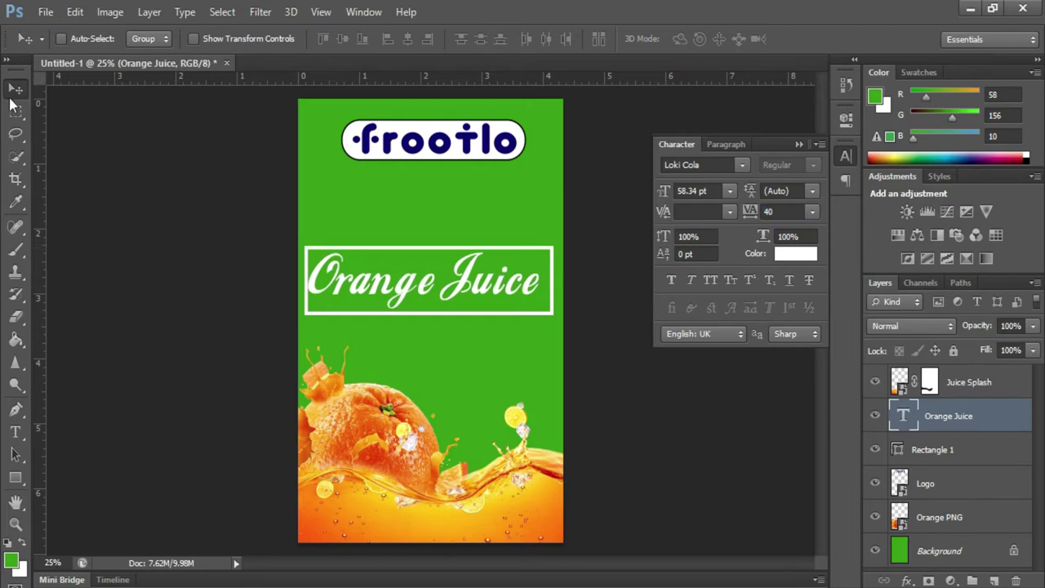
Nudge the Orange Juice text slightly right so it sits centred in its white frame
left_click(17, 90)
left_click_drag(466, 279, 469, 280)
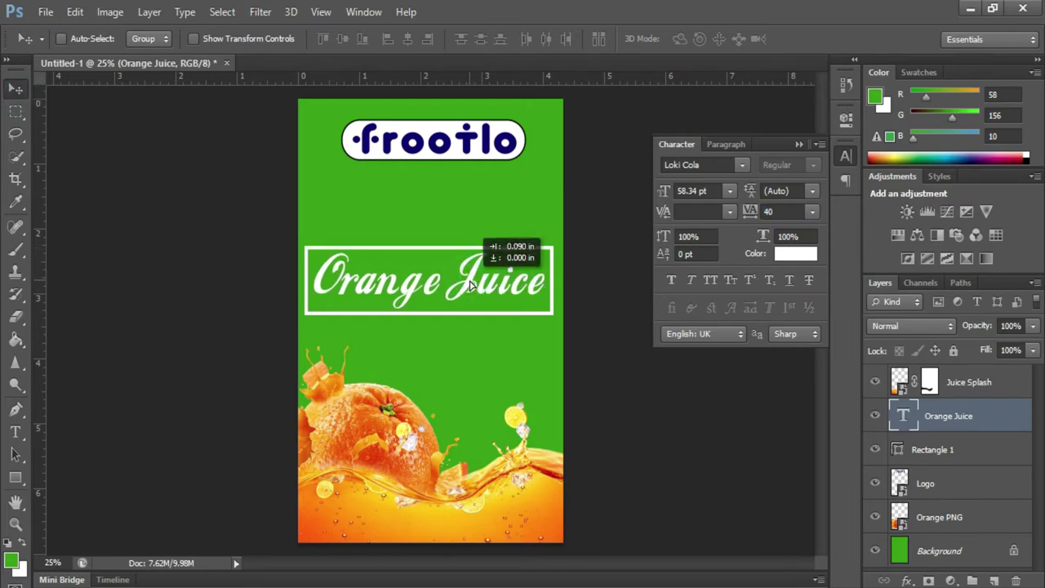
left_click_drag(470, 281, 470, 284)
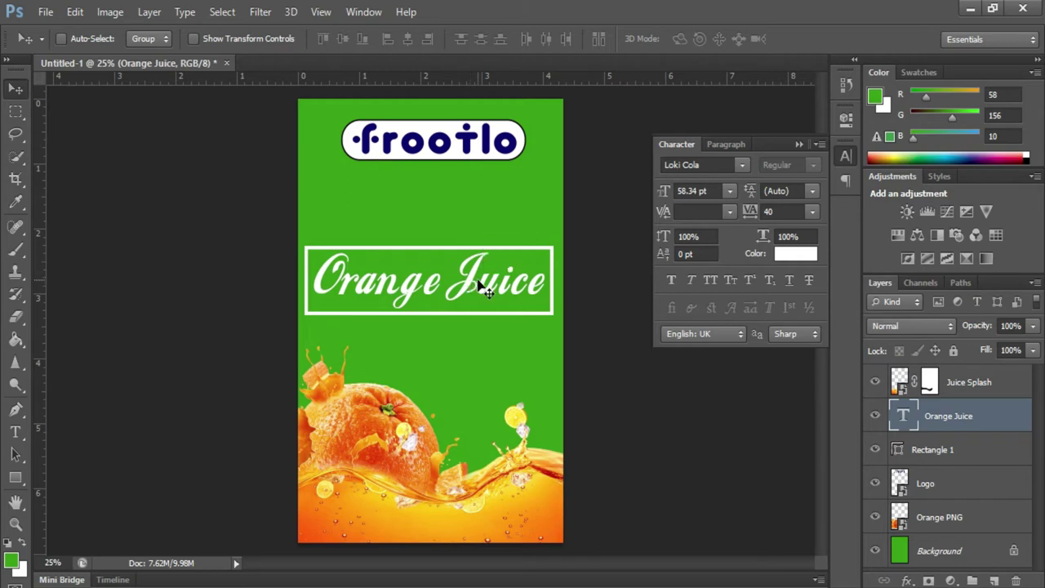
left_click(799, 145)
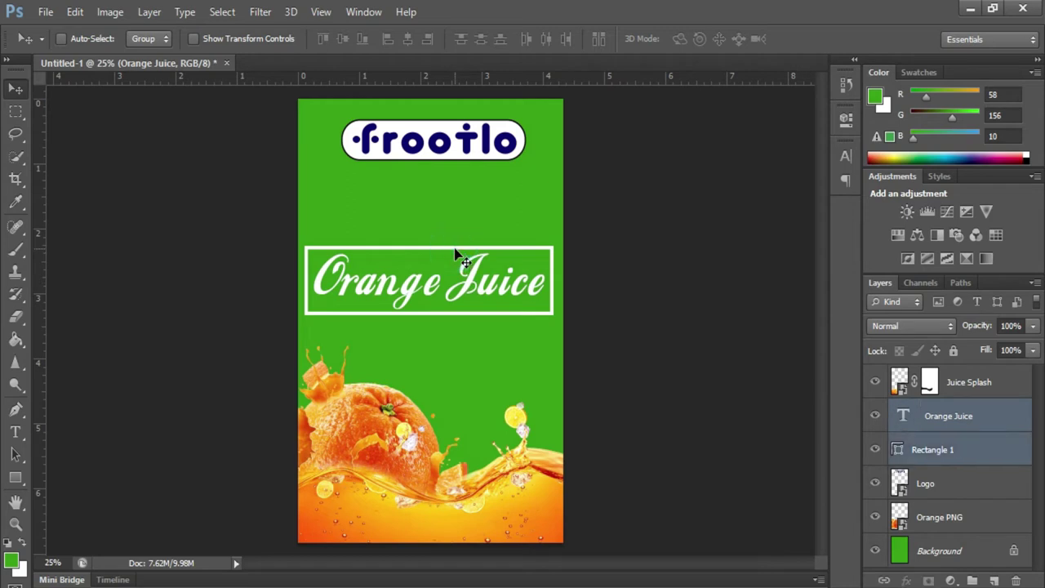
Lower the Orange Juice heading and its Rectangle 1 frame together by 0.2 in
left_click(454, 247, "ctrl+shift")
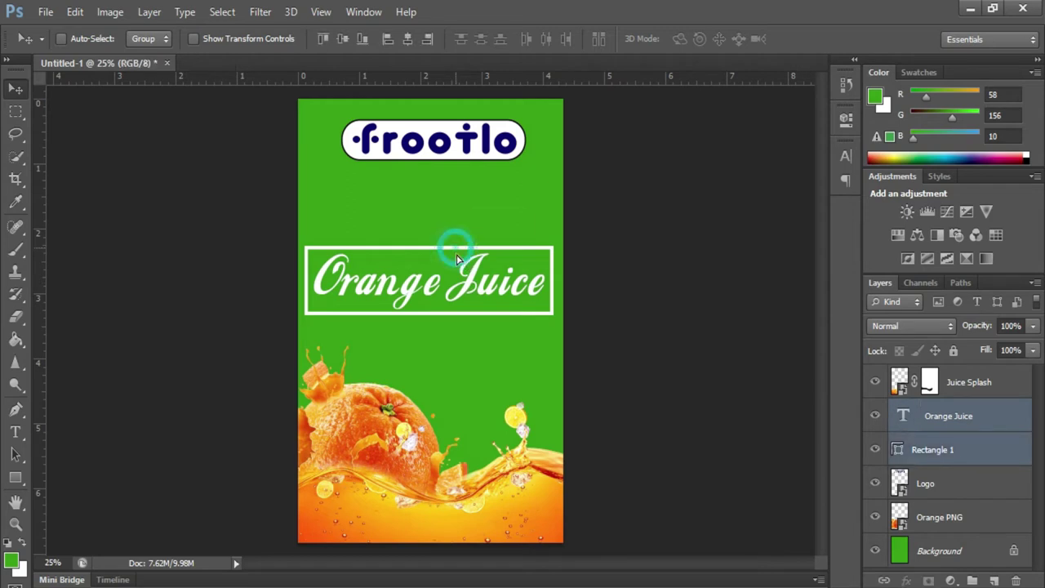
left_click_drag(456, 250, 456, 263)
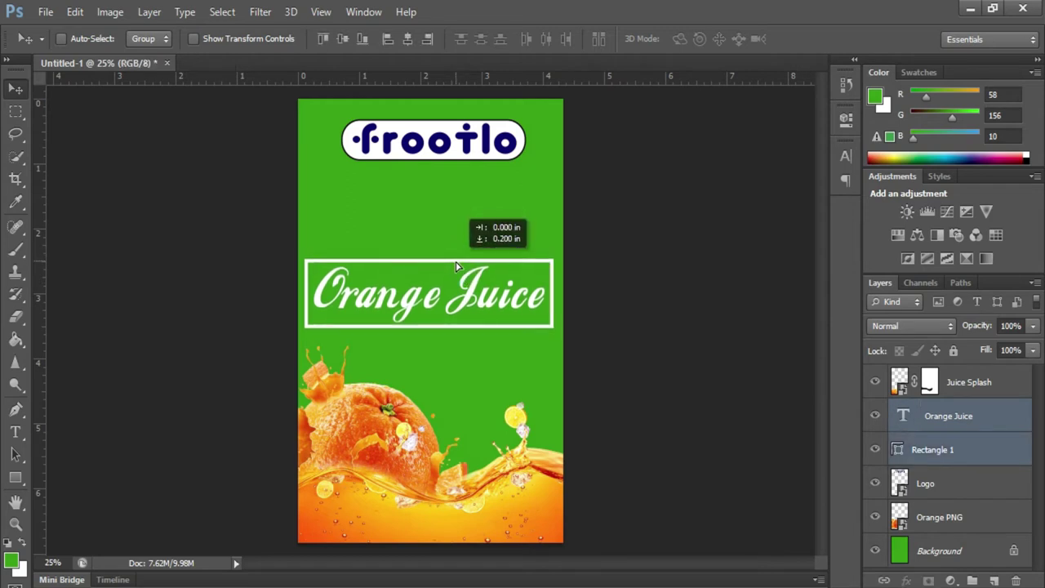
left_click_drag(456, 263, 455, 264)
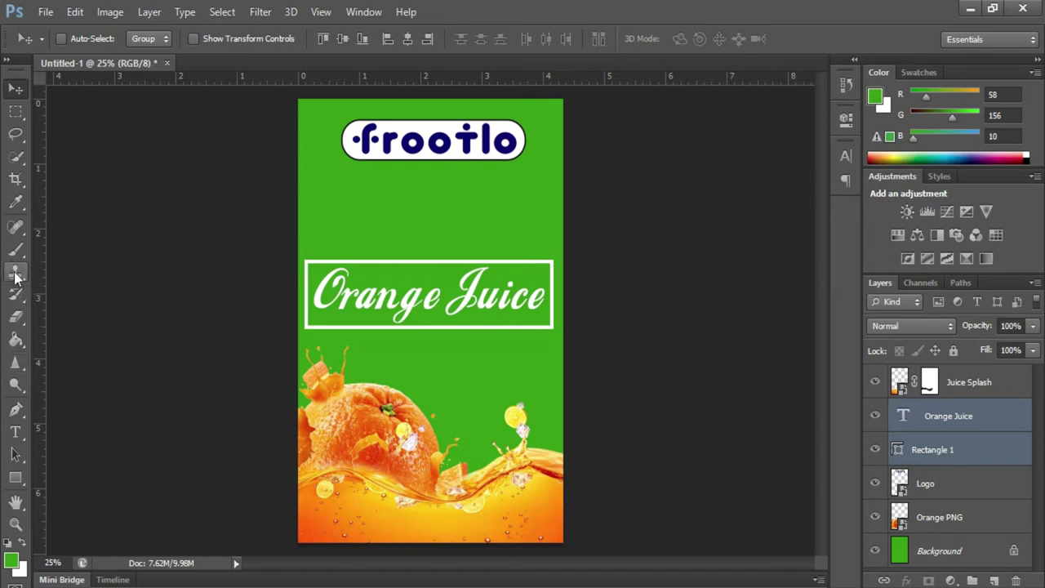
Type 'JUICE' in white Magnum lettering in a text box below the frootlo logo
left_click(16, 431)
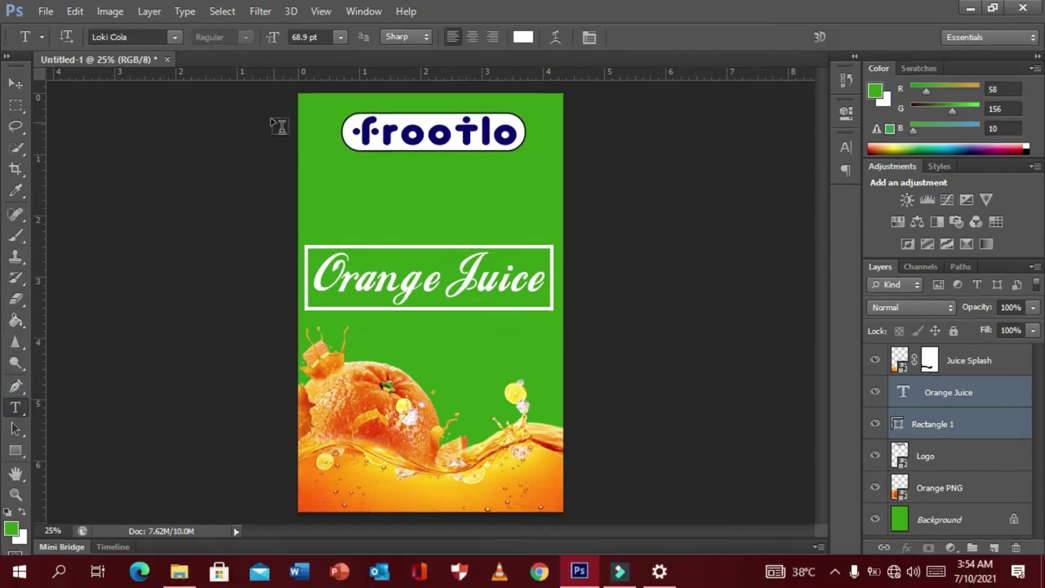
left_click_drag(336, 168, 548, 227)
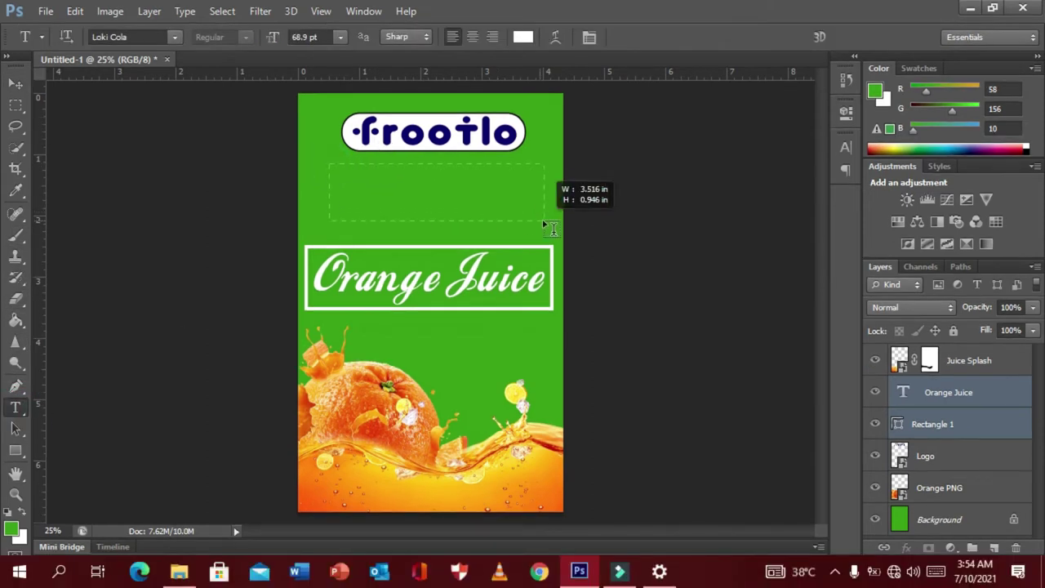
left_click(179, 41)
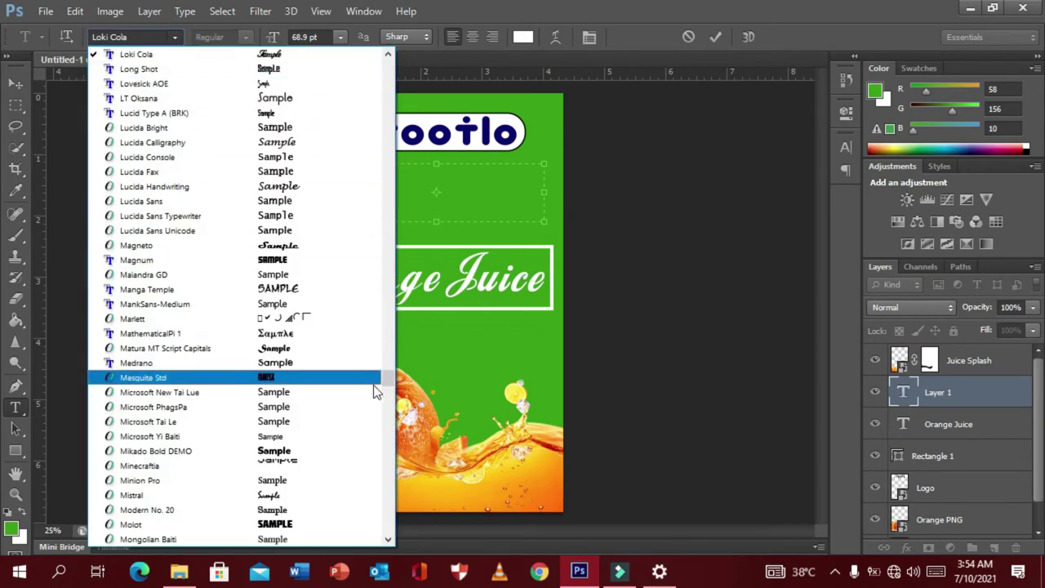
left_click(283, 261)
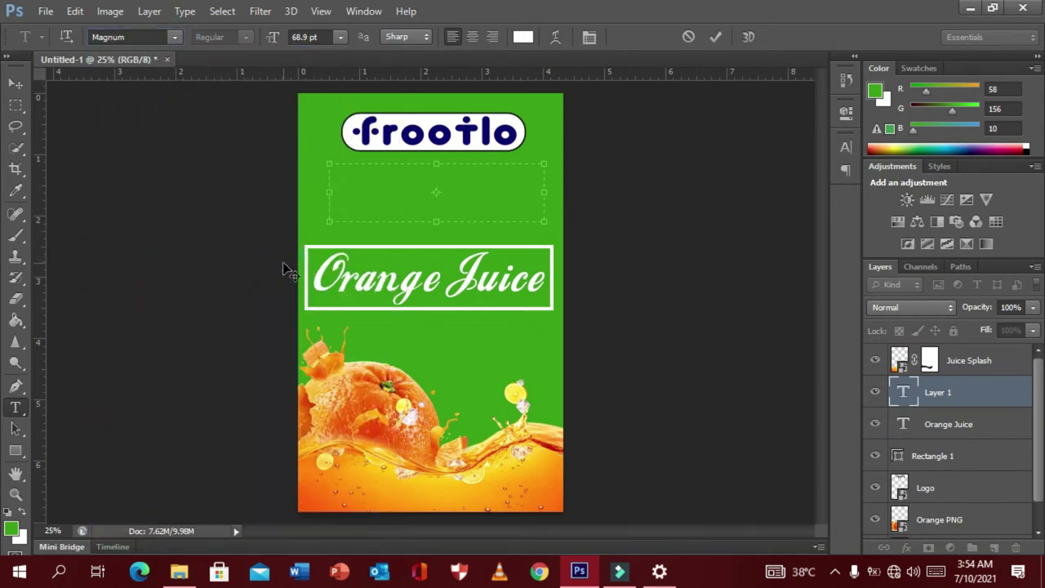
type("JUI")
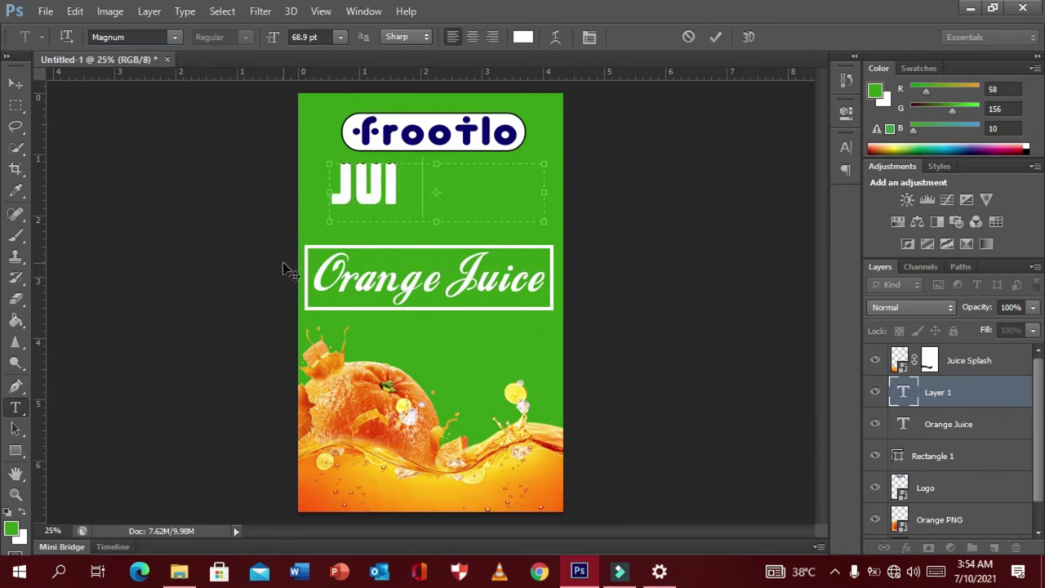
type("CE")
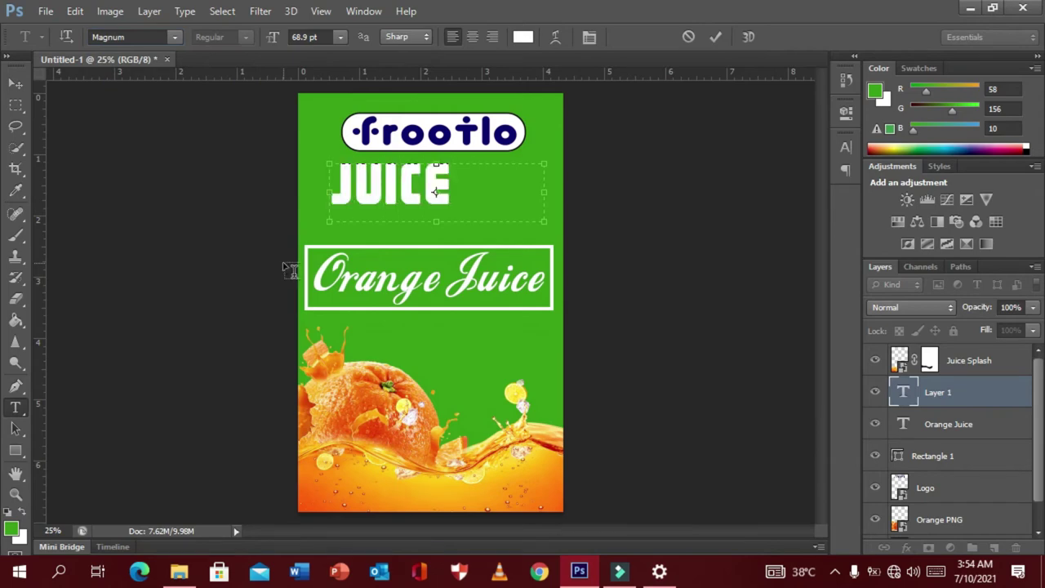
type("CA")
key("BackSpace")
key("BackSpace")
Change the heading to 'JUICE CANE / PACKGING DESIGN' at 29.9 pt with centred lines
left_click(712, 46)
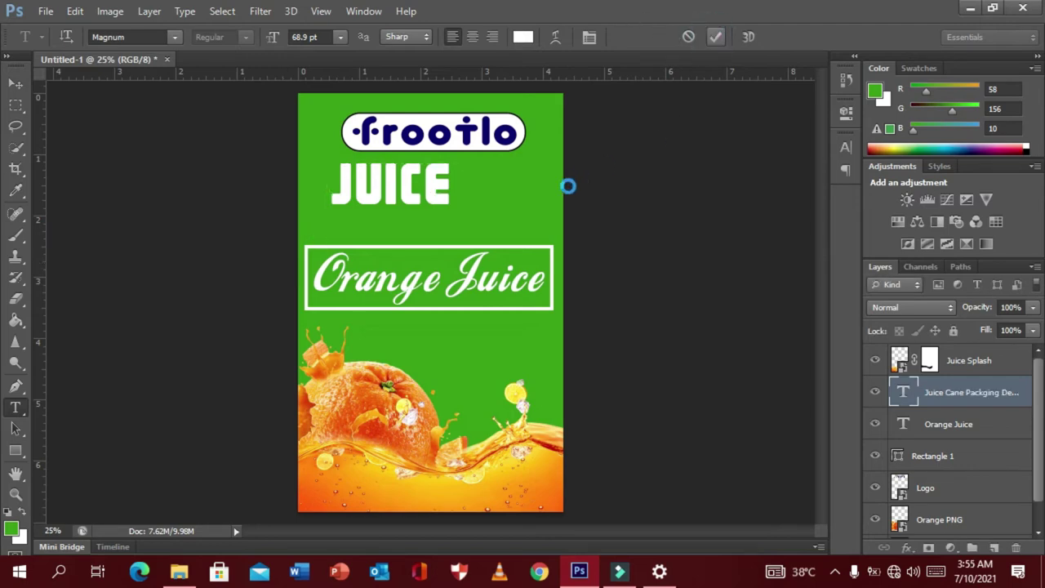
double_click(417, 187)
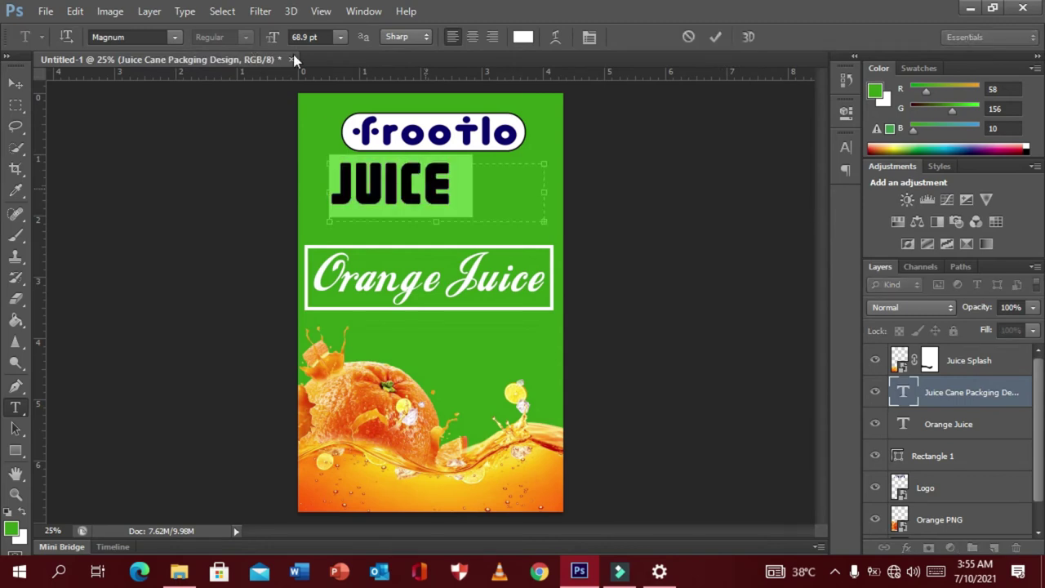
left_click_drag(272, 37, 245, 43)
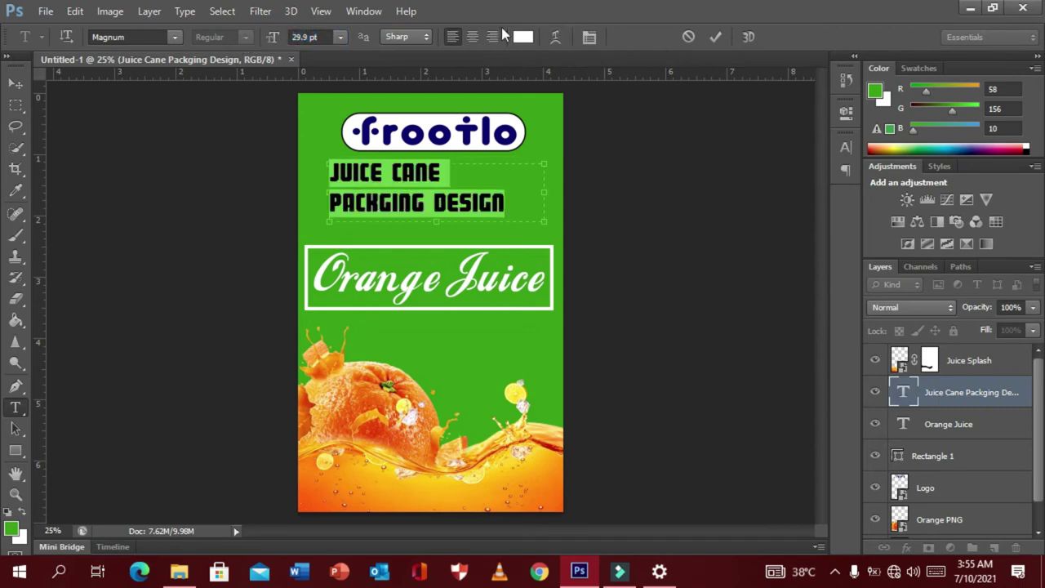
left_click(472, 36)
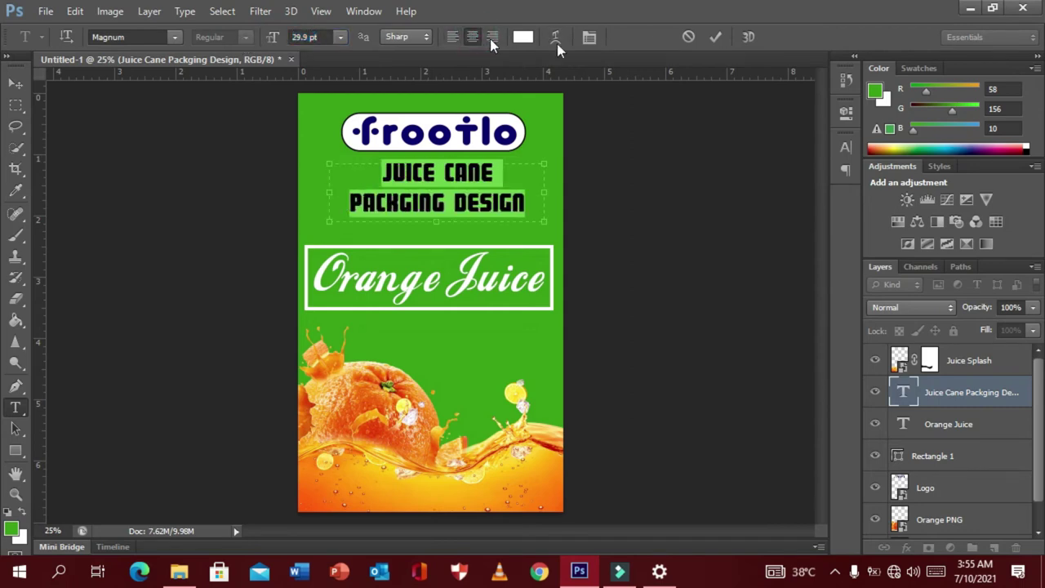
left_click(717, 37)
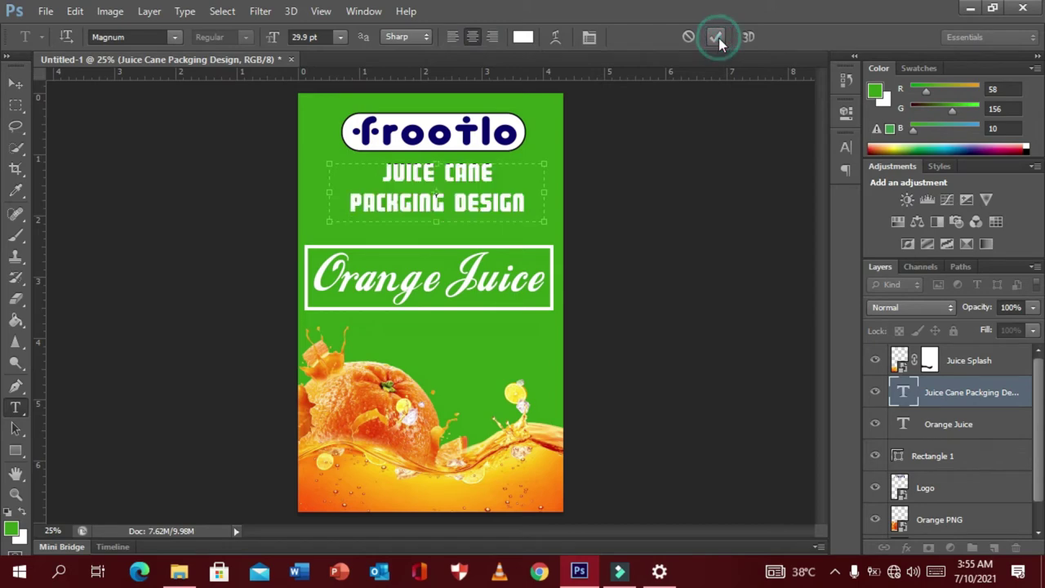
Reposition the two-line heading just under the frootlo logo
left_click(15, 83)
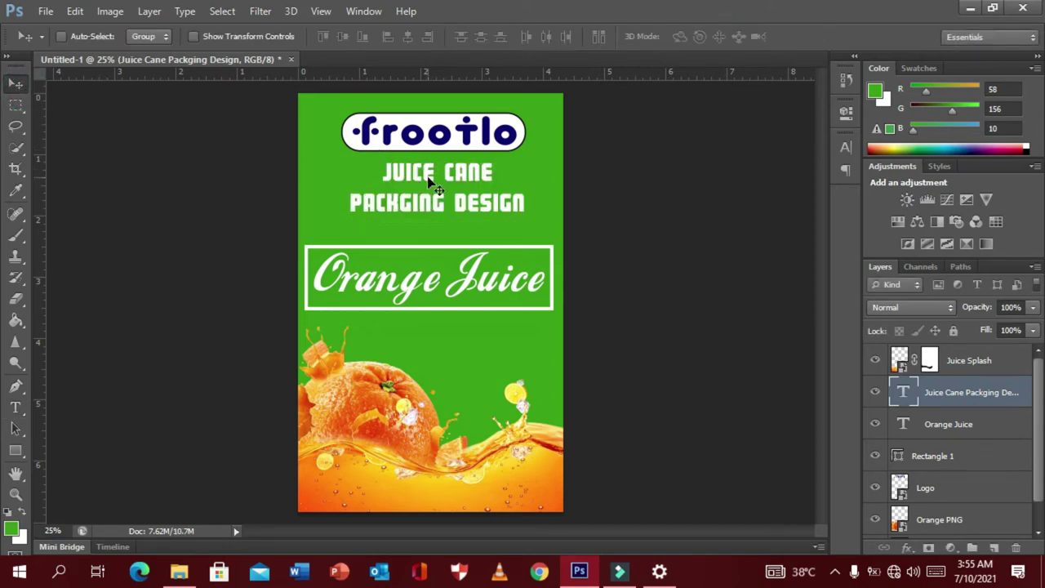
left_click_drag(428, 182, 423, 196)
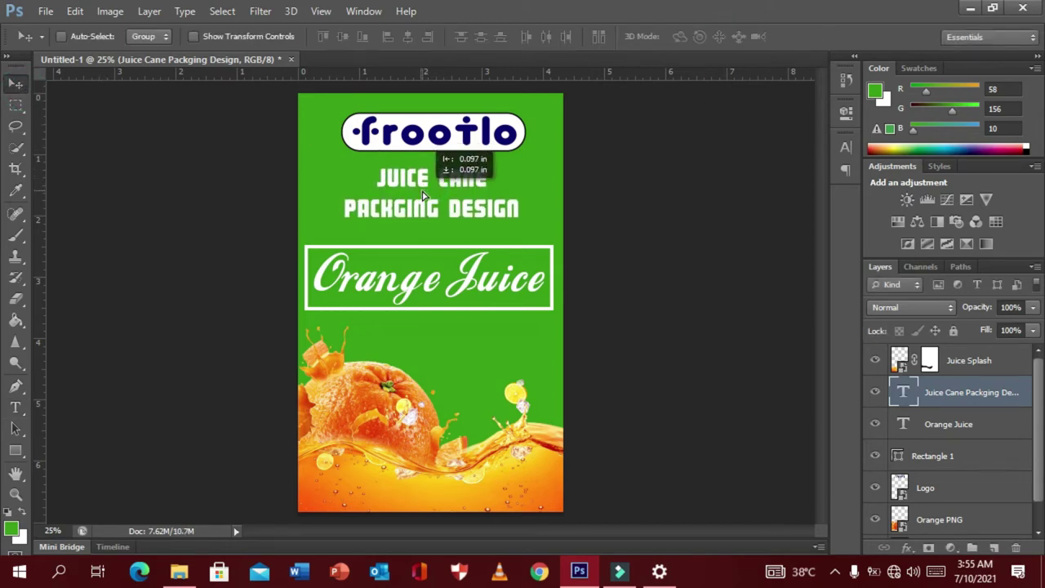
left_click_drag(423, 196, 425, 217)
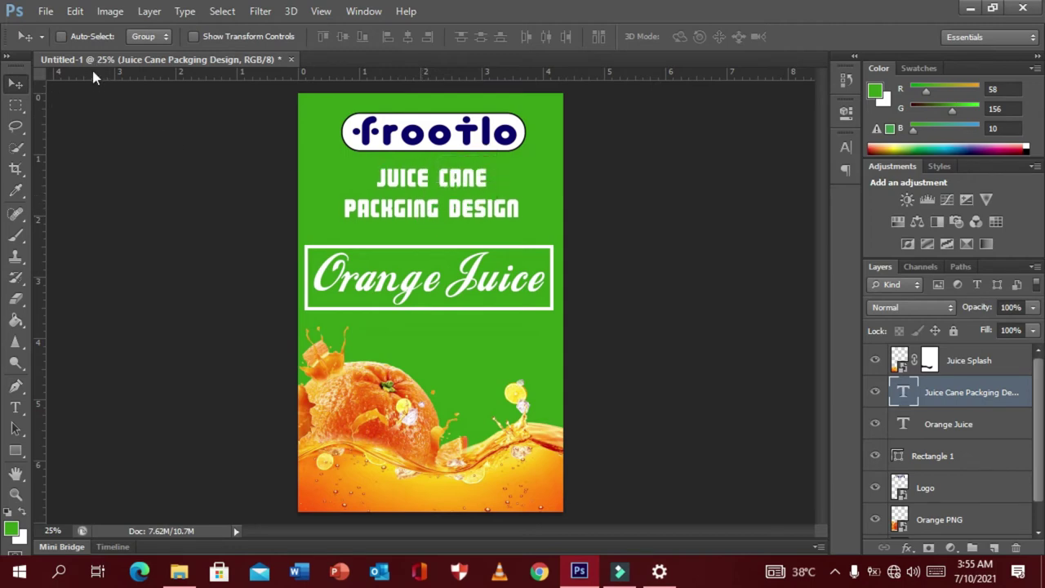
left_click(16, 407)
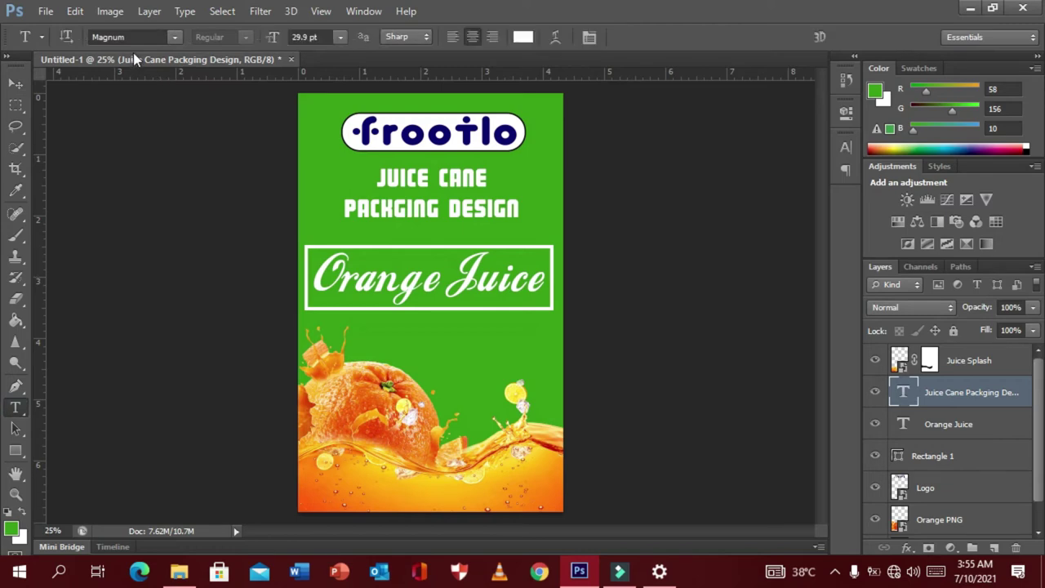
Preview several fonts on the title, including MankSans-Medium, and settle on Medrano Regular
left_click(828, 572)
left_click(828, 570)
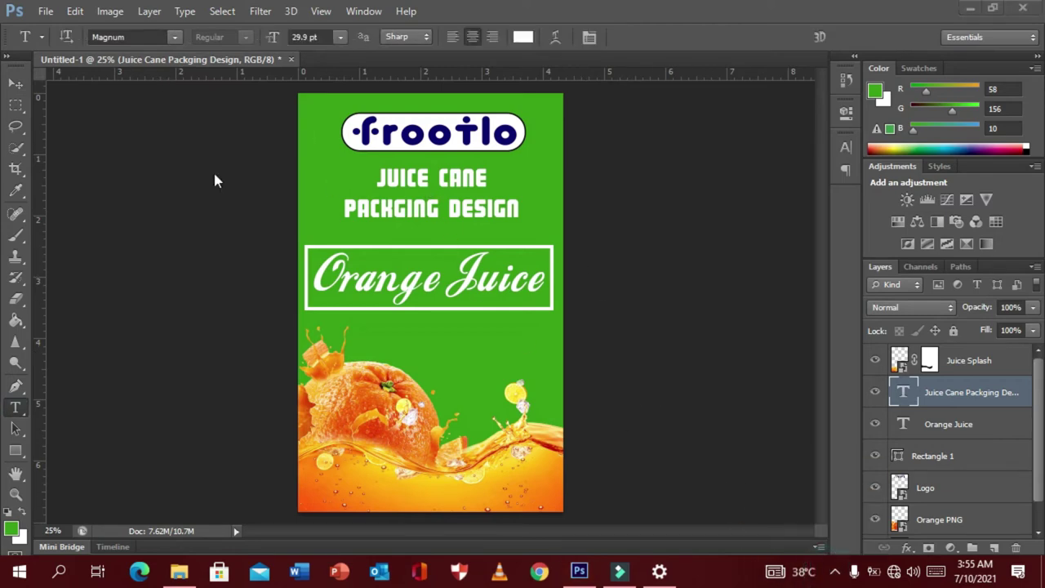
left_click(132, 35)
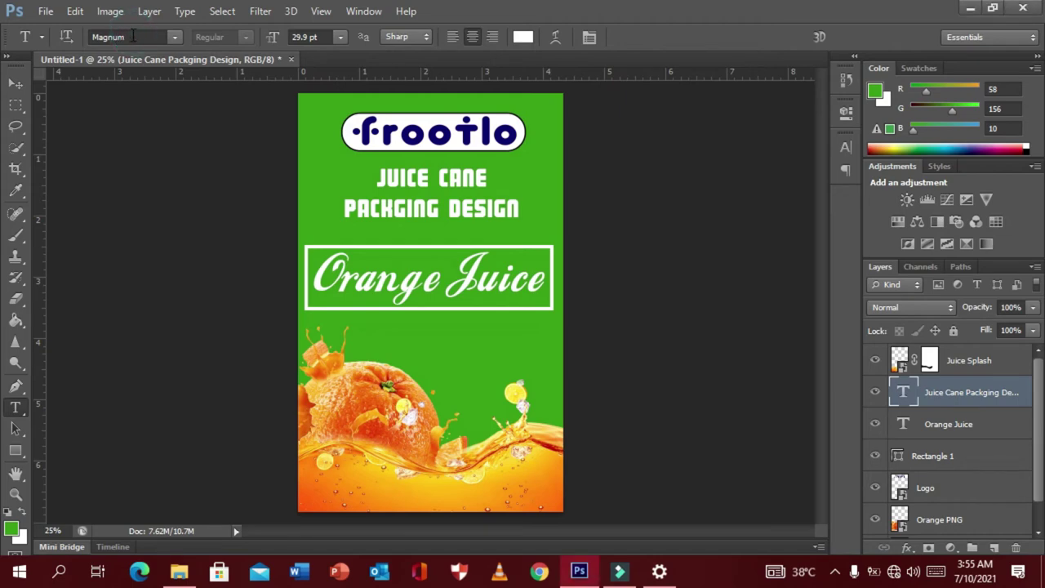
left_click(111, 35)
key("Down")
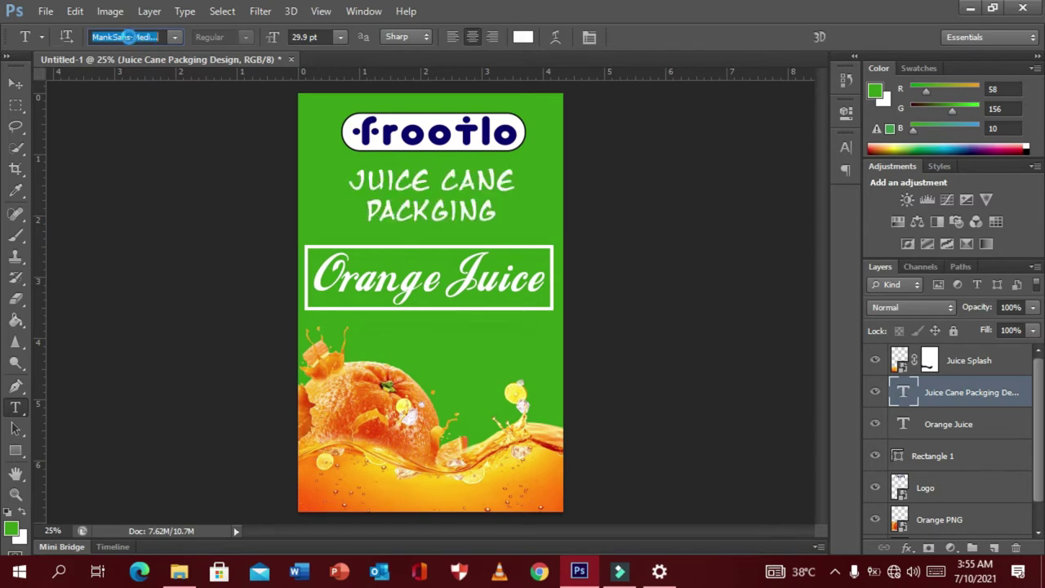
key("Down")
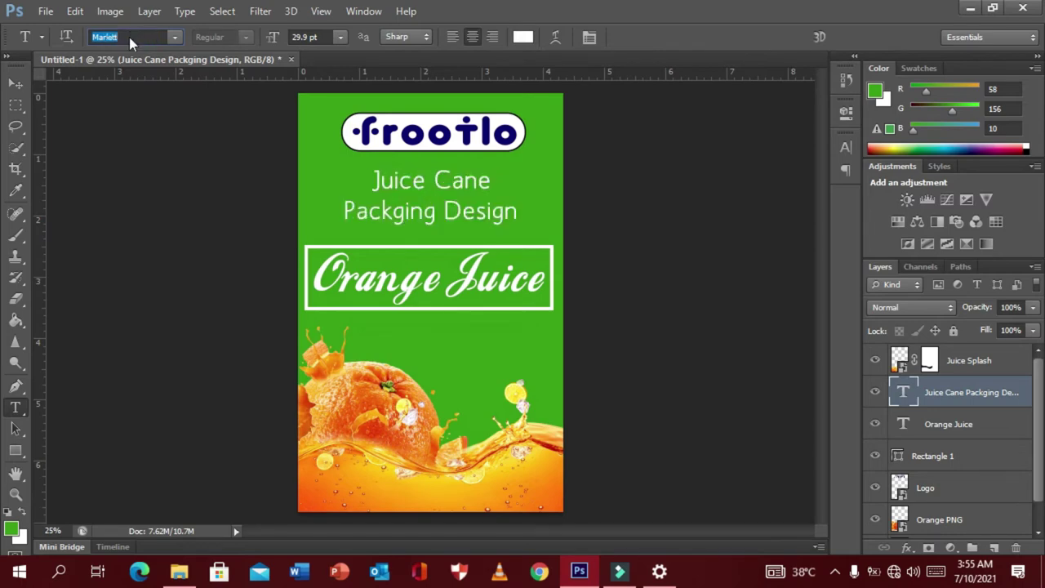
key("Down")
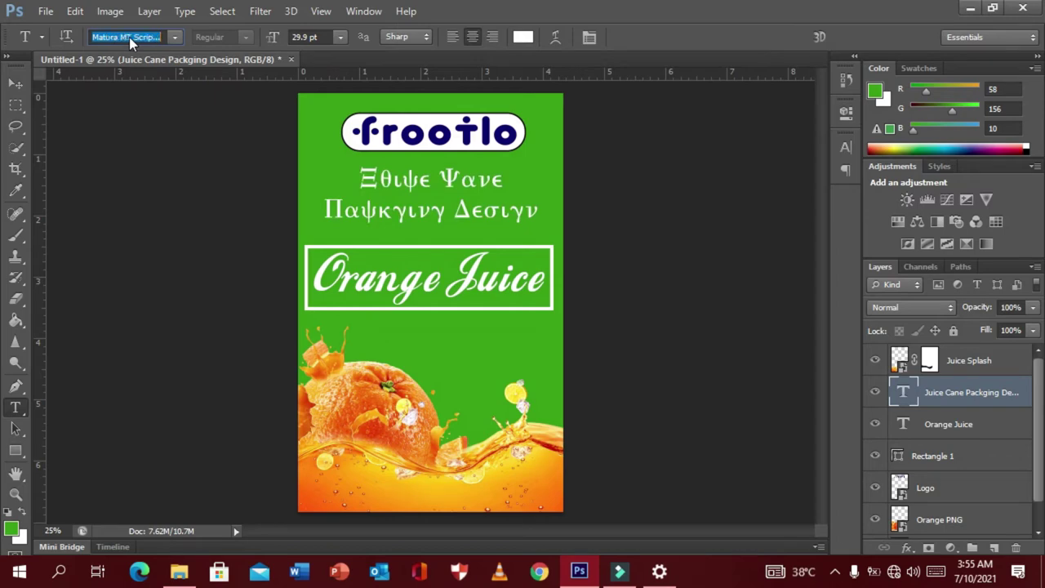
key("Down")
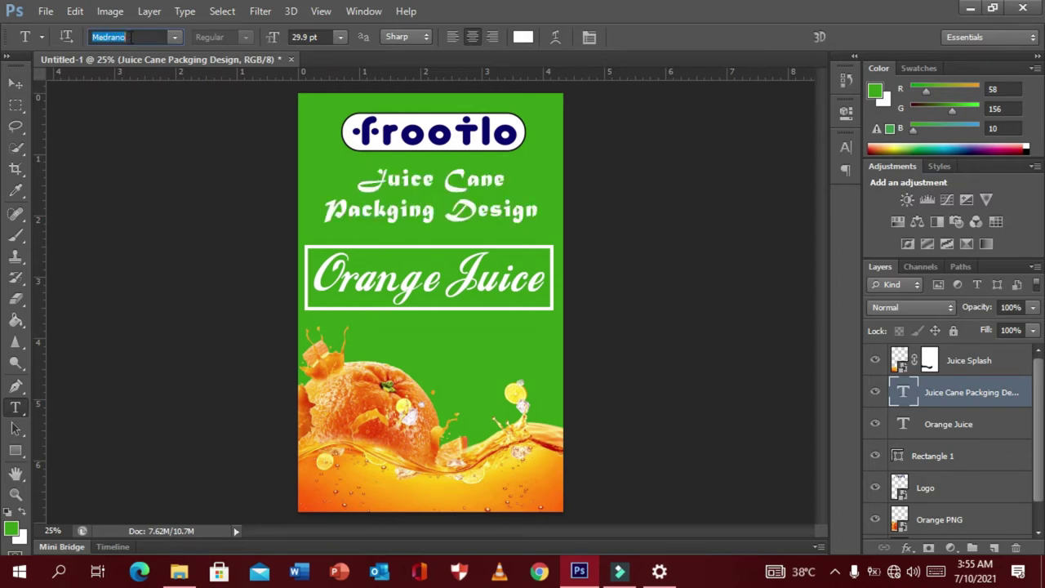
key("Down")
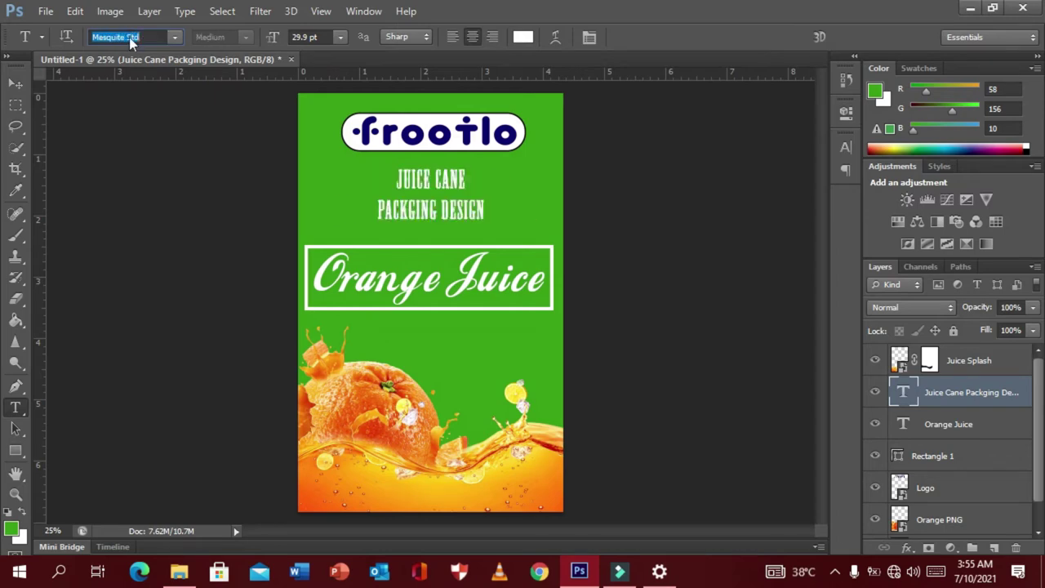
key("Up")
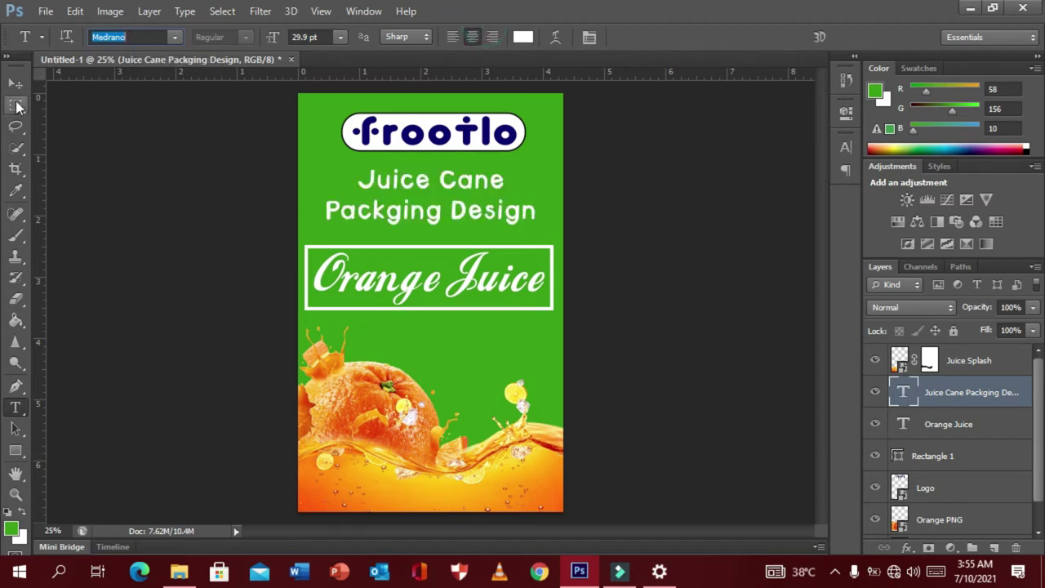
key("Return")
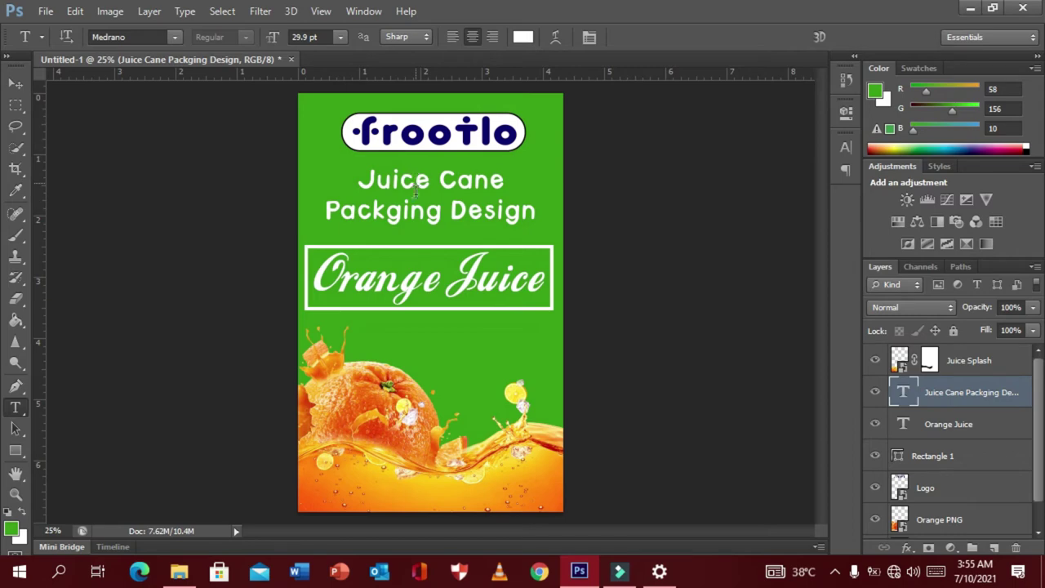
left_click(16, 83)
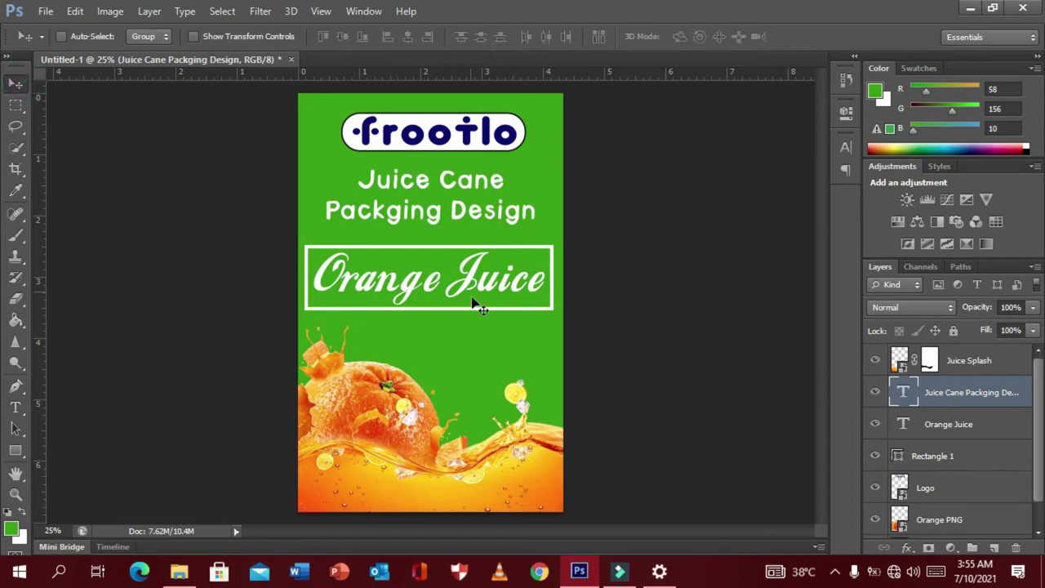
Give Orange Juice a Multiply drop shadow: 75% opacity, 5 px distance, 10% spread, 5 px size
left_click(414, 287, "ctrl")
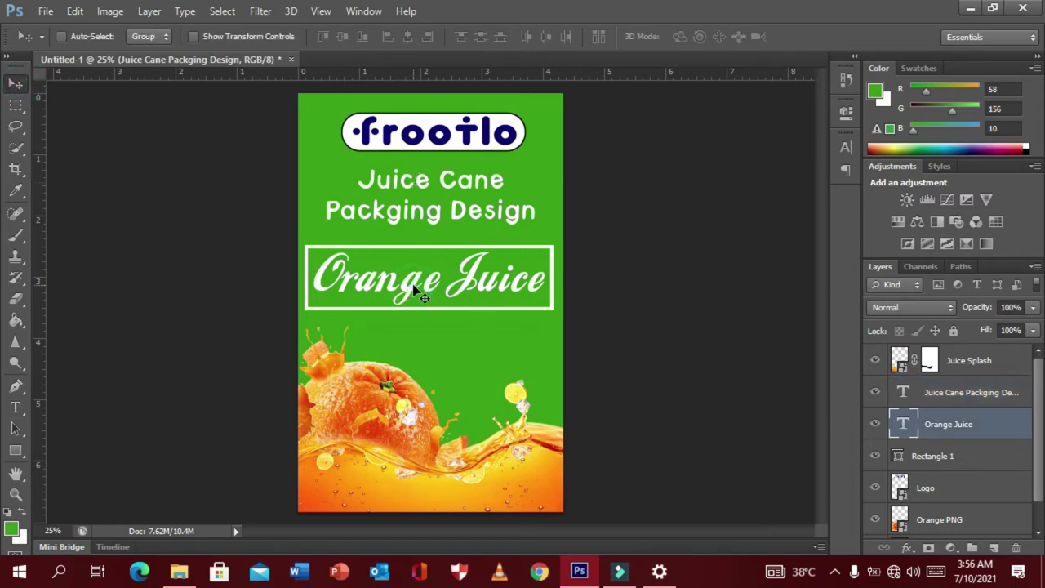
left_click(1018, 422)
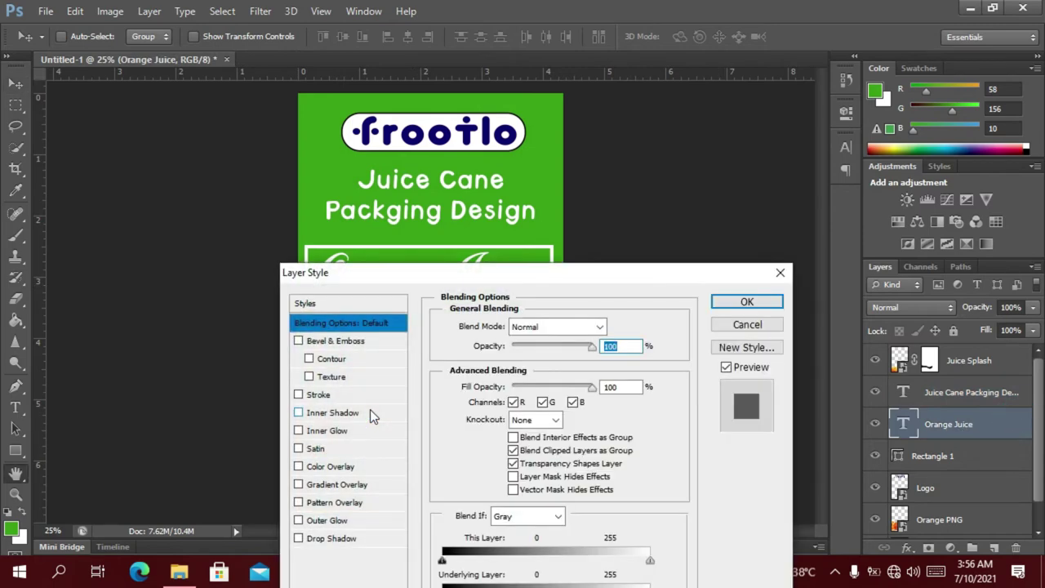
left_click_drag(441, 282, 864, 117)
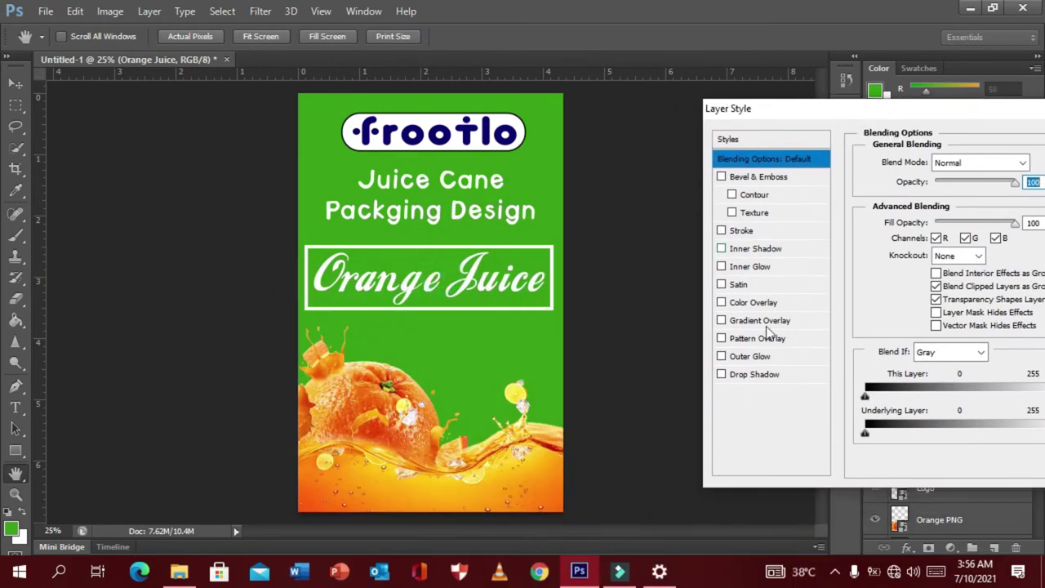
left_click(738, 377)
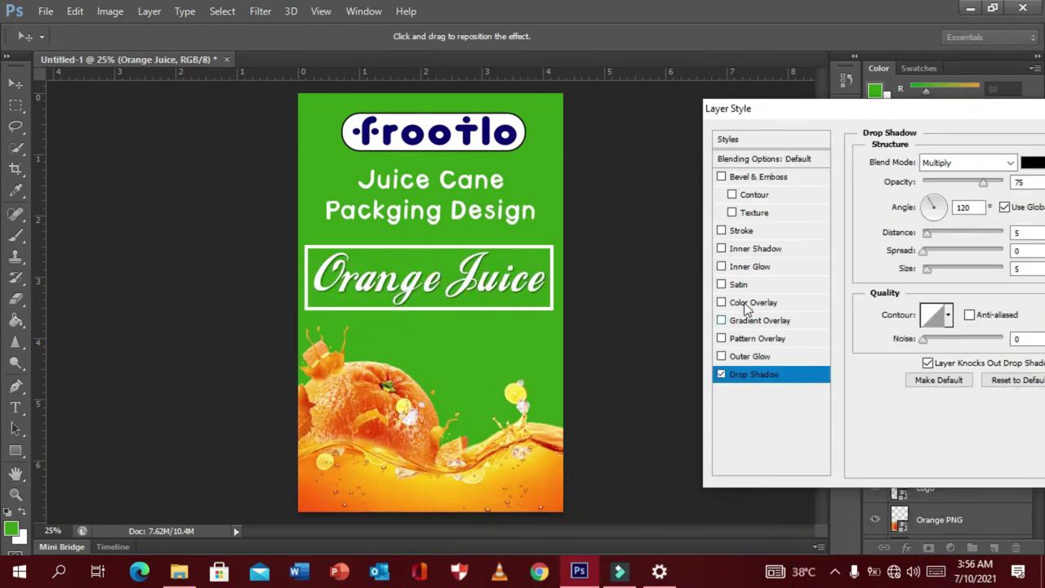
left_click_drag(921, 106, 832, 27)
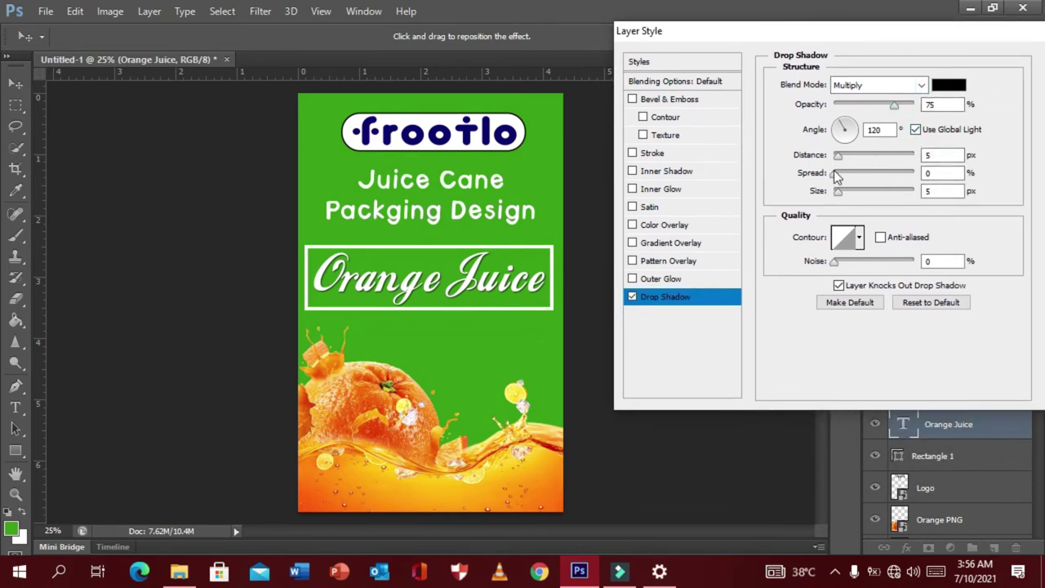
left_click_drag(834, 173, 846, 175)
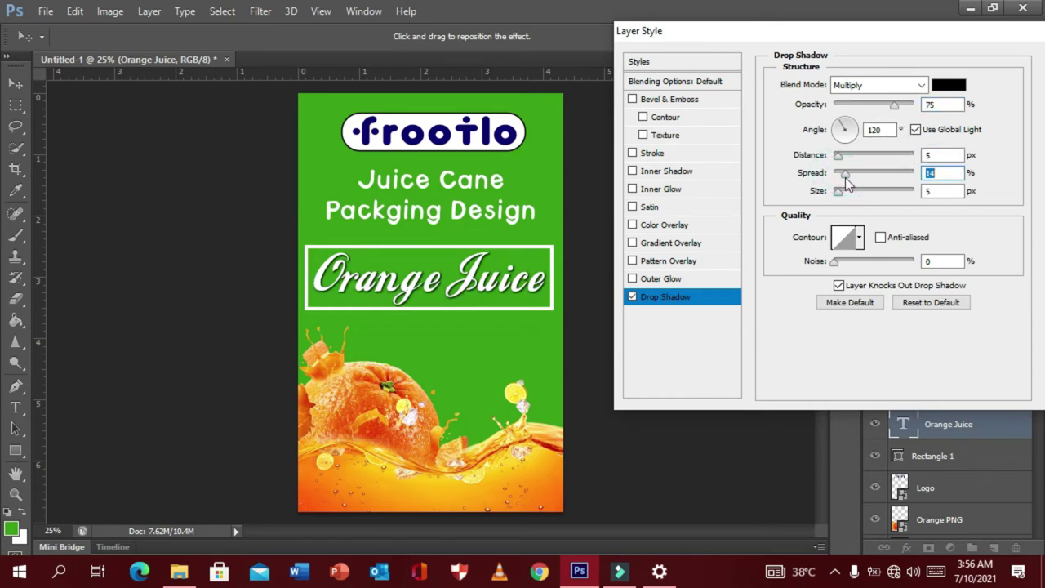
left_click_drag(845, 177, 841, 177)
left_click_drag(853, 31, 781, 31)
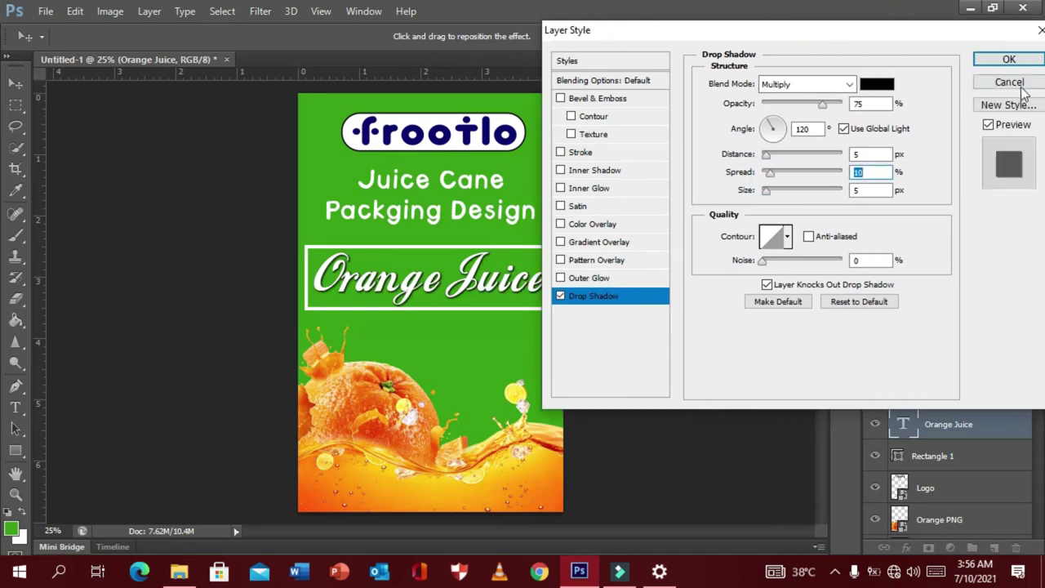
left_click(1010, 58)
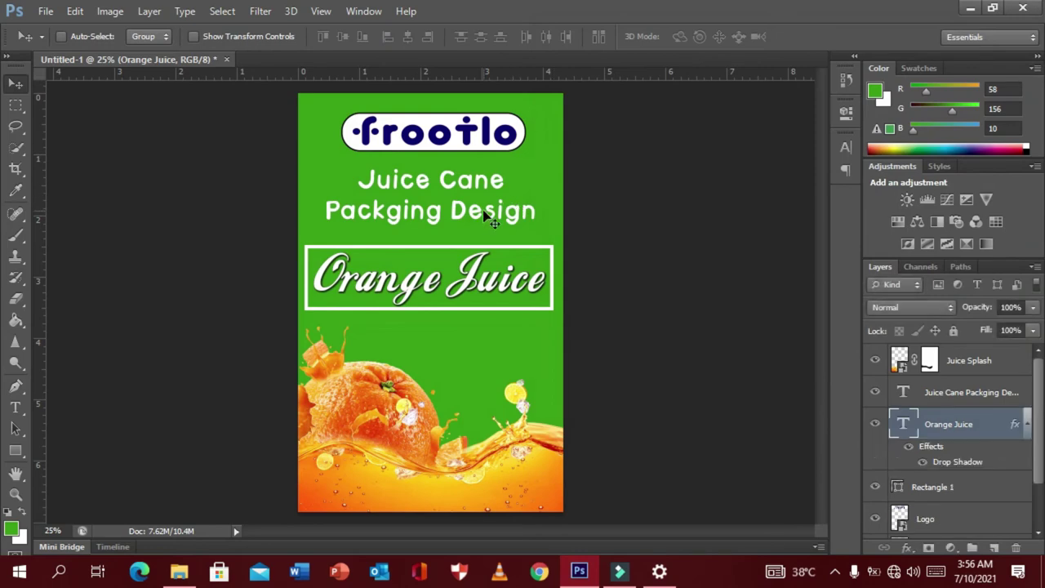
Add a drop shadow with 10% spread to the white Rectangle 1 frame
left_click(449, 250, "ctrl")
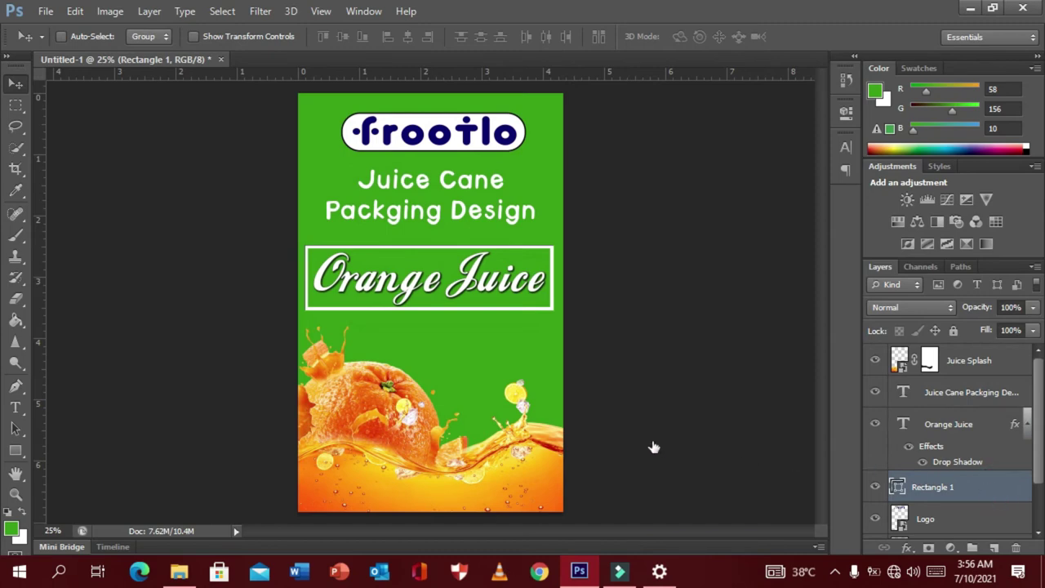
key("h")
double_click(996, 503)
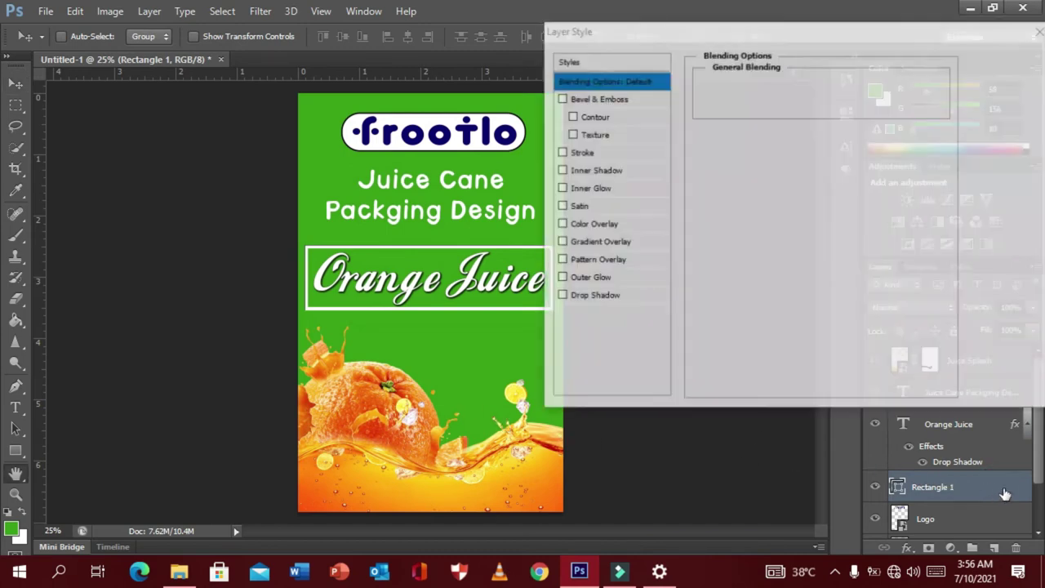
left_click(564, 296)
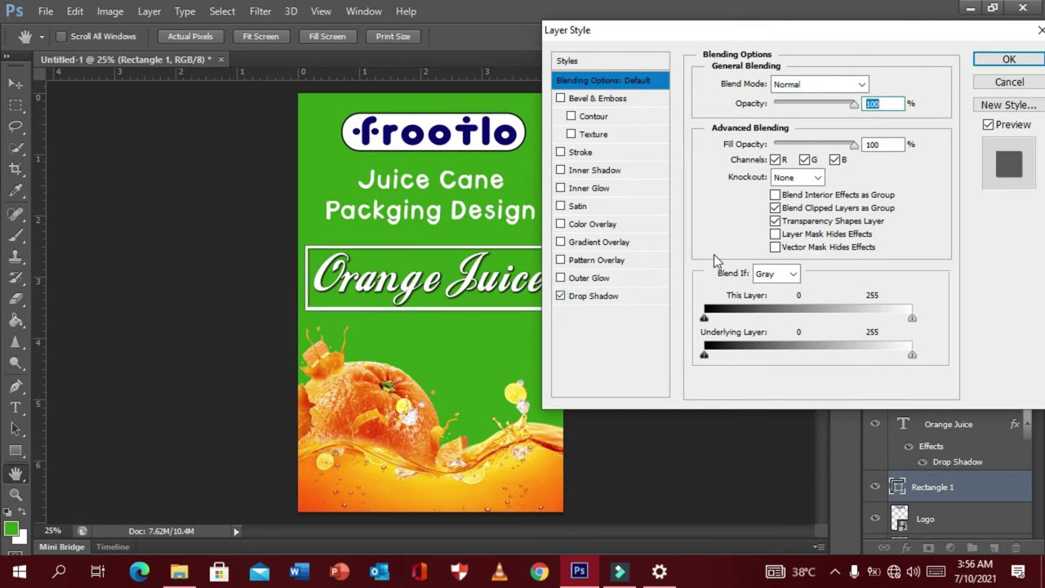
left_click(621, 296)
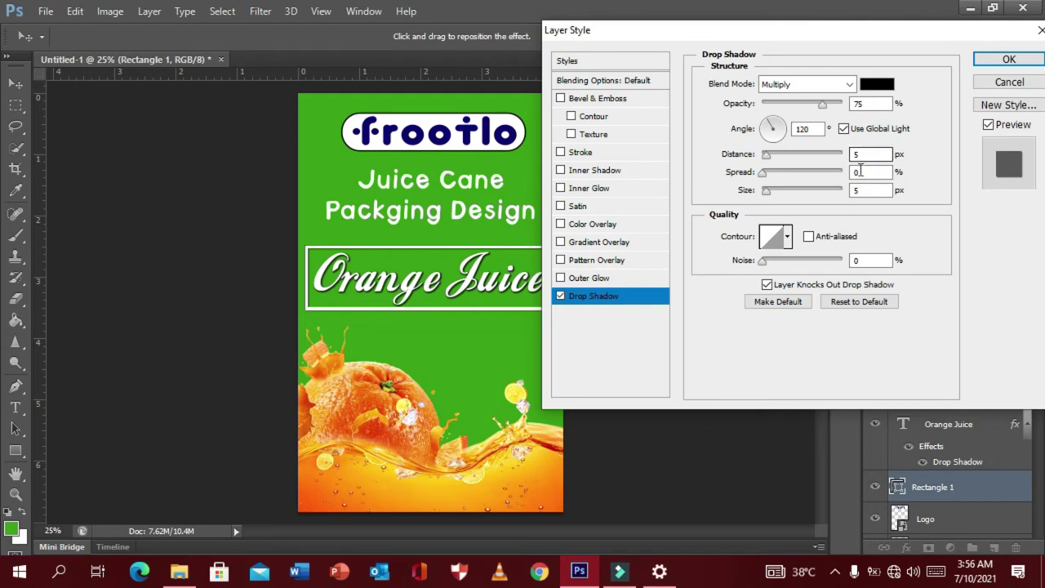
left_click_drag(762, 173, 771, 175)
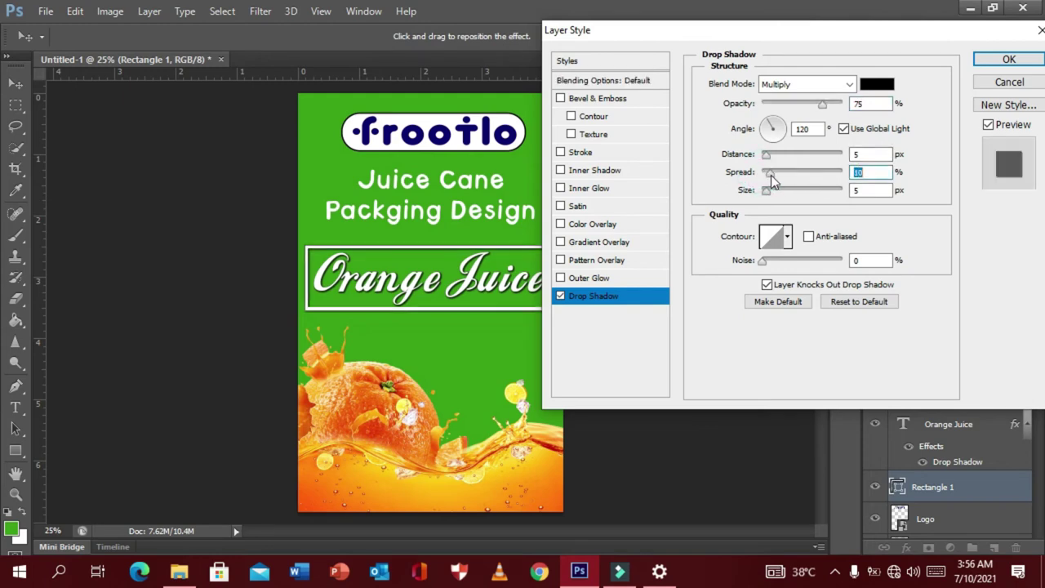
left_click_drag(912, 35, 854, 34)
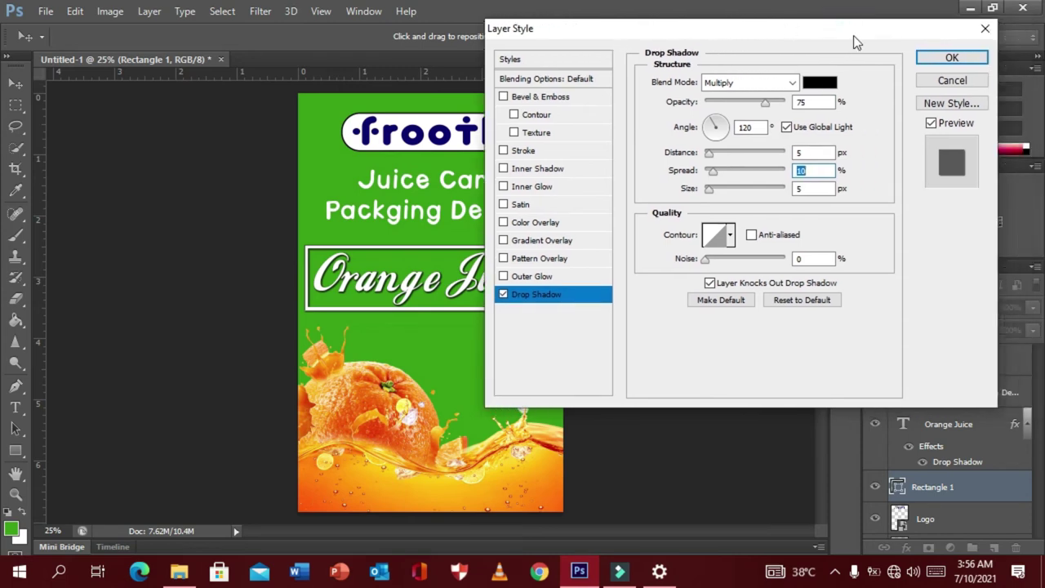
left_click(939, 64)
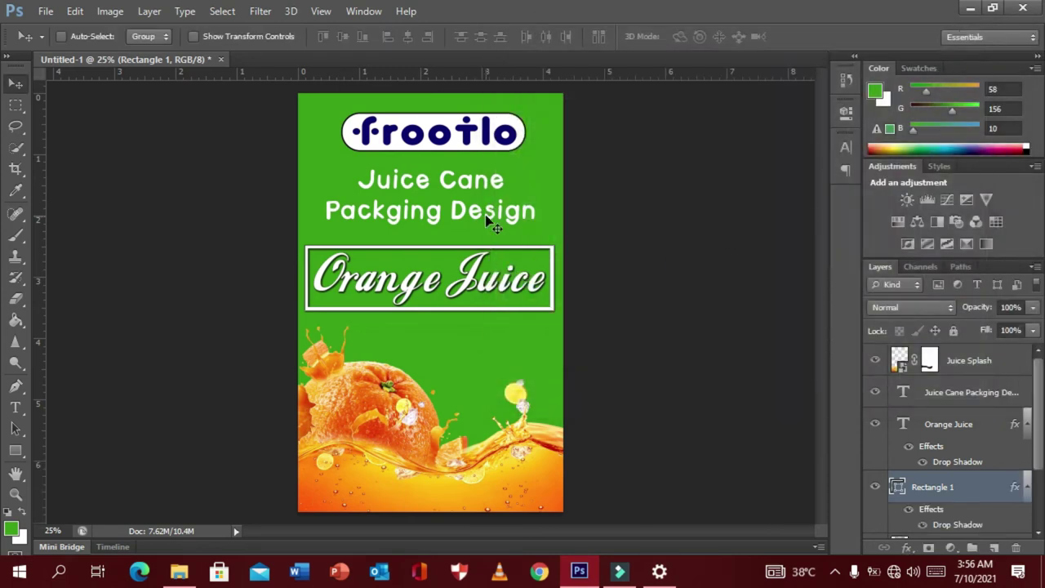
left_click(469, 211, "ctrl")
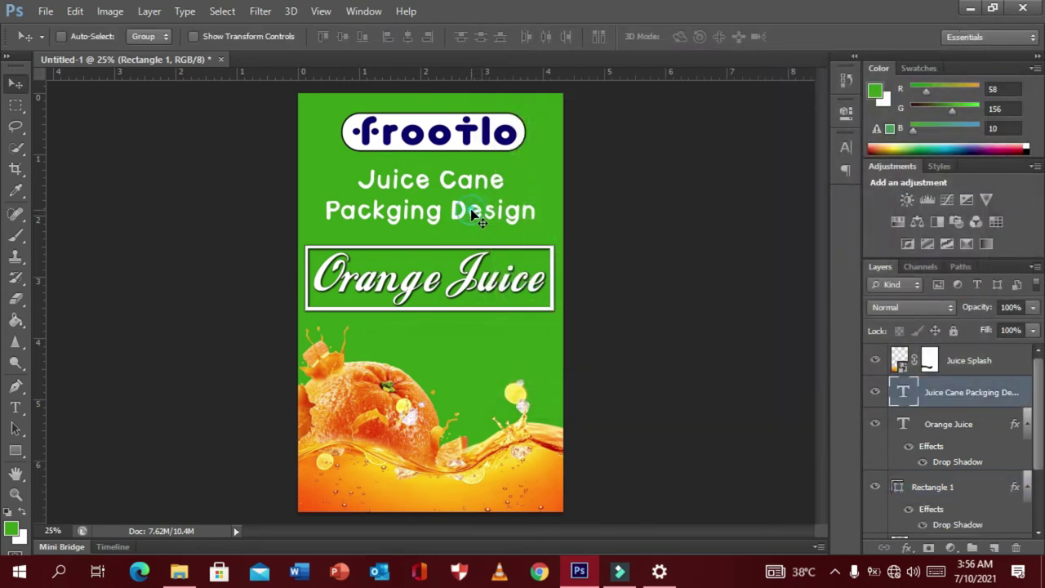
left_click(15, 407)
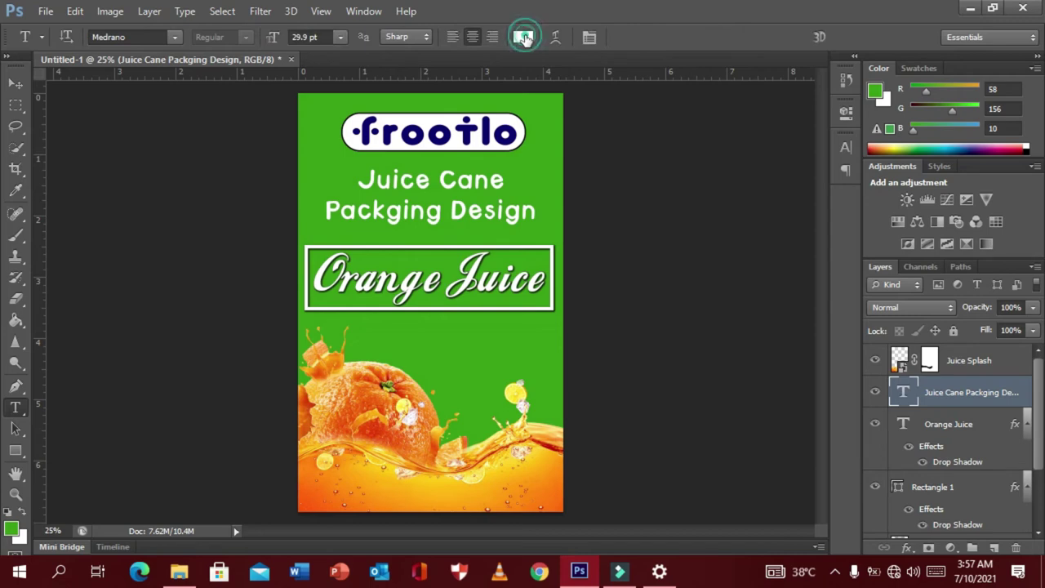
left_click(523, 37)
left_click_drag(718, 330, 768, 226)
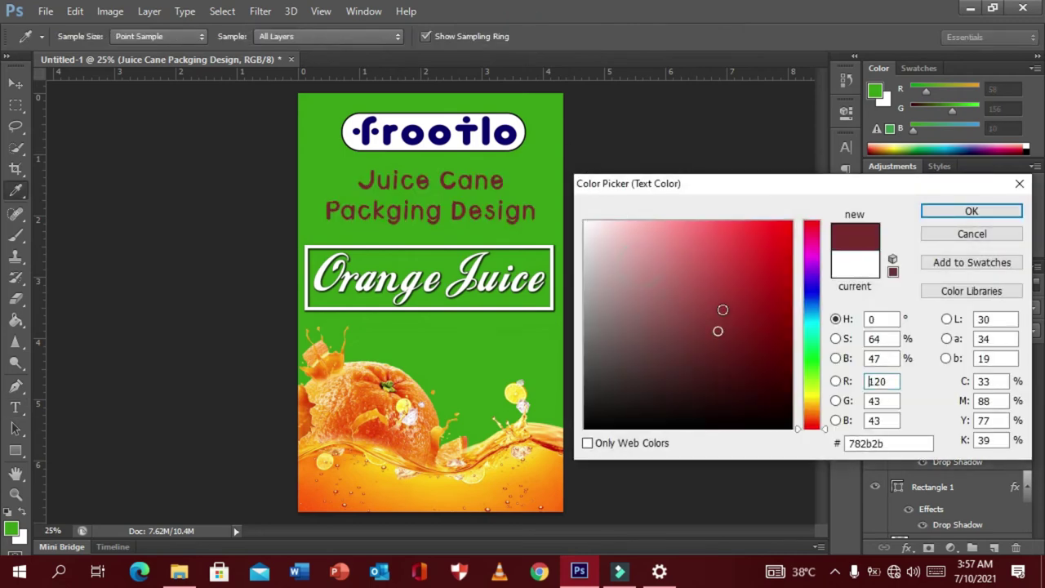
left_click(400, 429)
left_click(367, 387)
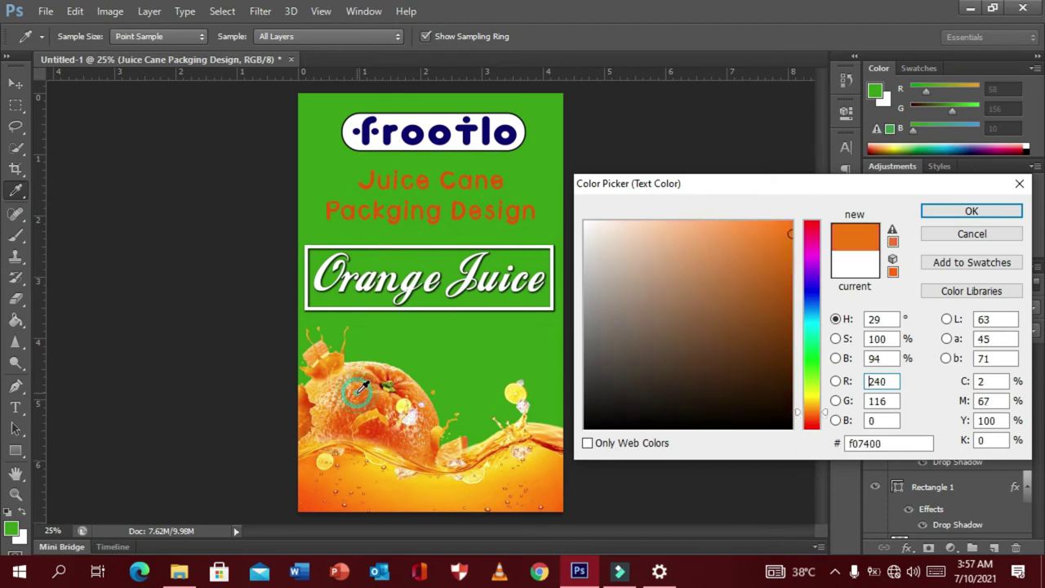
left_click(377, 472)
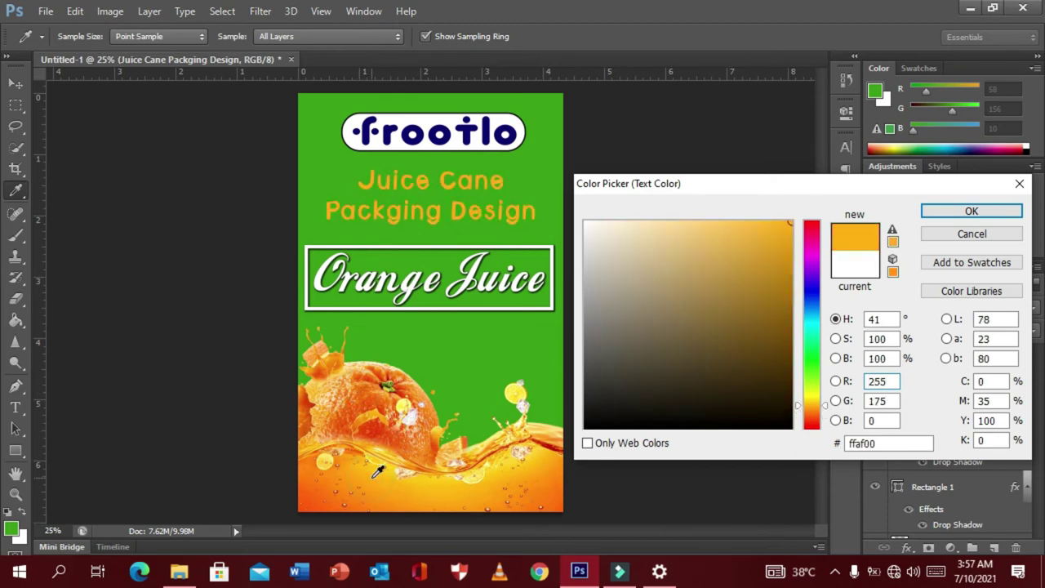
left_click(972, 210)
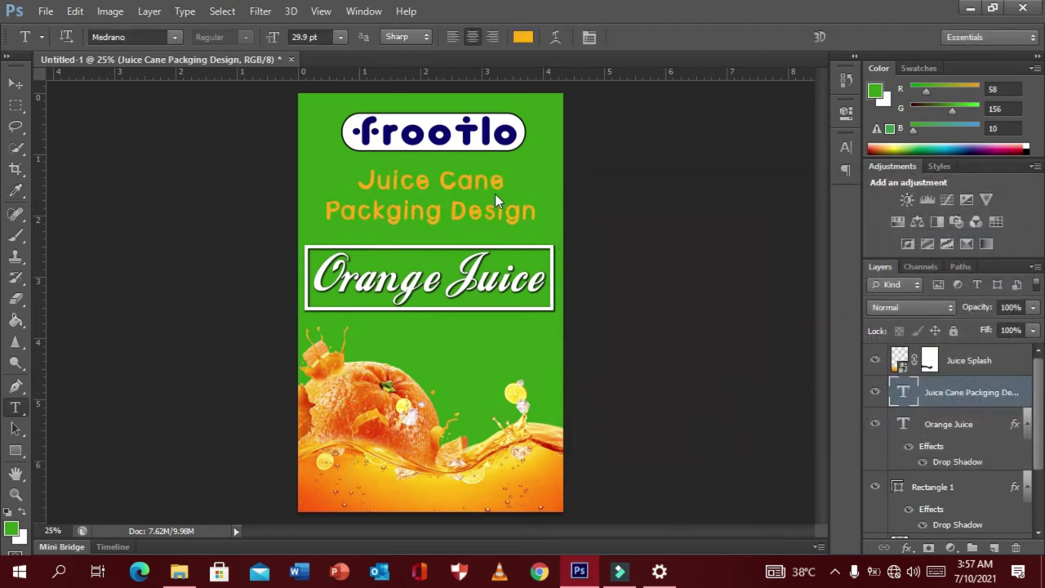
key("ctrl+z")
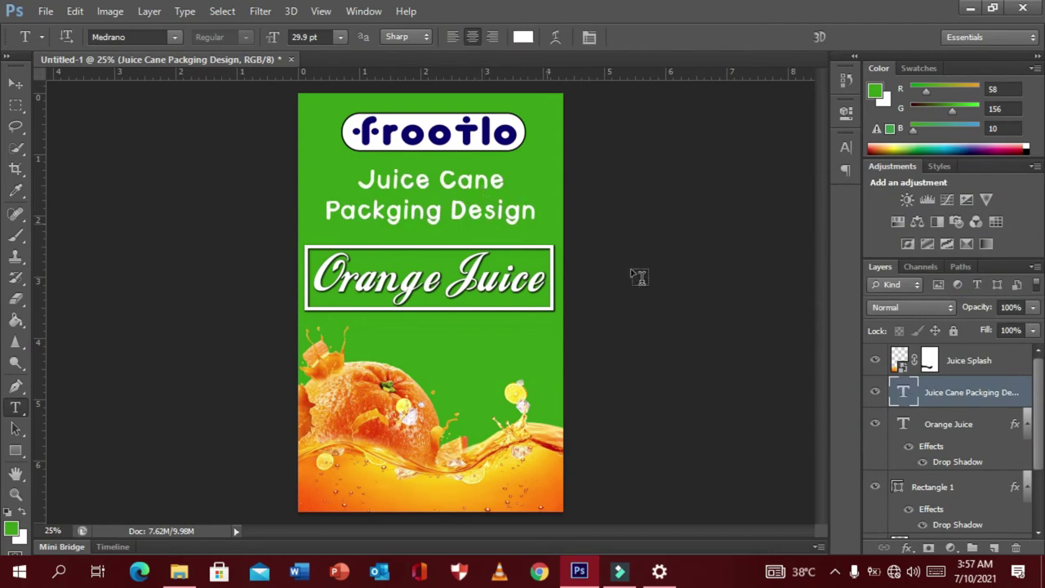
left_click(1021, 381)
Apply a drop shadow to the Juice Cane Packging Design title and commit the text layer
double_click(982, 384)
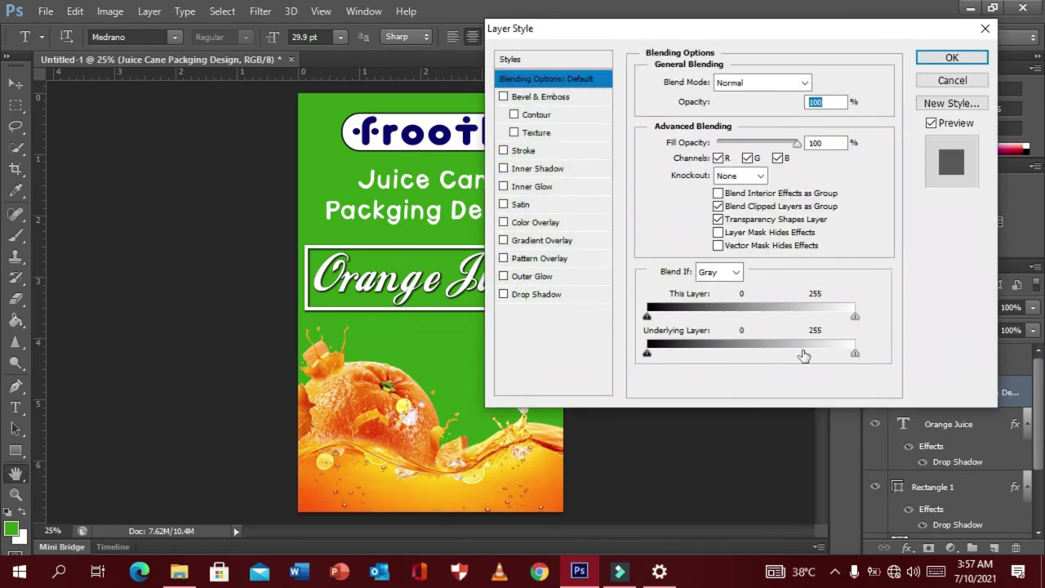
left_click(516, 294)
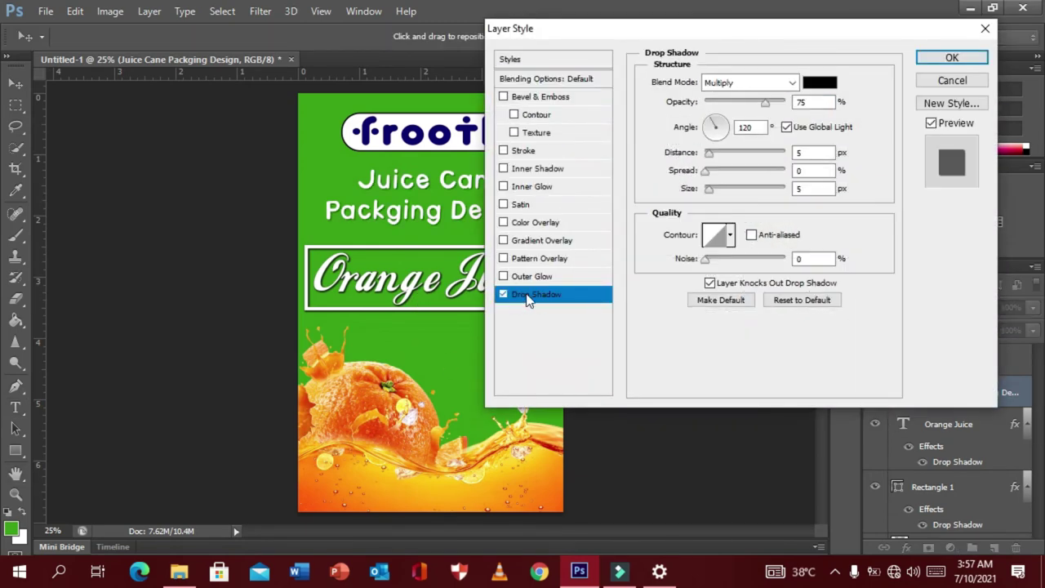
left_click(951, 57)
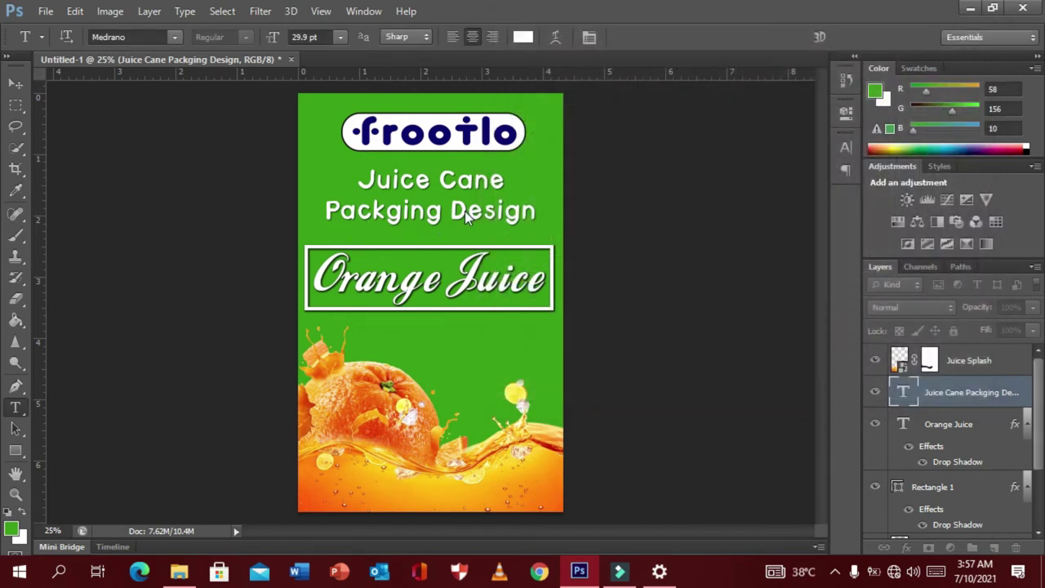
left_click(464, 215)
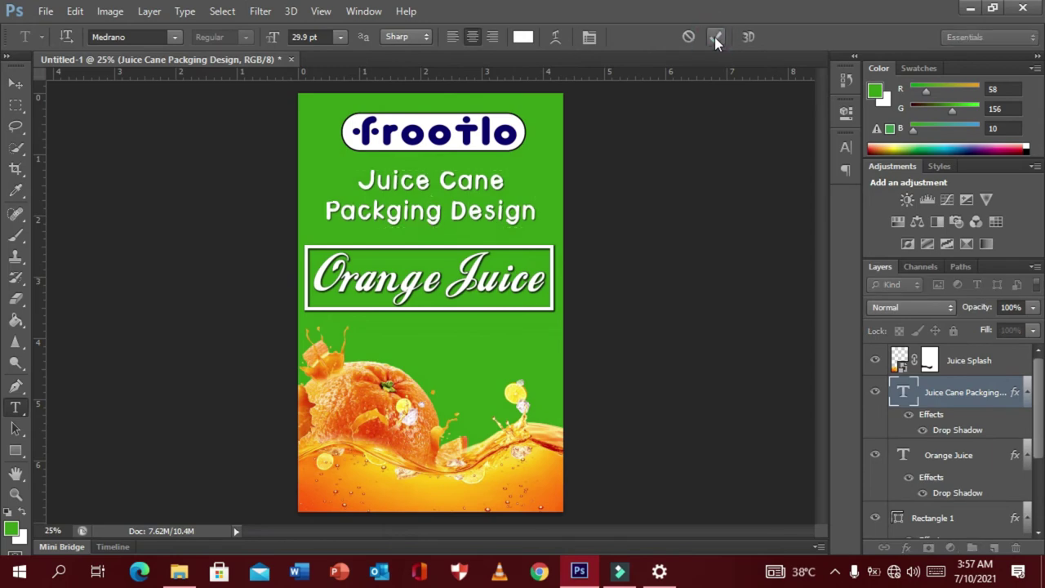
left_click(714, 36)
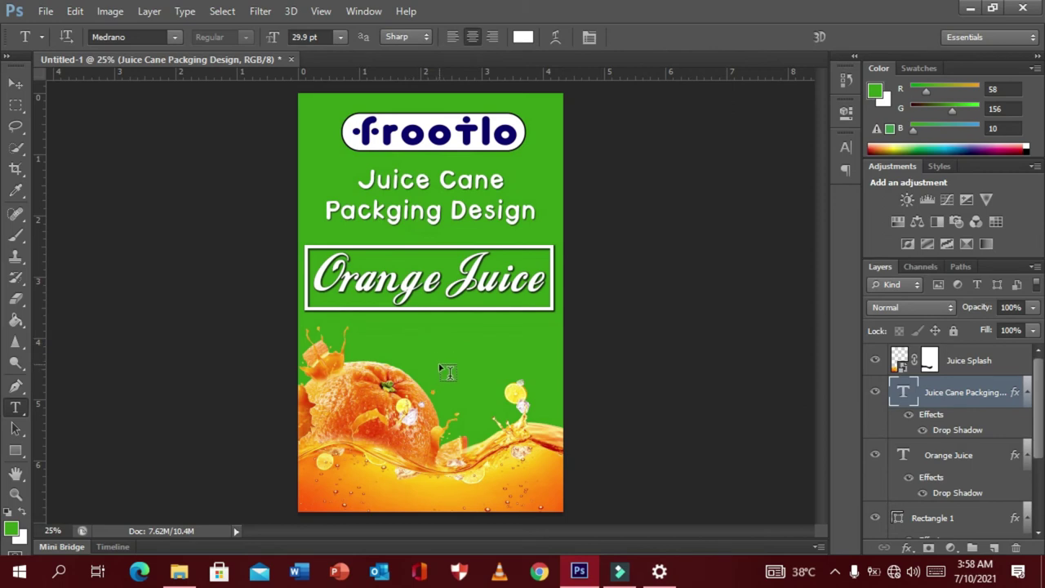
Type 'Natural Sip' above the orange and commit the text
left_click(440, 366)
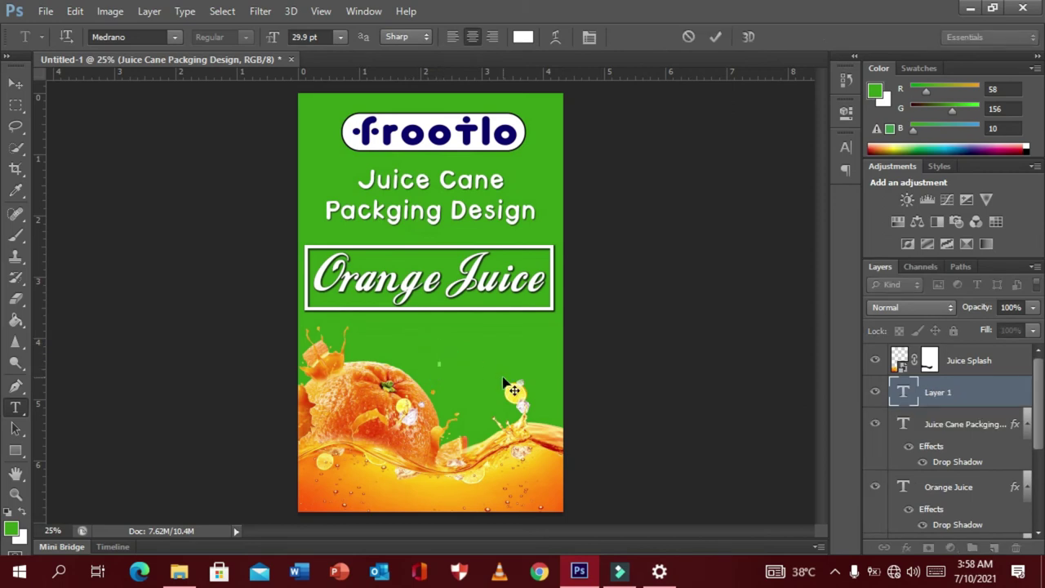
type("Nat")
type("ural S")
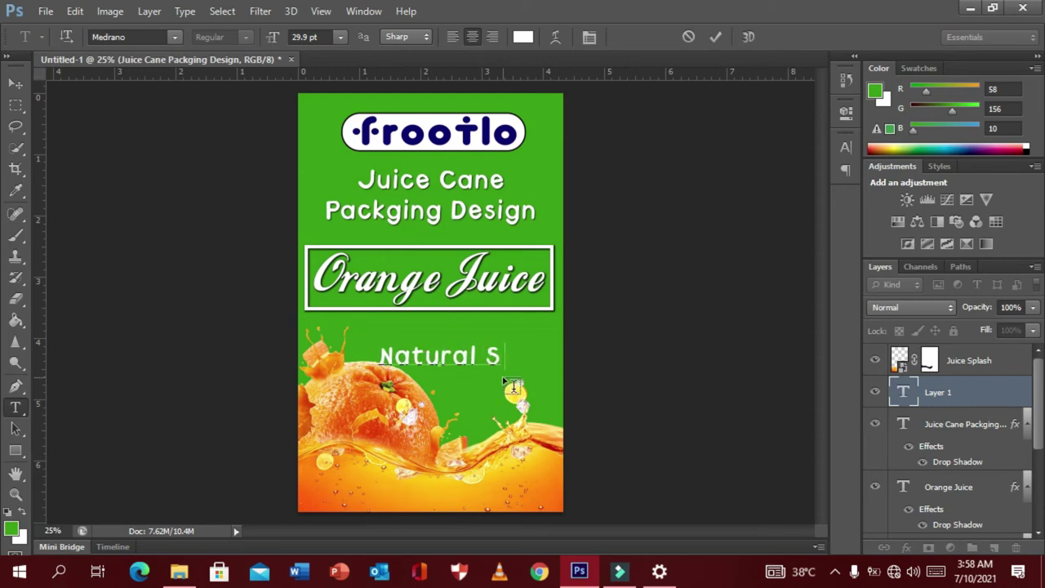
type("ip")
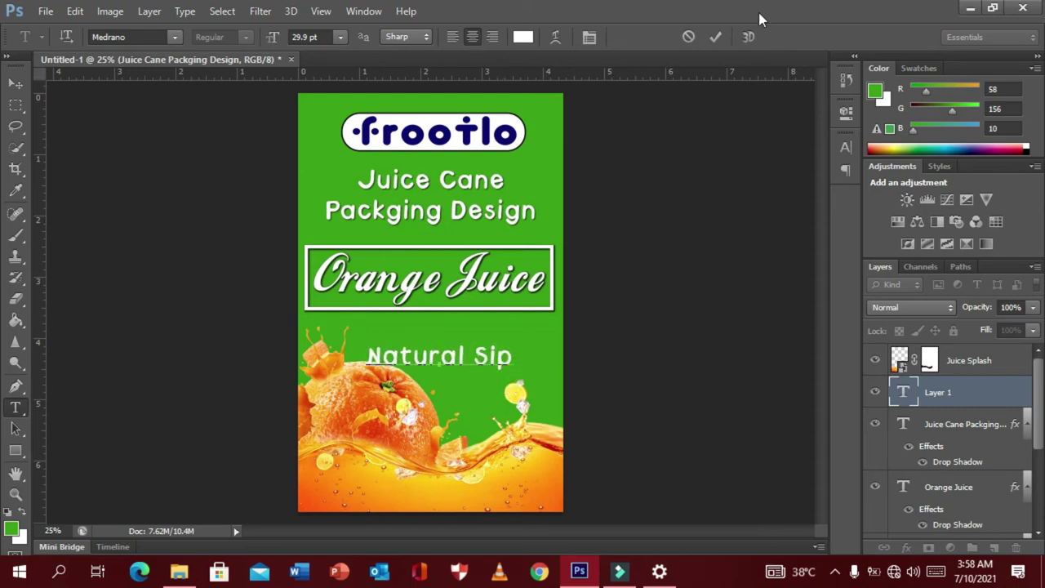
left_click(721, 38)
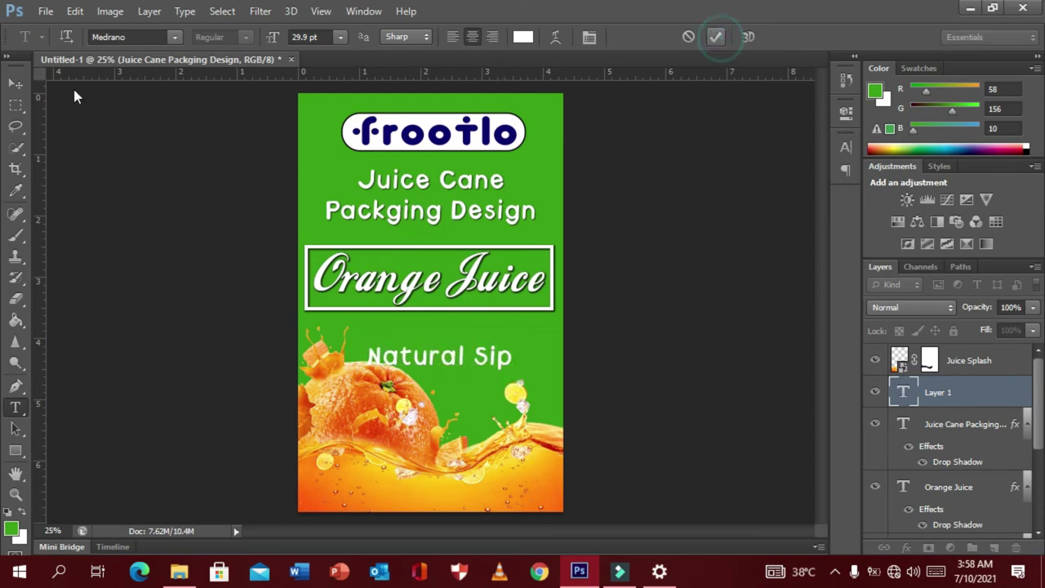
Restyle Natural Sip in the Blacksword script font
left_click(111, 37)
type("bl")
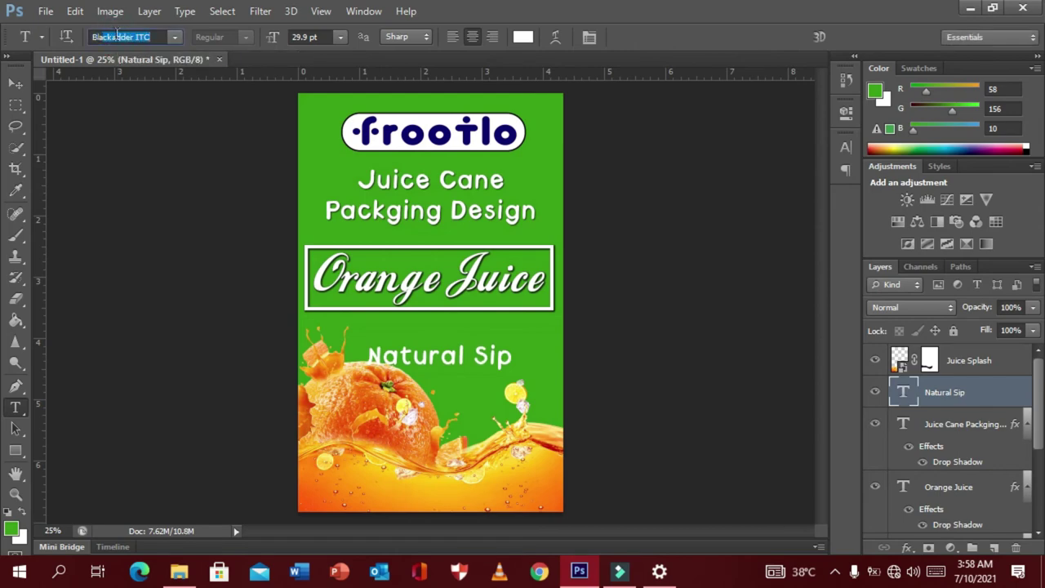
type("sword")
key("Return")
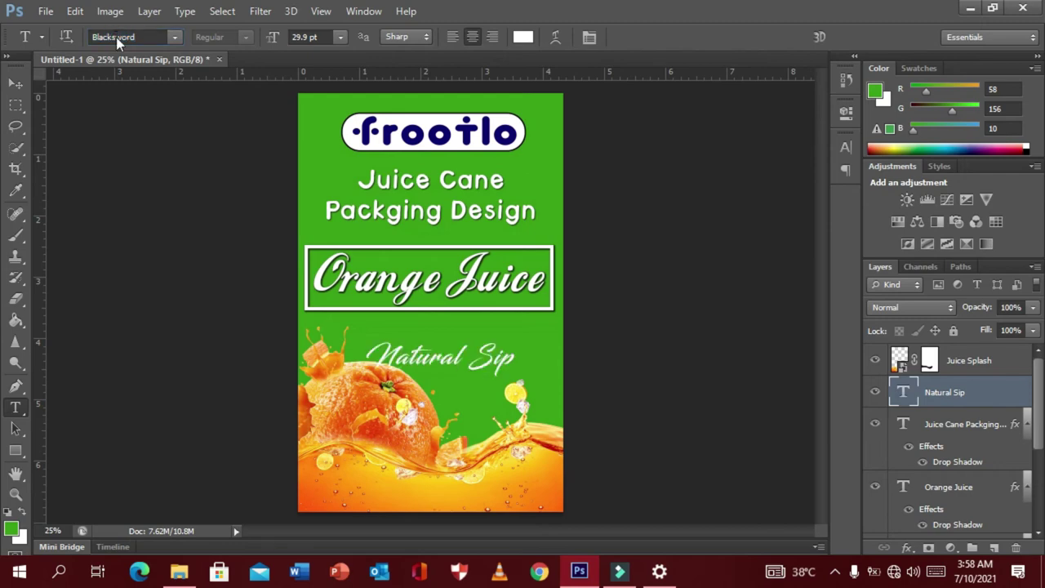
Rotate Natural Sip about −19.7° and place it just above the orange's upper right
left_click(15, 83)
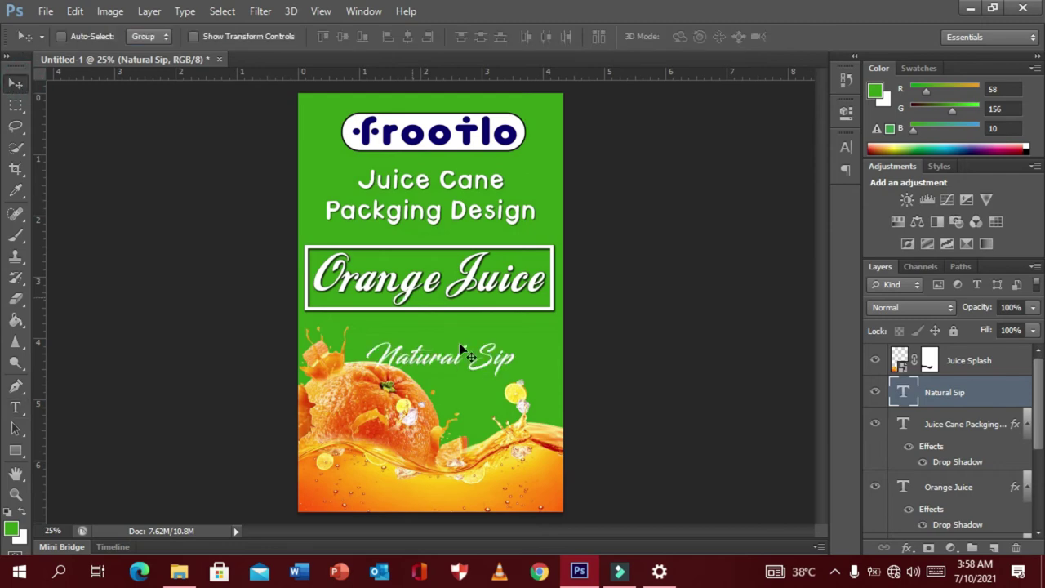
left_click_drag(416, 363, 449, 348)
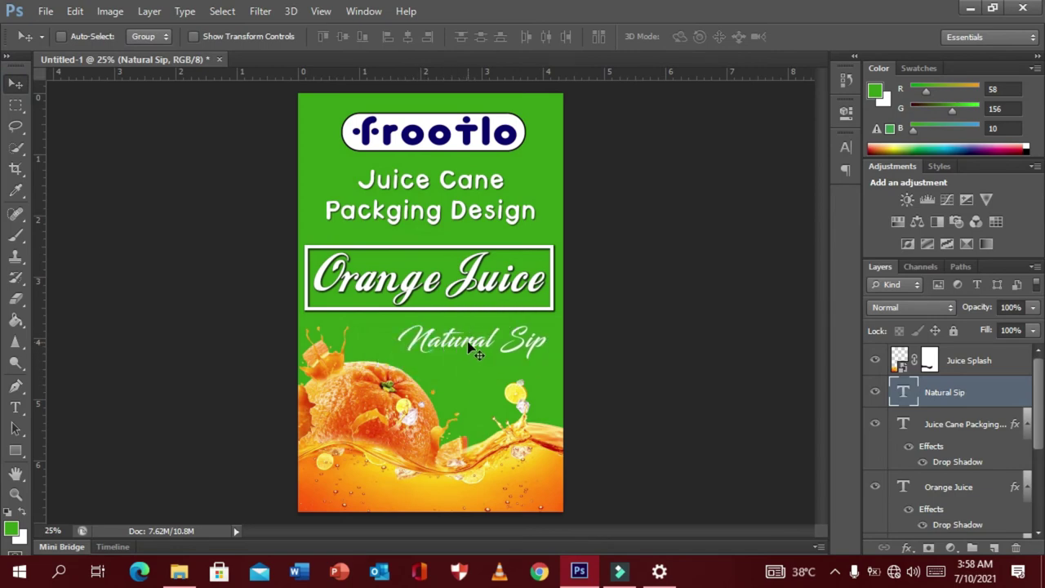
key("ctrl+t")
left_click_drag(582, 355, 562, 321)
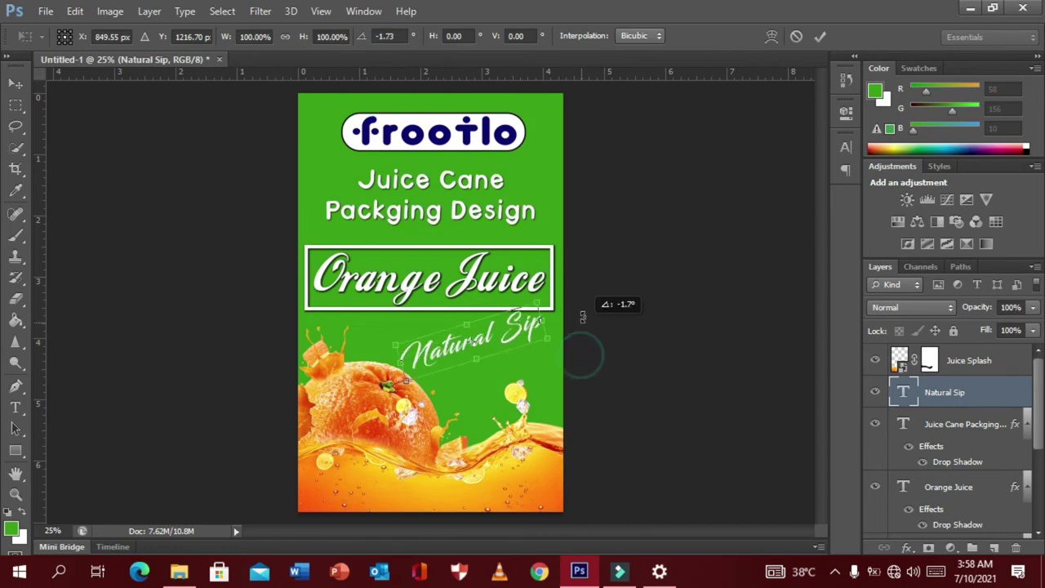
left_click_drag(498, 342, 515, 351)
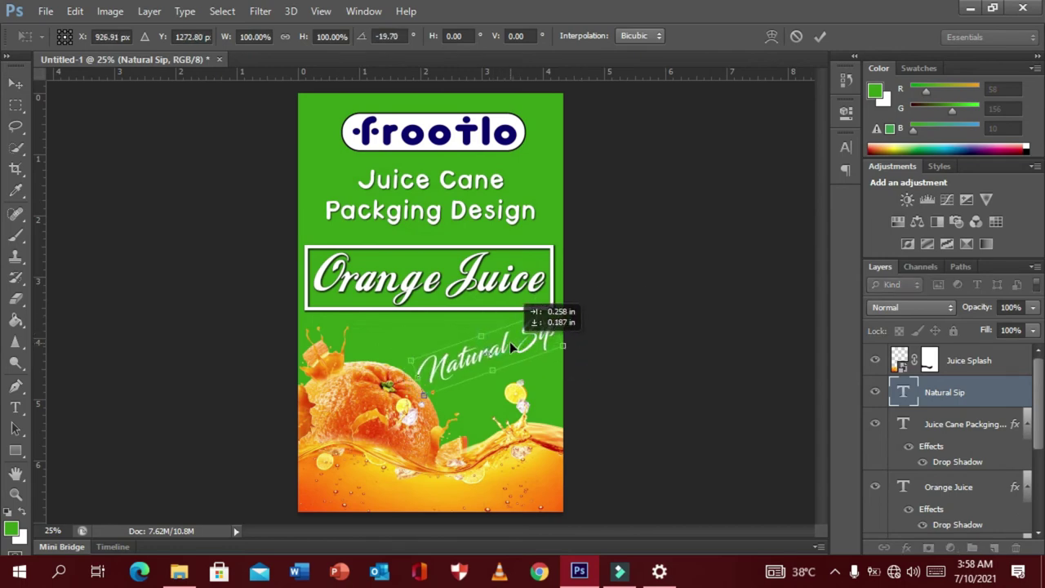
key("Return")
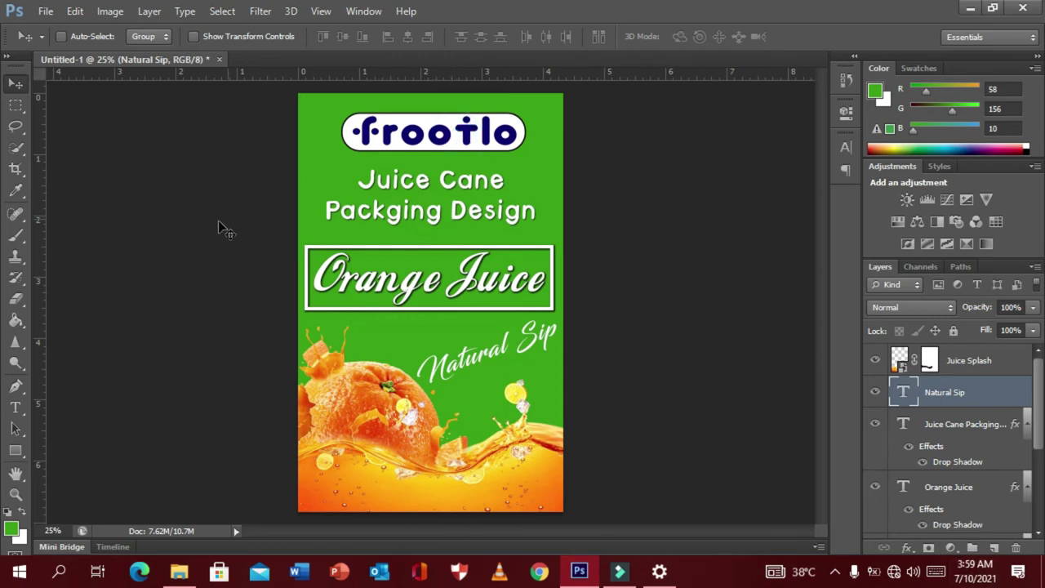
Add a white 'SK GRAPHICS' text line near the frootlo logo
left_click(16, 408)
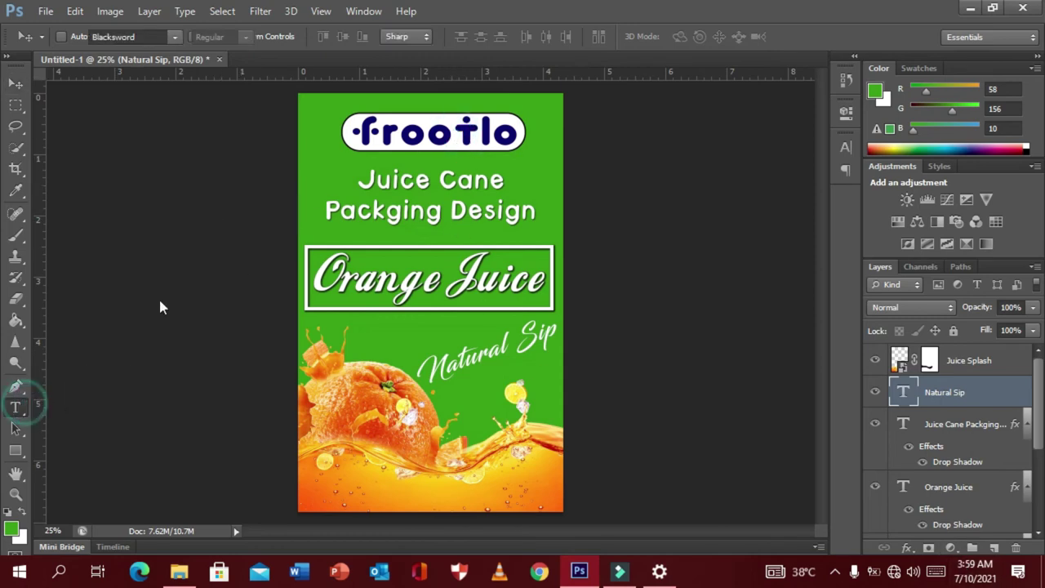
left_click(313, 157)
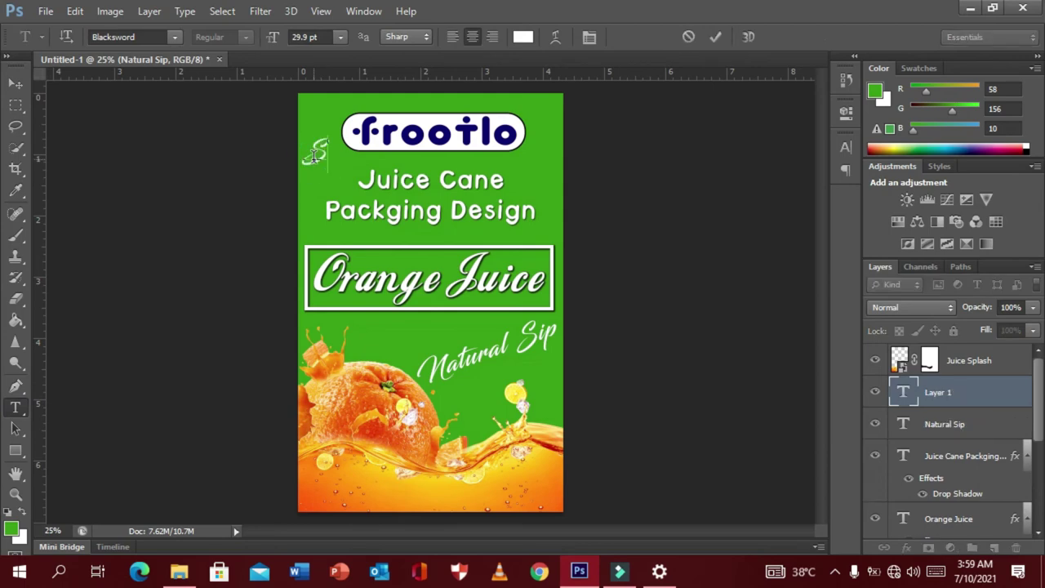
type("Sip")
type(" Gra")
type("ph")
type("ic")
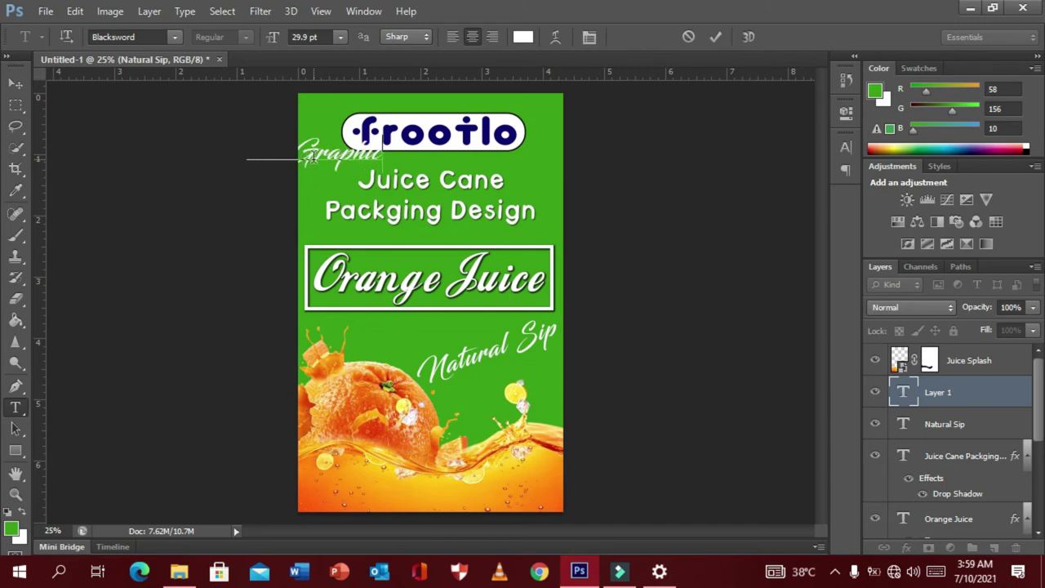
type("s")
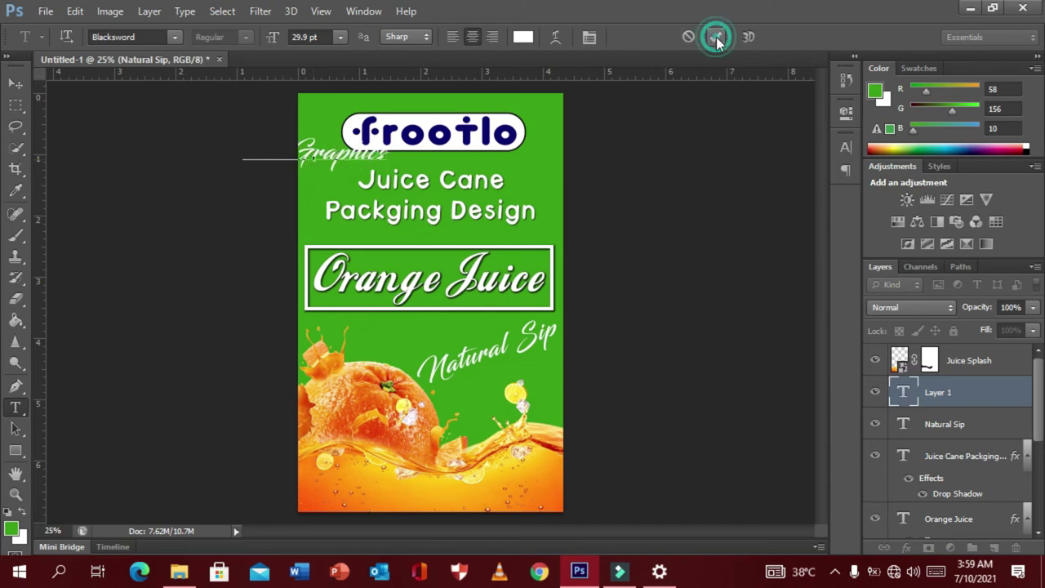
left_click(716, 37)
Set the heading font to Blade Runner and move it to the top centre above frootlo
left_click(129, 39)
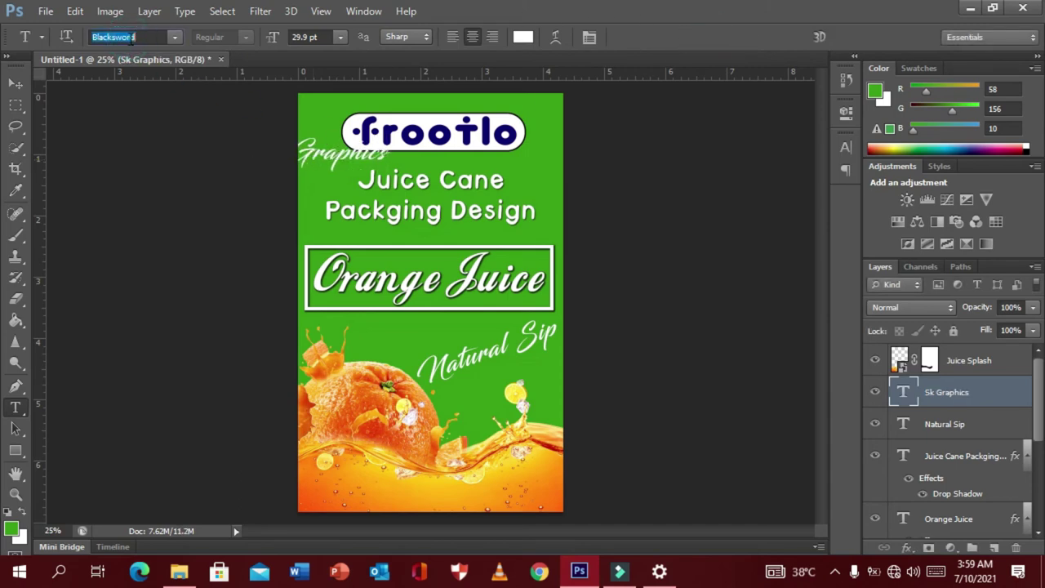
key("Down")
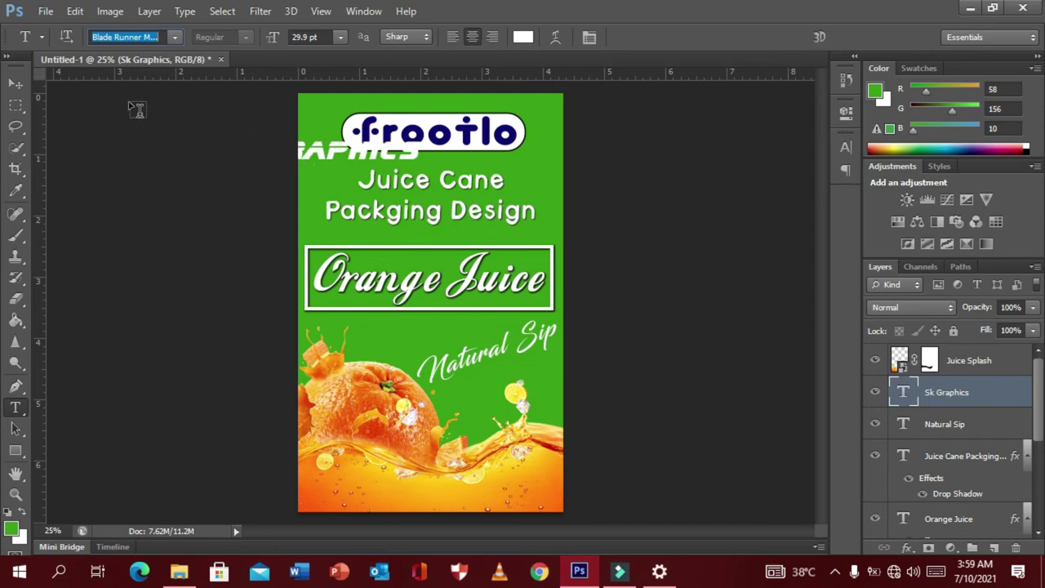
left_click(17, 84)
left_click_drag(333, 163, 449, 114)
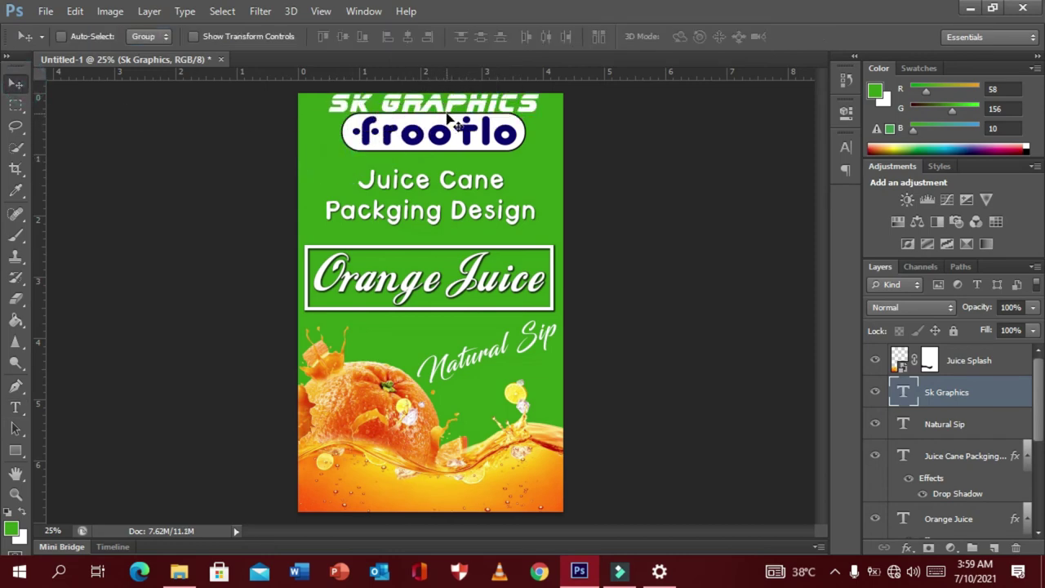
key("ctrl+t")
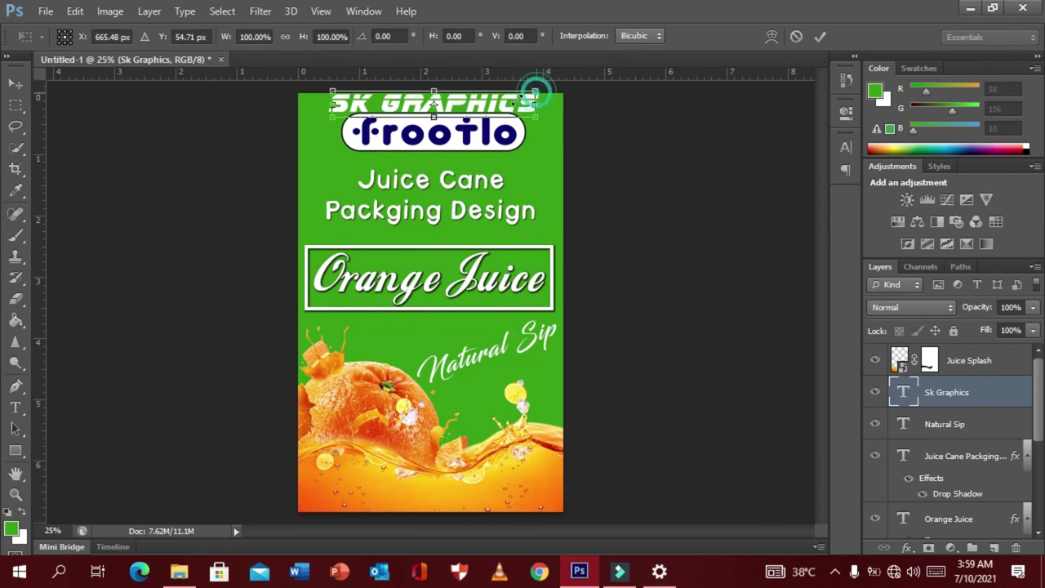
Scale the SK GRAPHICS heading down to about 57% and commit the transform
left_click_drag(538, 95, 491, 102)
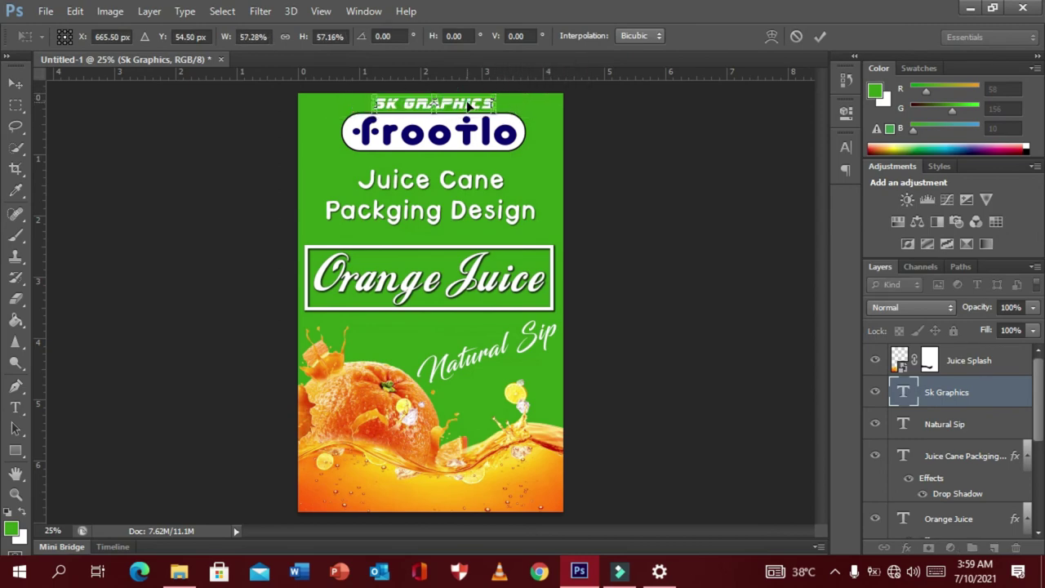
key("ctrl+plus")
key("ctrl+plus")
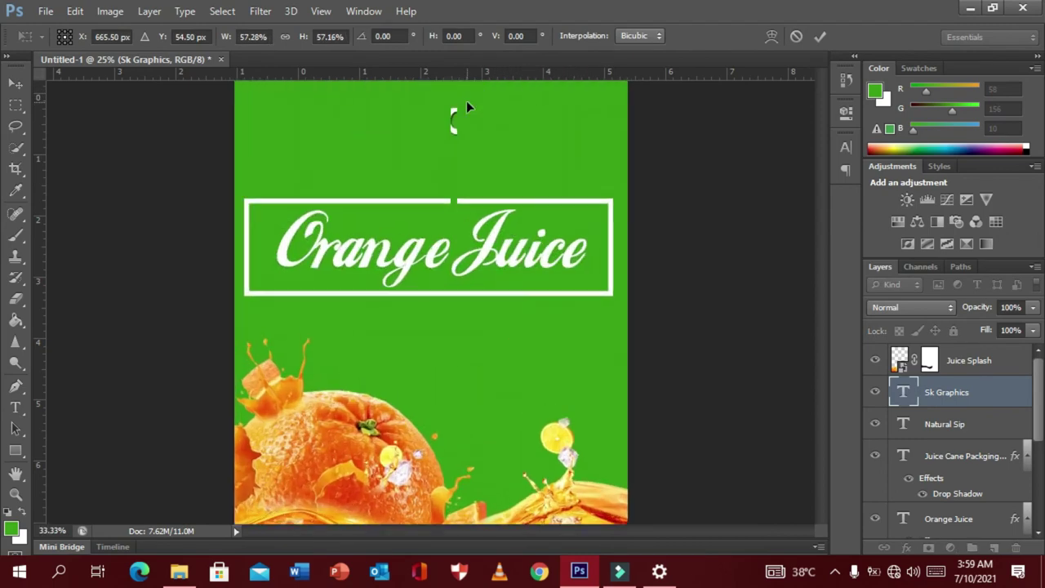
key("ctrl+plus")
scroll(466, 100, "up", 1)
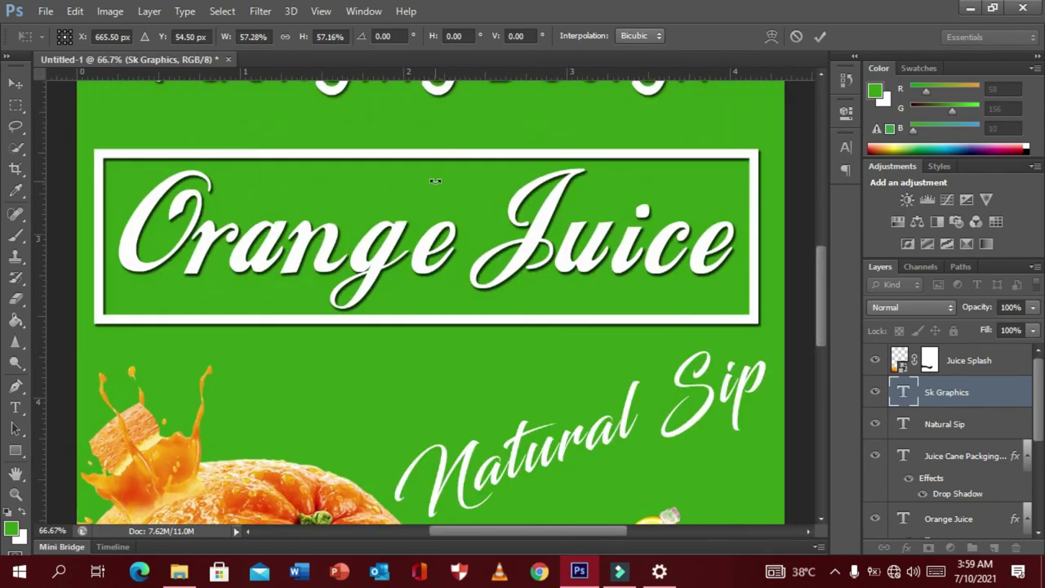
left_click(819, 36)
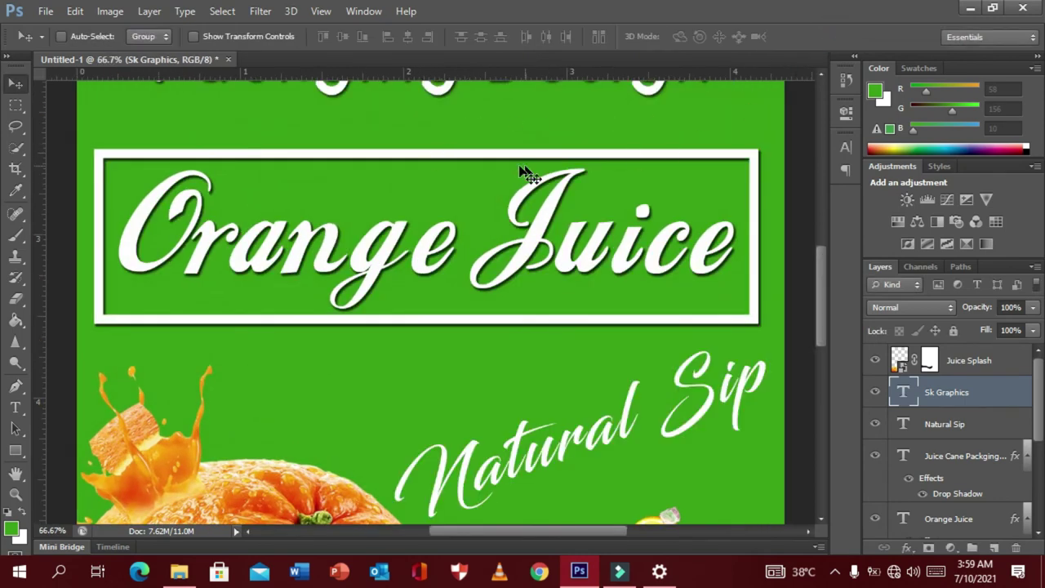
key("h")
key("ctrl+0")
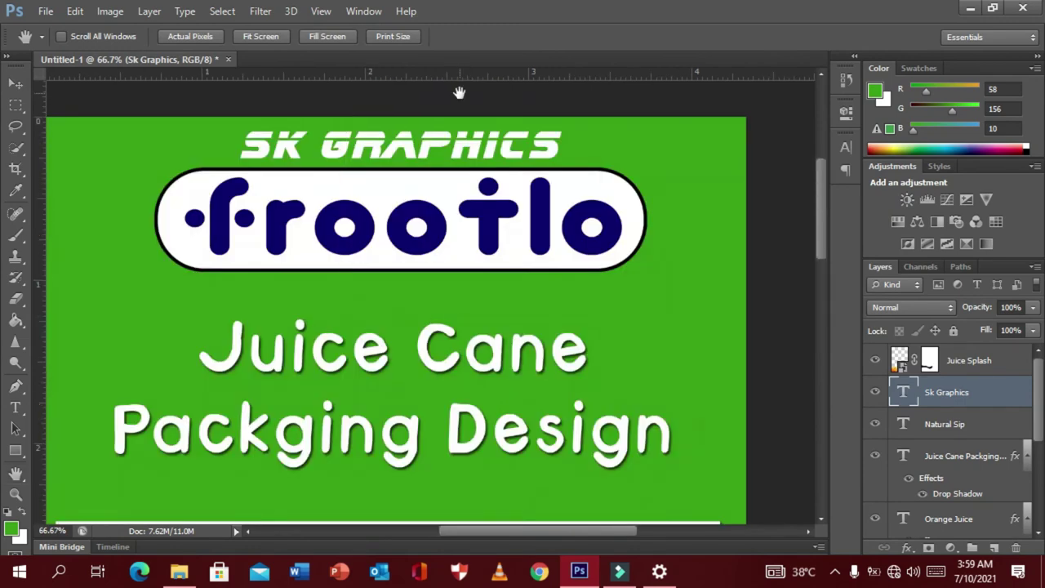
scroll(464, 147, "up", 3)
key("v")
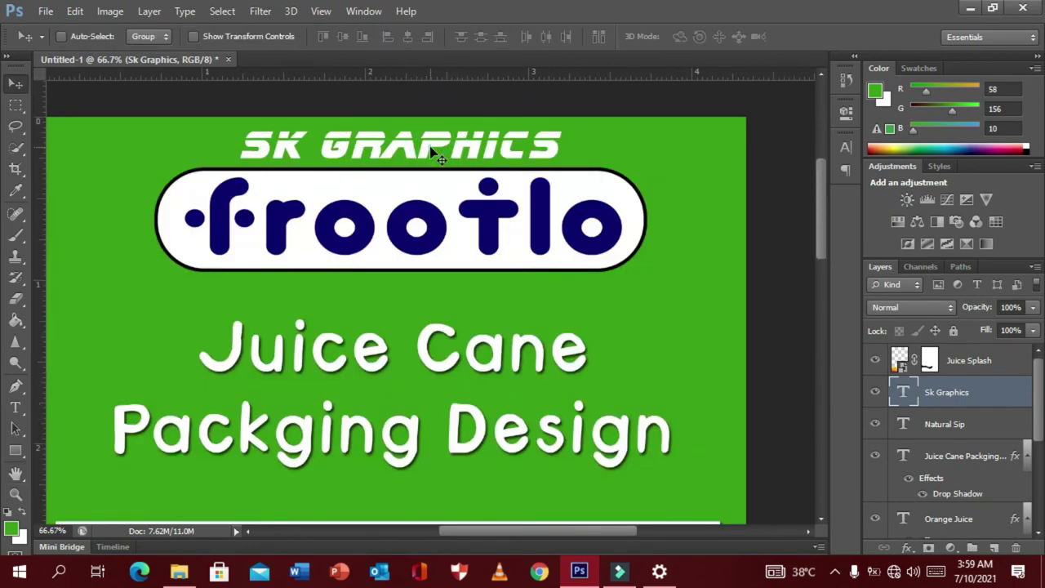
Change the Sk Graphics heading font to abeatbyKai
left_click(845, 146)
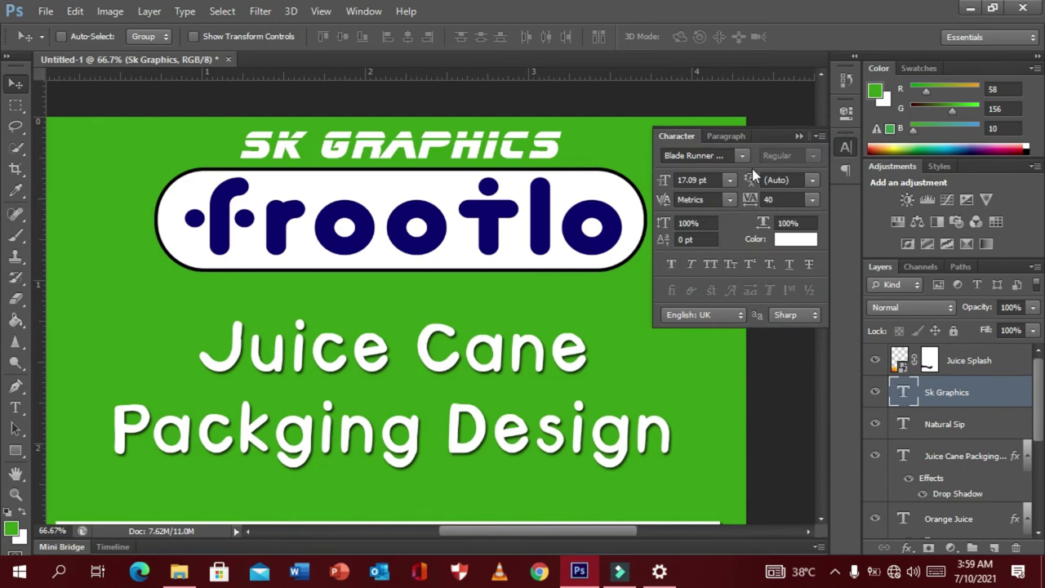
left_click(798, 137)
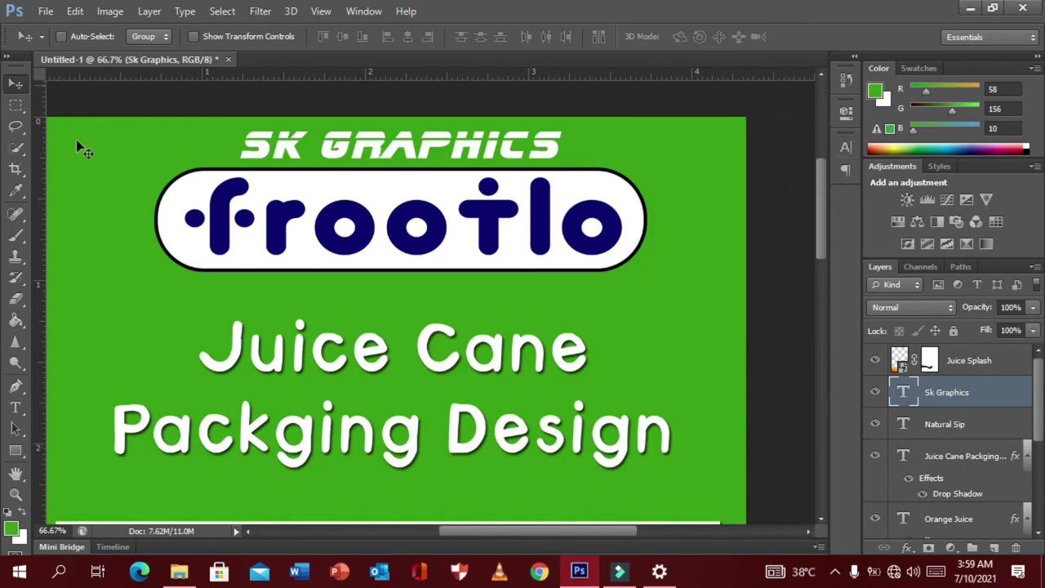
left_click(15, 407)
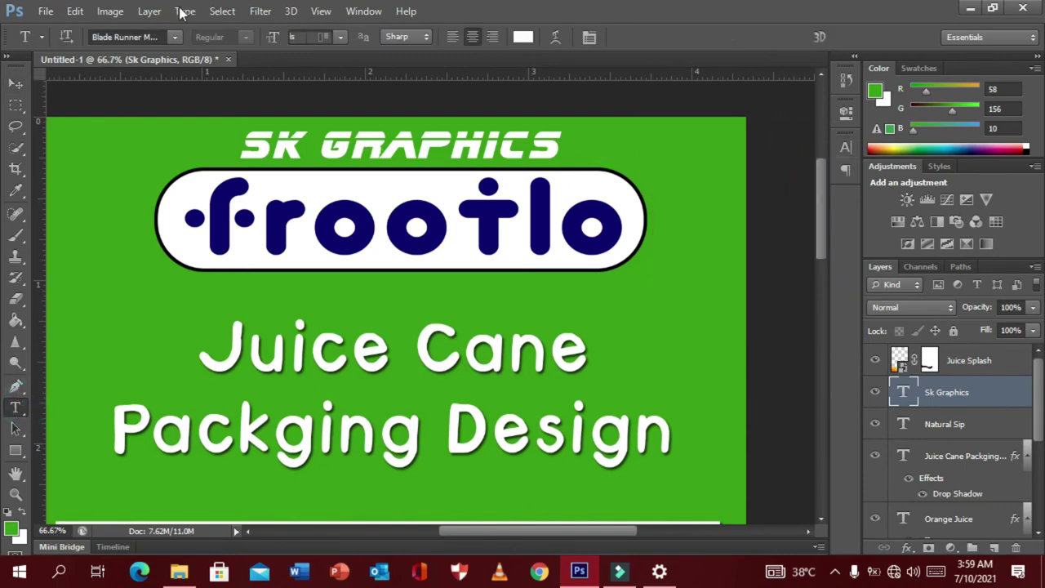
left_click(145, 36)
key("Down")
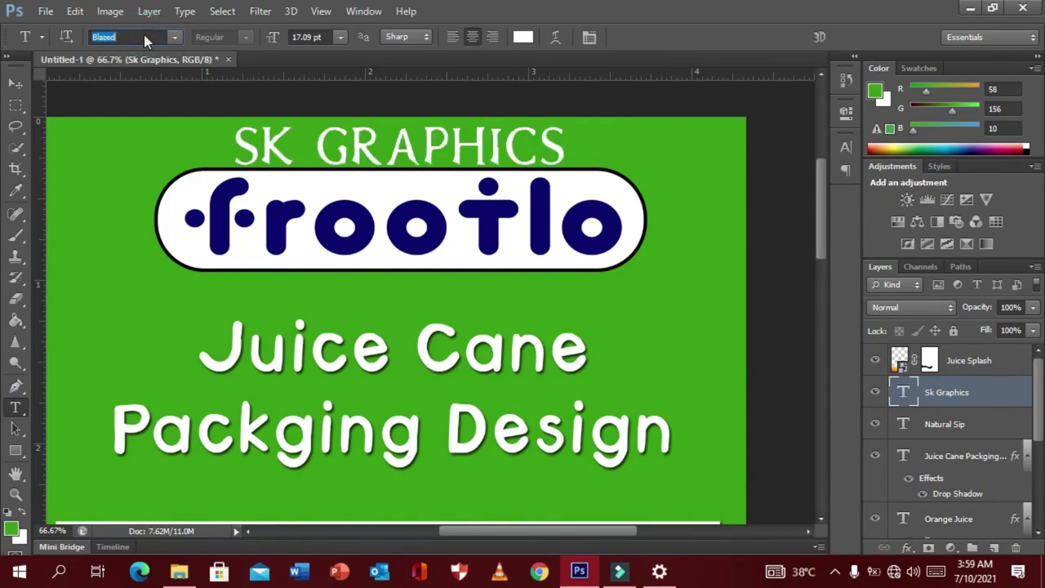
key("Down")
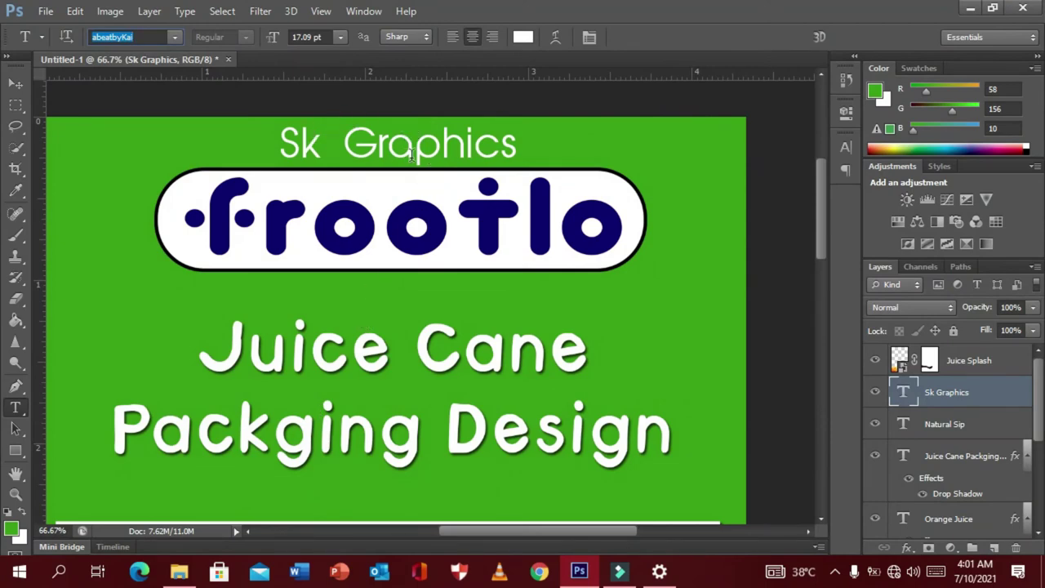
Set the heading's letter tracking to 160
left_click_drag(281, 142, 546, 163)
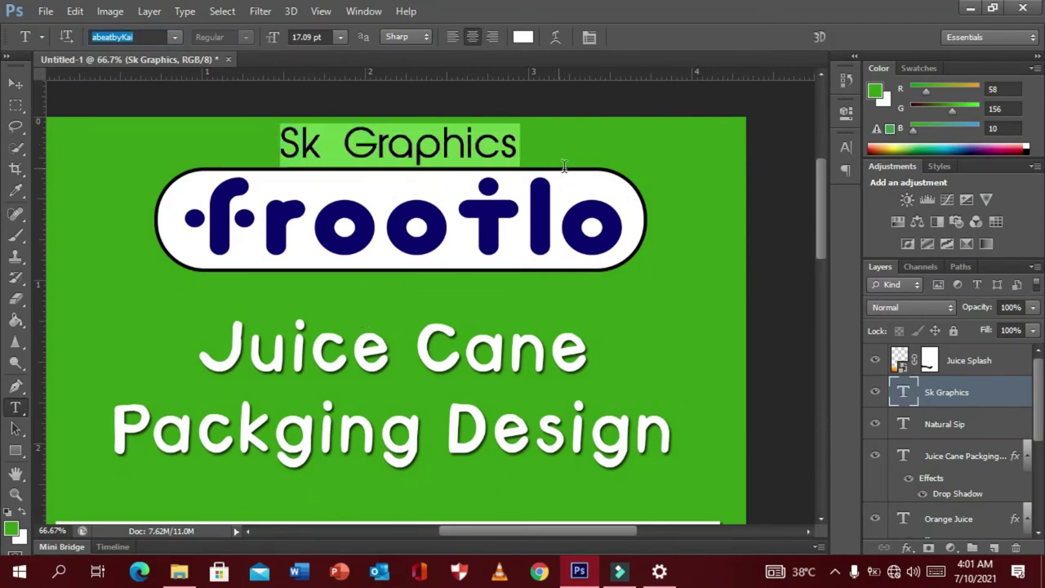
left_click(847, 148)
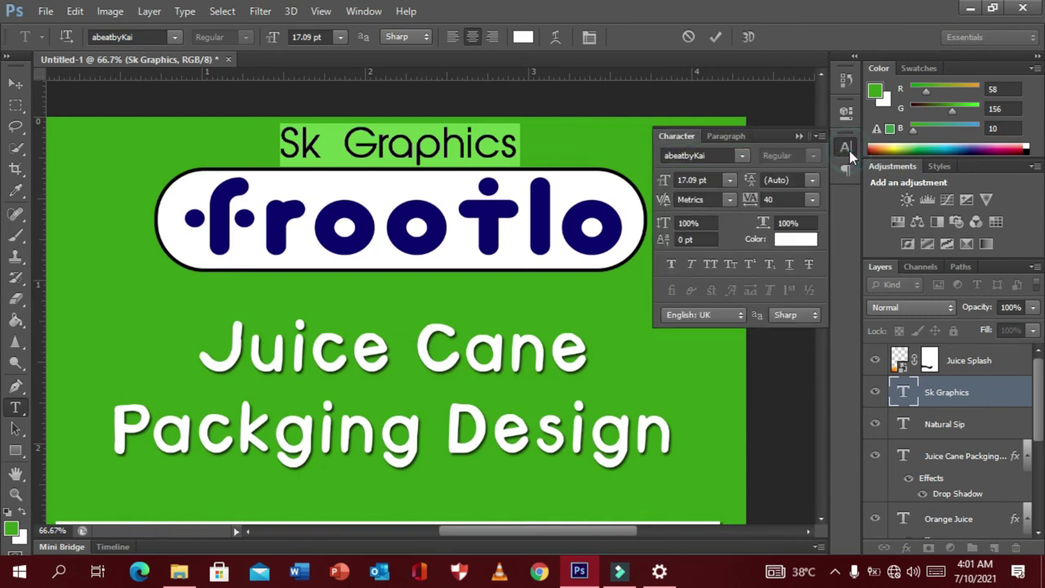
left_click(784, 196)
key("Up")
key("Up")
key("Up")
key("Up")
key("Up")
key("Up")
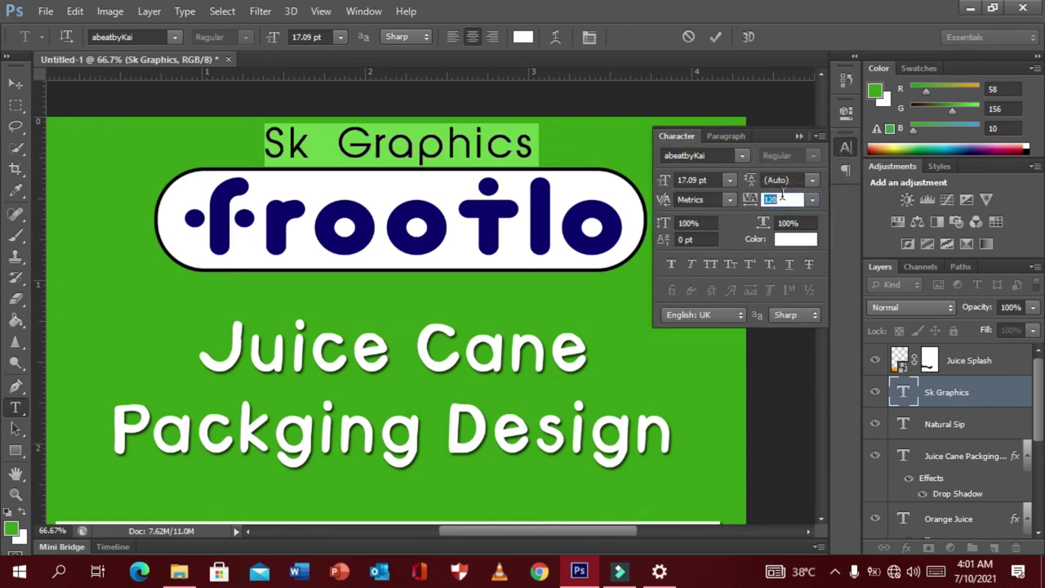
key("Up")
key("Up")
key("Up")
key("Up")
key("Up")
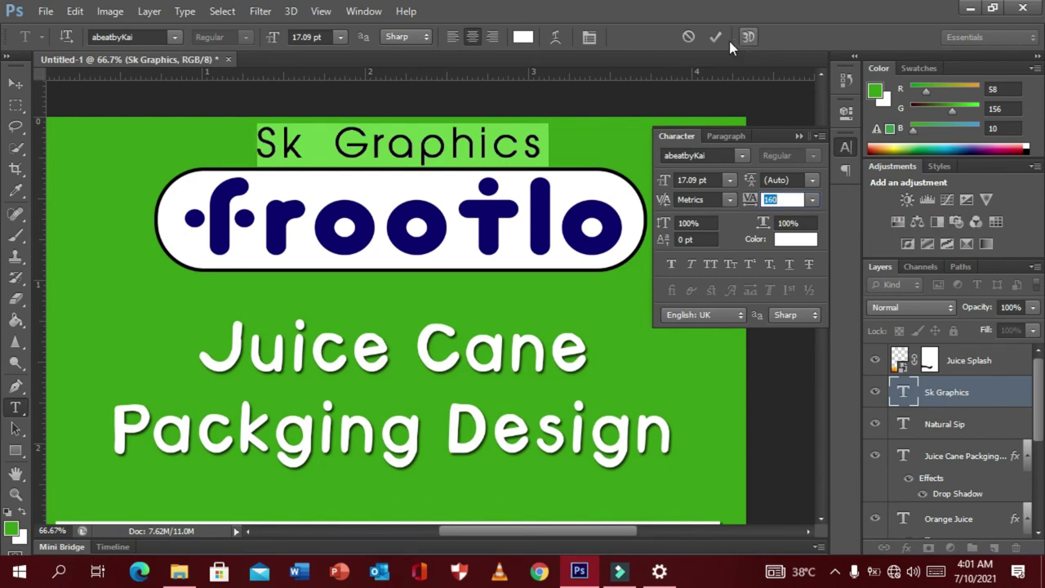
left_click(717, 39)
key("Return")
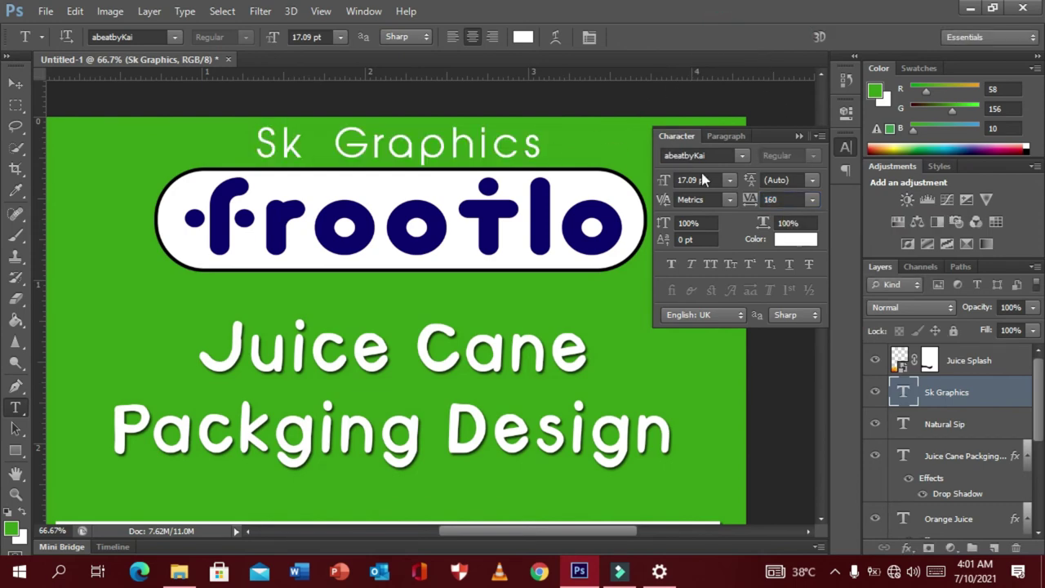
Reduce the heading's font size to 14.09 pt and commit the text
left_click(692, 179)
key("Down")
key("Down")
left_click(454, 147)
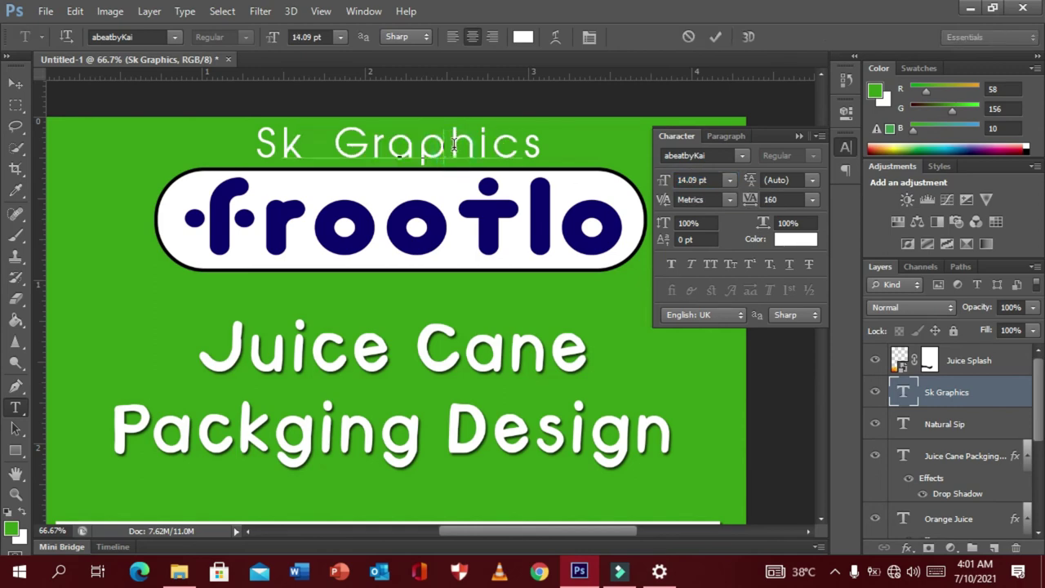
triple_click(454, 147)
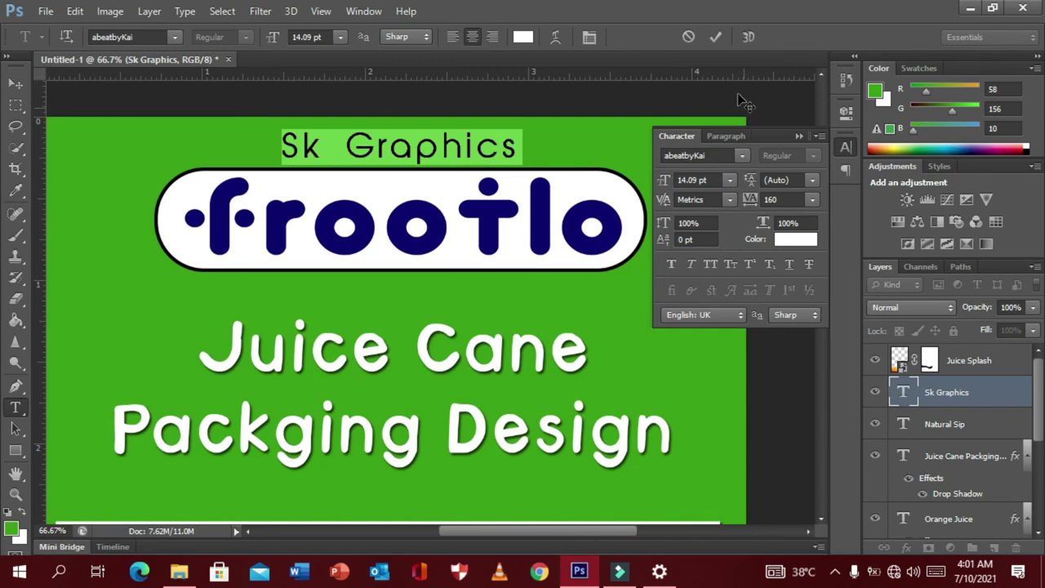
left_click(715, 37)
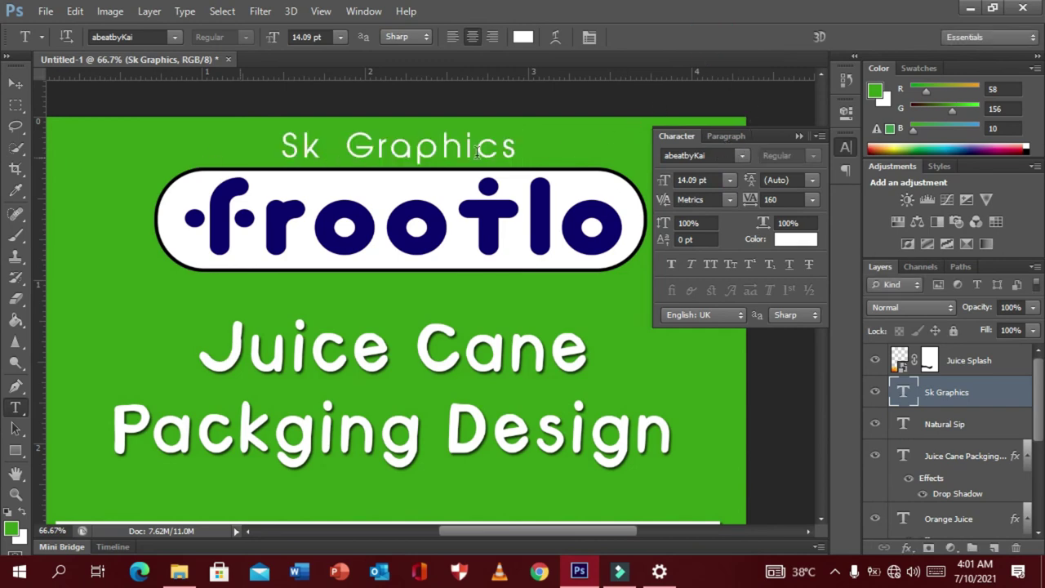
left_click(799, 137)
Place the Juice Splash layer between Logo and Orange PNG, then reselect Sk Graphics
key("ctrl+minus")
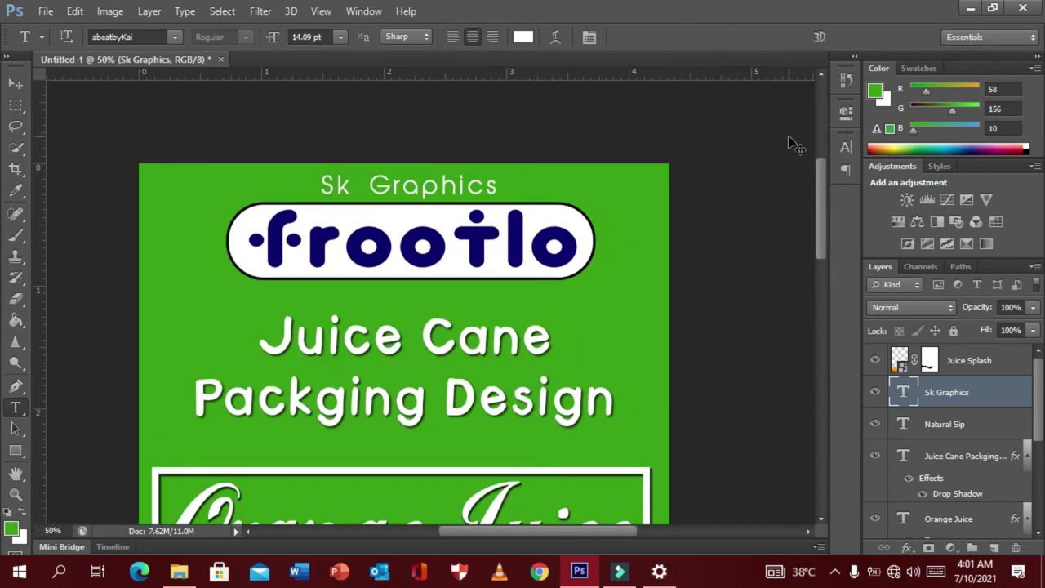
key("ctrl+minus")
key("ctrl+minus")
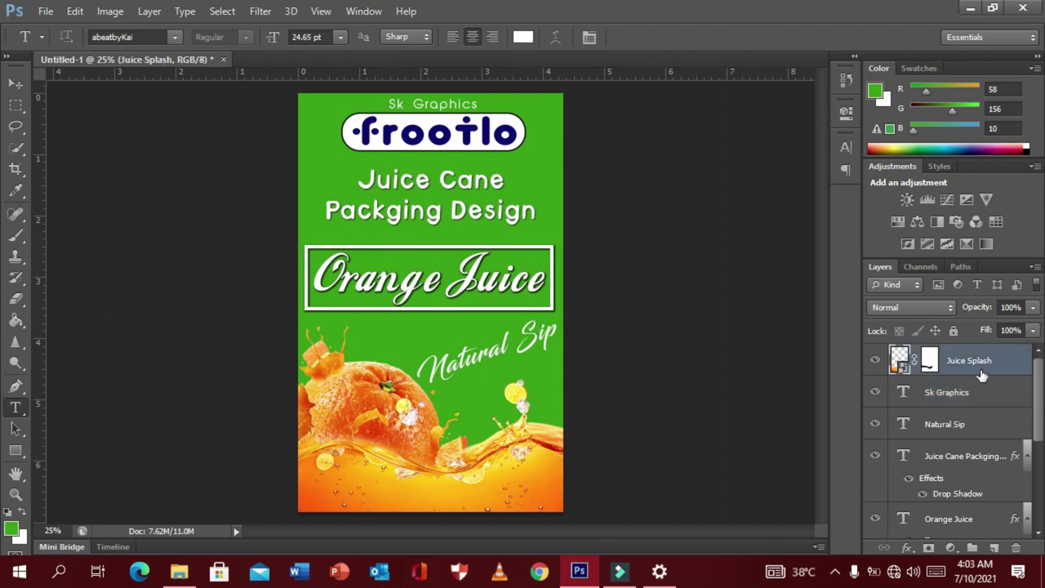
left_click_drag(982, 374, 983, 549)
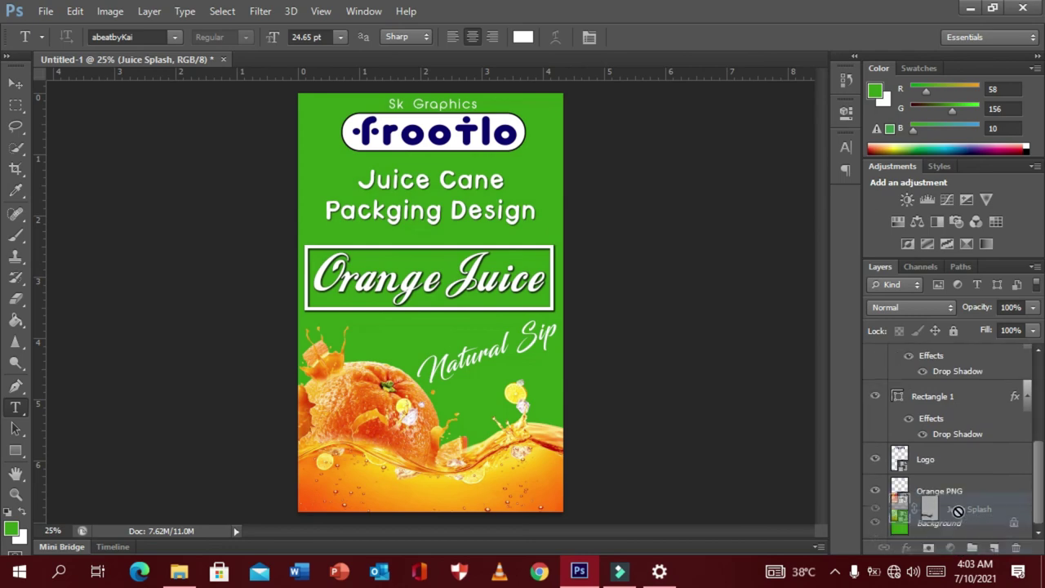
left_click_drag(958, 549, 956, 487)
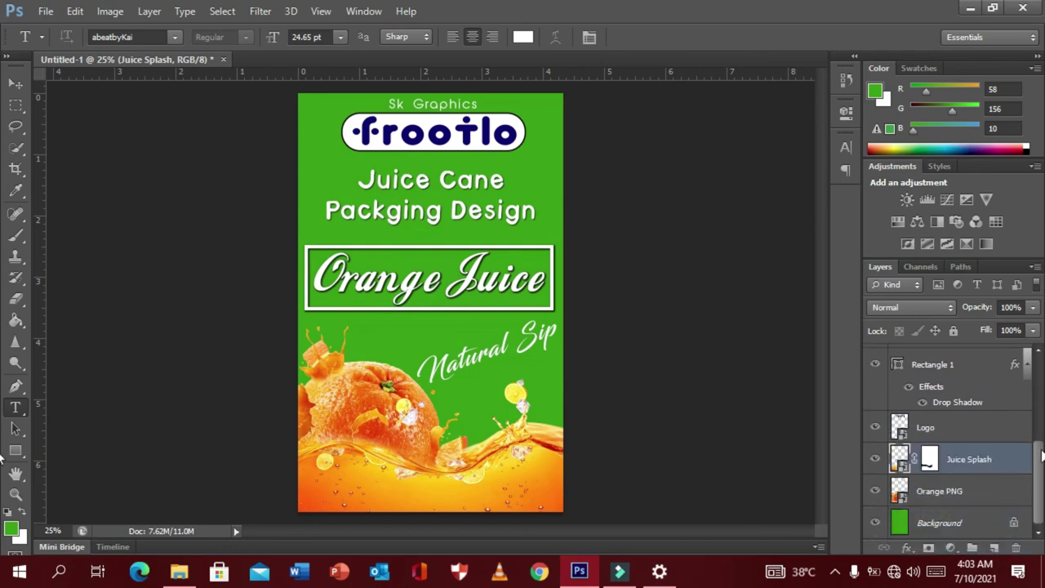
left_click_drag(1042, 457, 1042, 355)
left_click(966, 365)
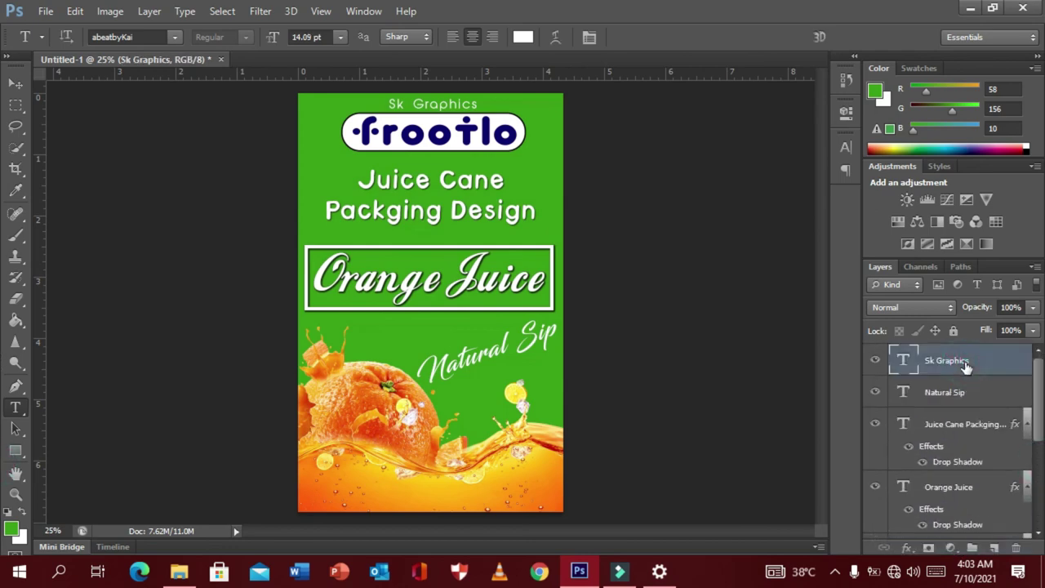
Add a Color Lookup layer using LateSunset.3DL at about 77% opacity
left_click(950, 547)
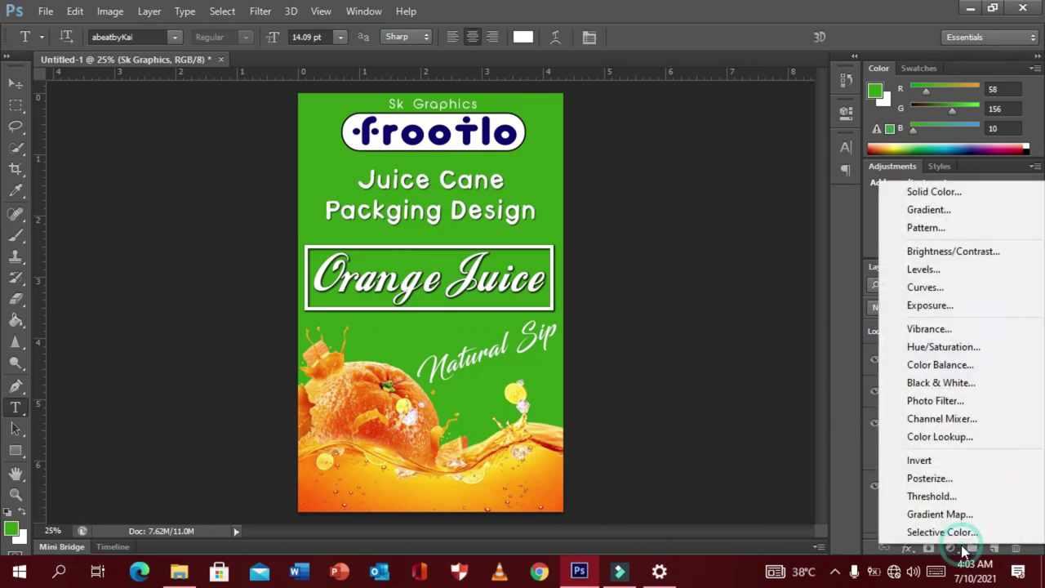
left_click(938, 437)
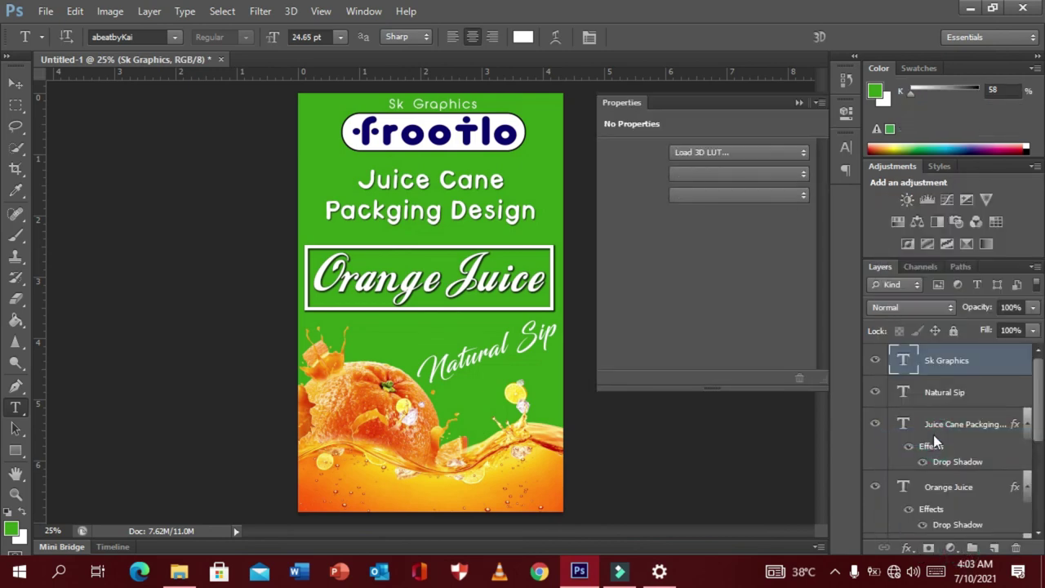
left_click(707, 155)
left_click(708, 161)
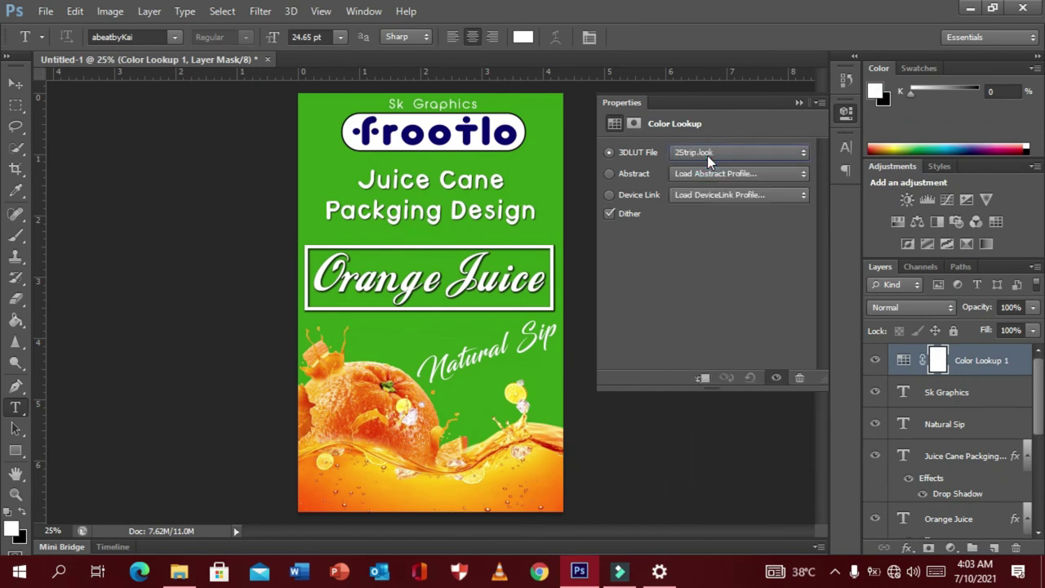
key("Down")
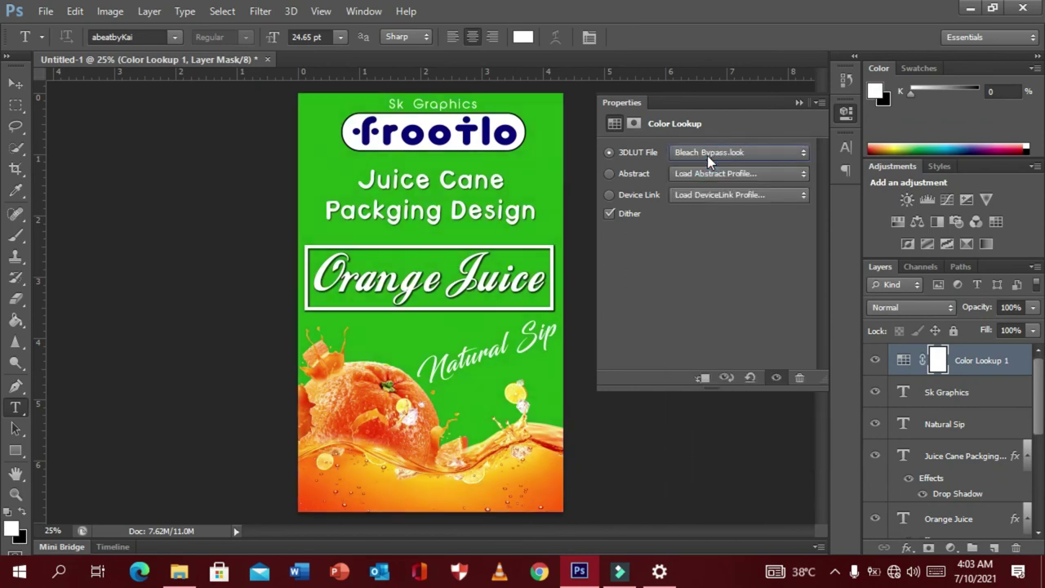
key("Down")
key("Down")
key("Down")
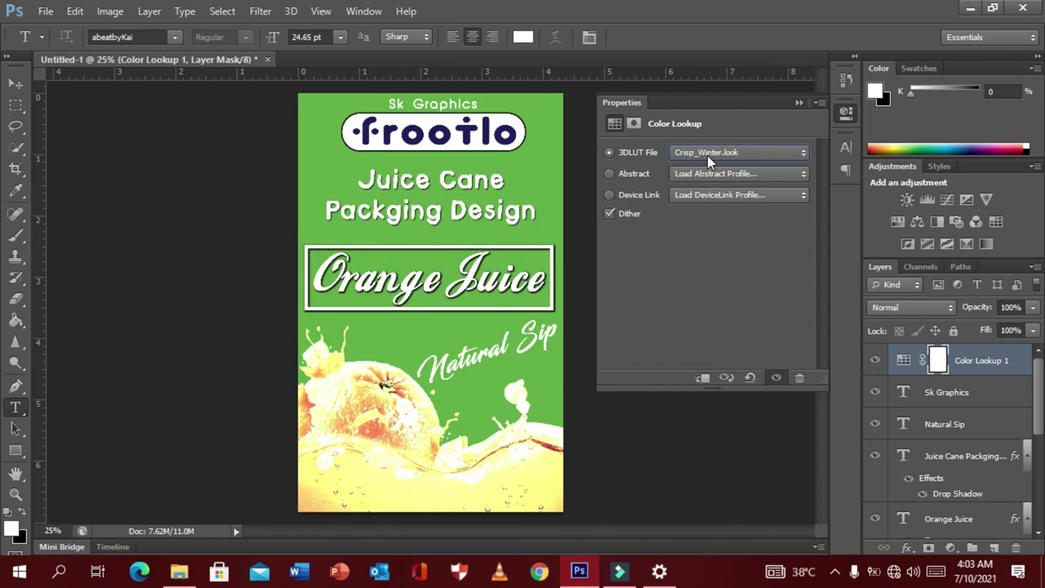
key("Down")
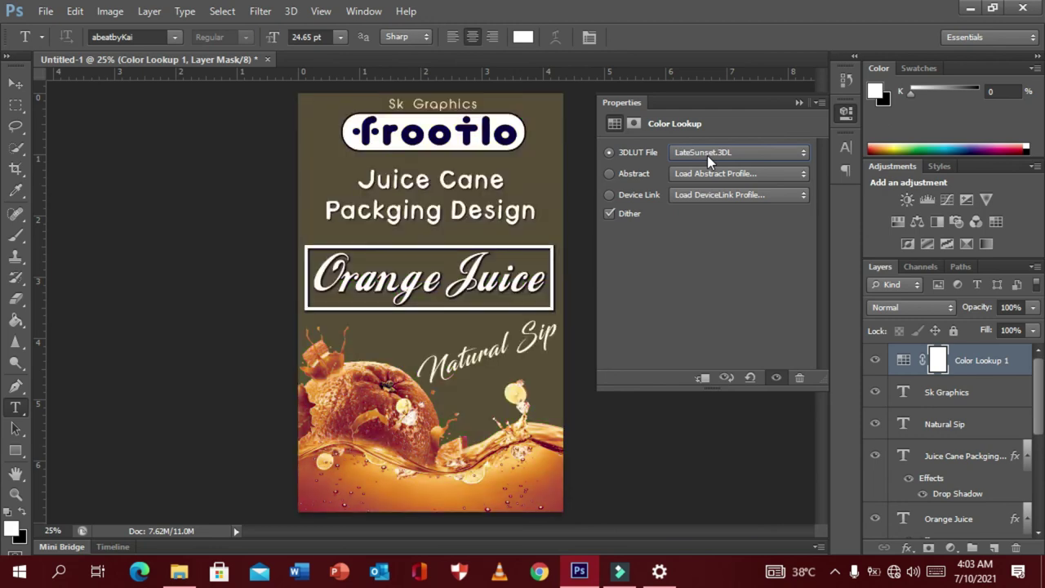
left_click(797, 104)
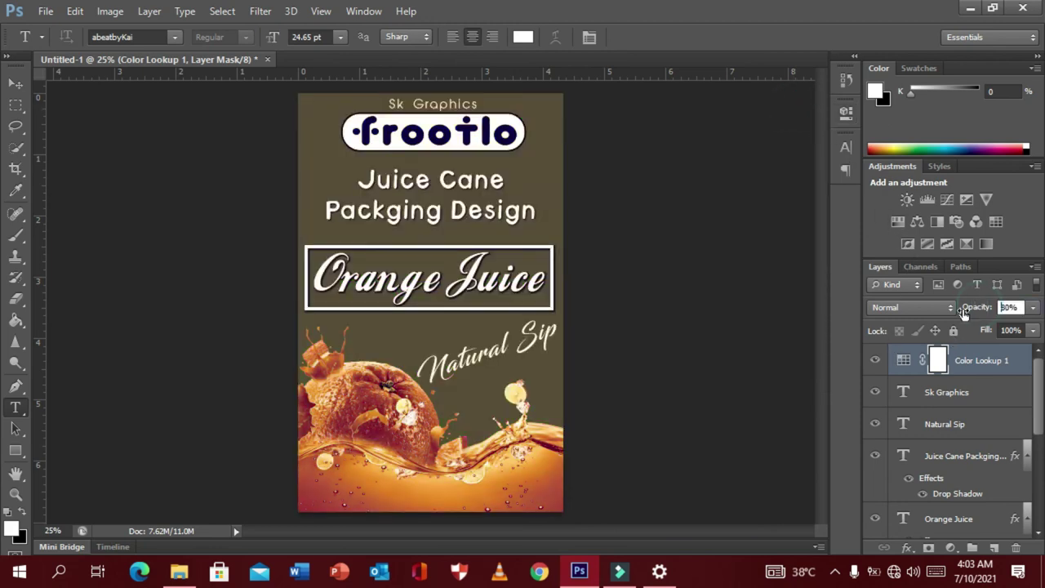
mouse_move(980, 308)
left_mouse_down()
mouse_move(961, 315)
mouse_move(979, 308)
left_mouse_up()
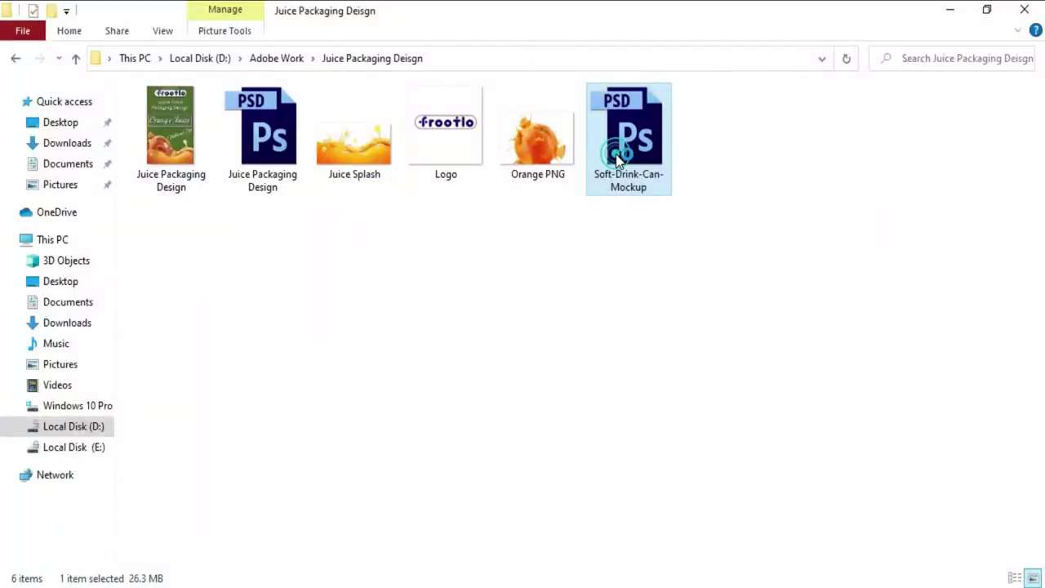
Open Soft-Drink-Can-Mockup.psd and edit its Label smart object
double_click(616, 157)
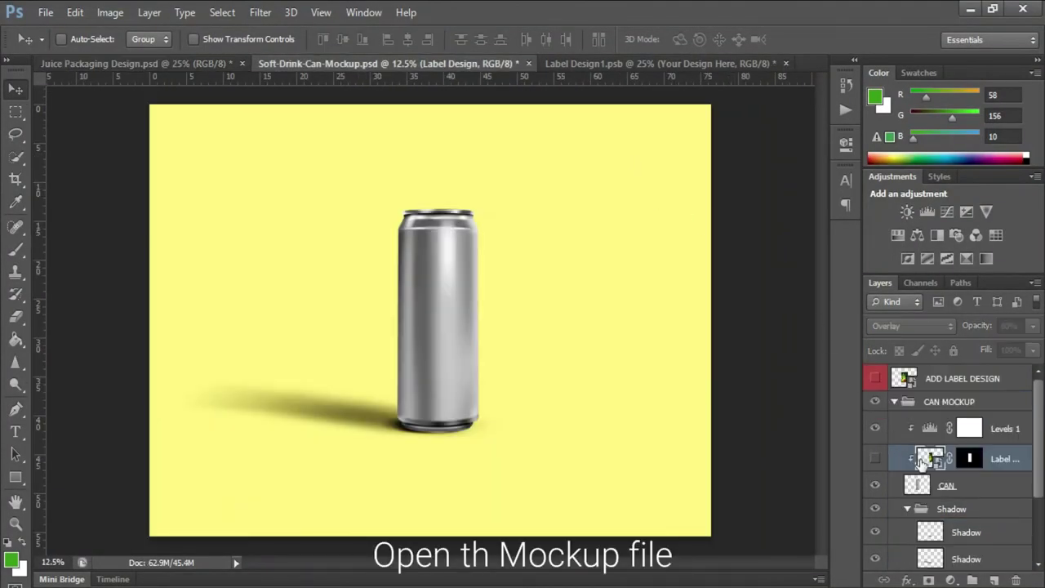
double_click(923, 461)
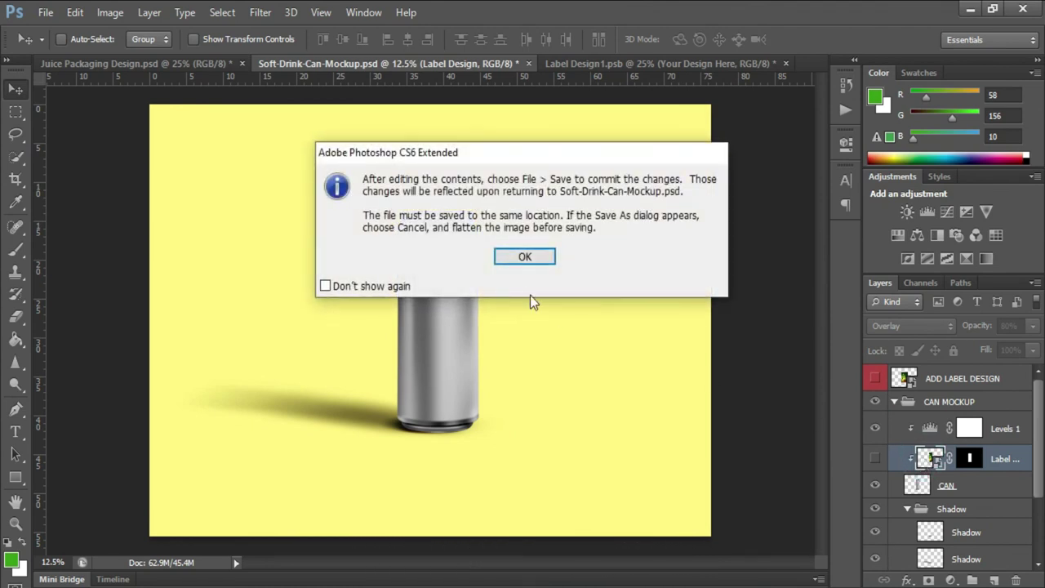
left_click(509, 256)
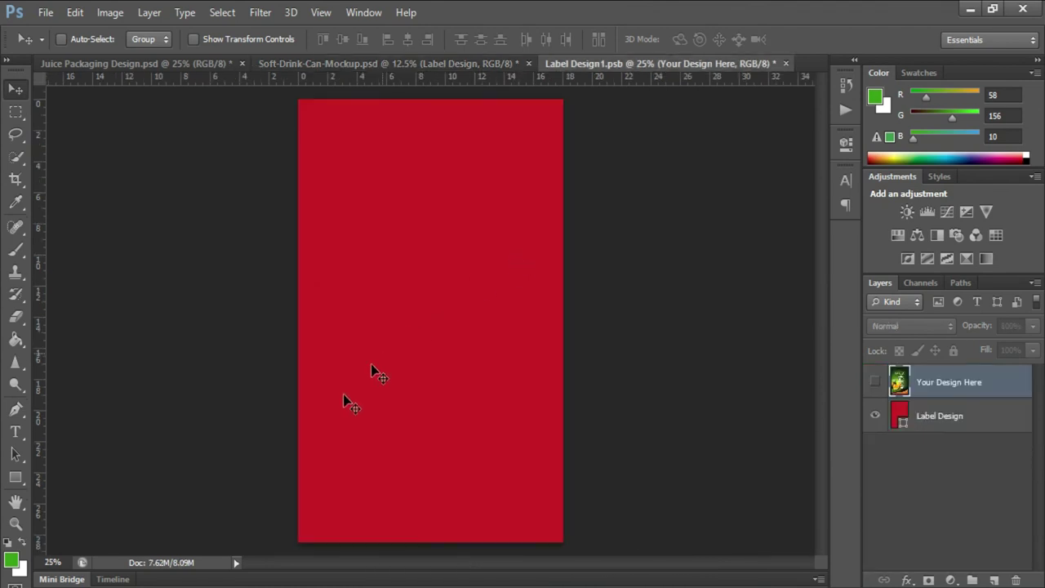
Place the Juice Packaging Design image from Explorer onto the red label
key("alt+Tab")
left_click(182, 188)
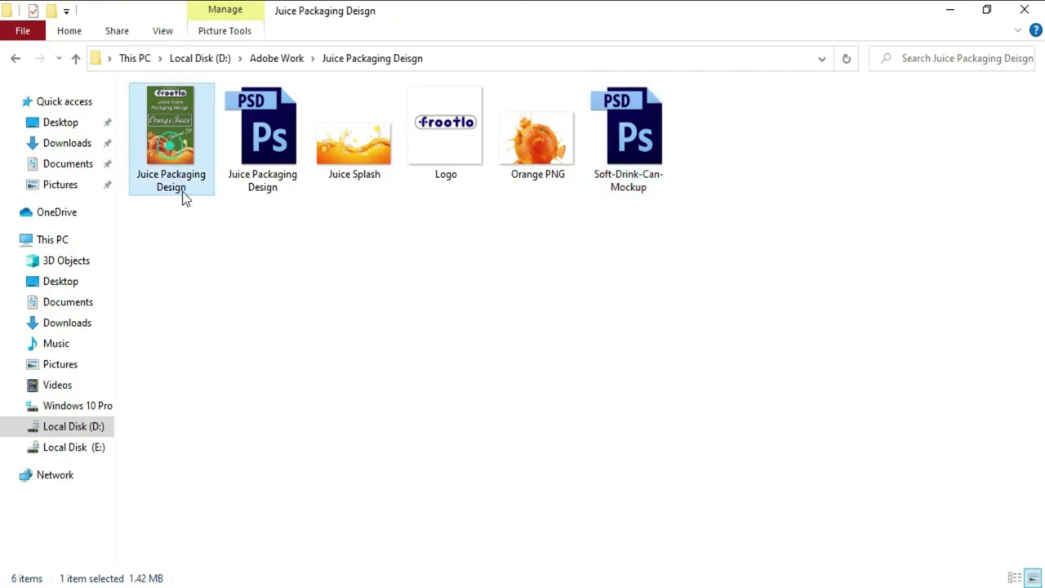
mouse_move(182, 191)
left_mouse_down()
mouse_move(491, 453)
mouse_move(430, 280)
left_mouse_up()
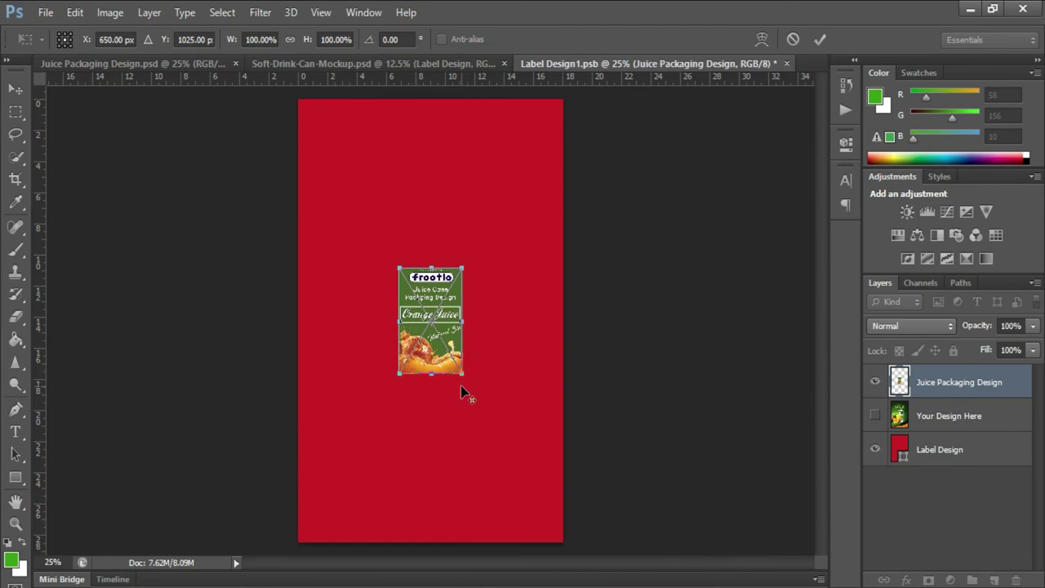
Scale the placed design to about 417% to cover the label, commit, and save
left_click_drag(463, 374, 575, 539)
key("Return")
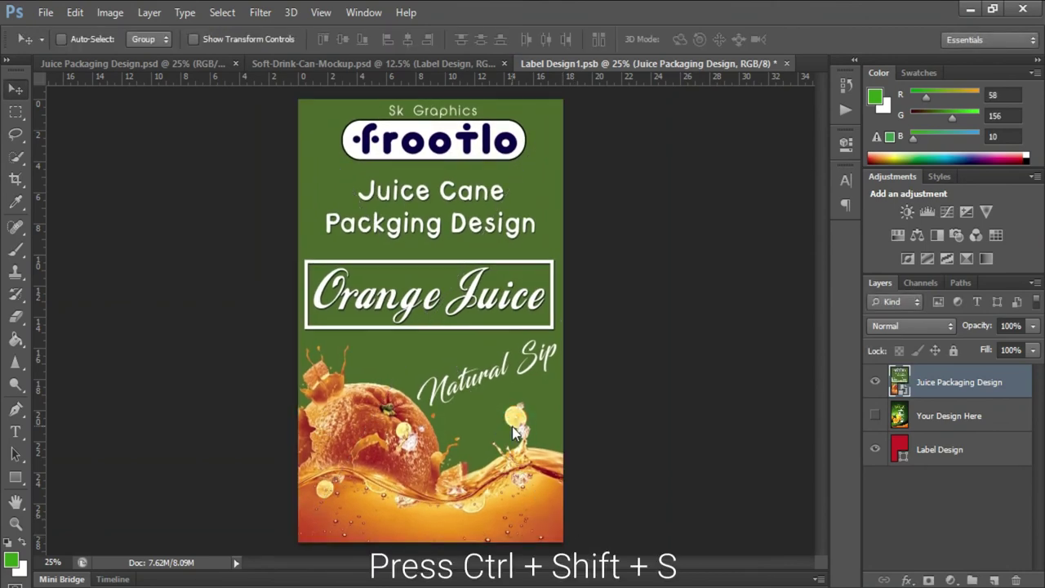
key("ctrl+s")
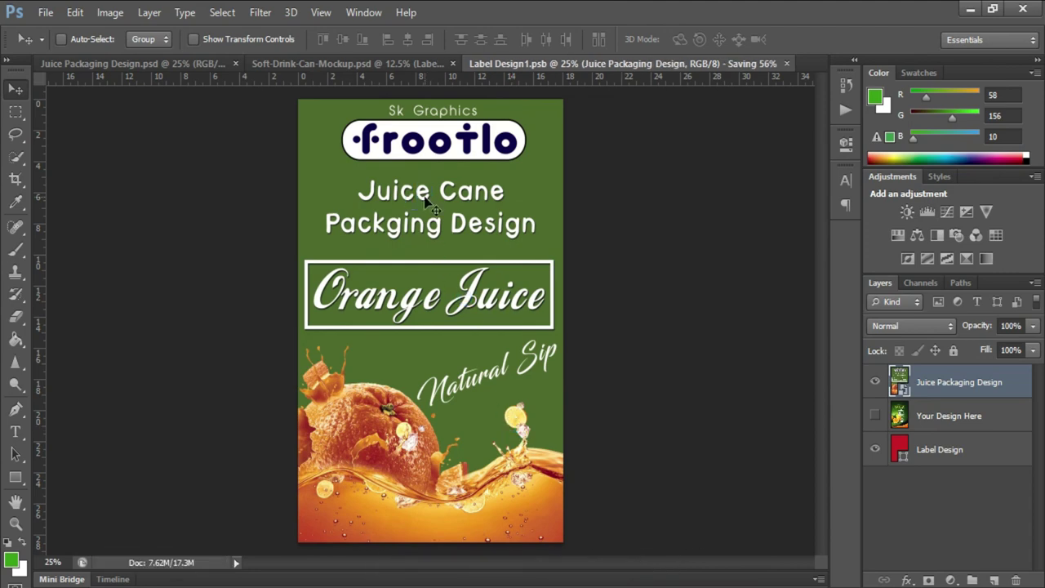
Return to the can mockup and make the Label layer visible
left_click(381, 66)
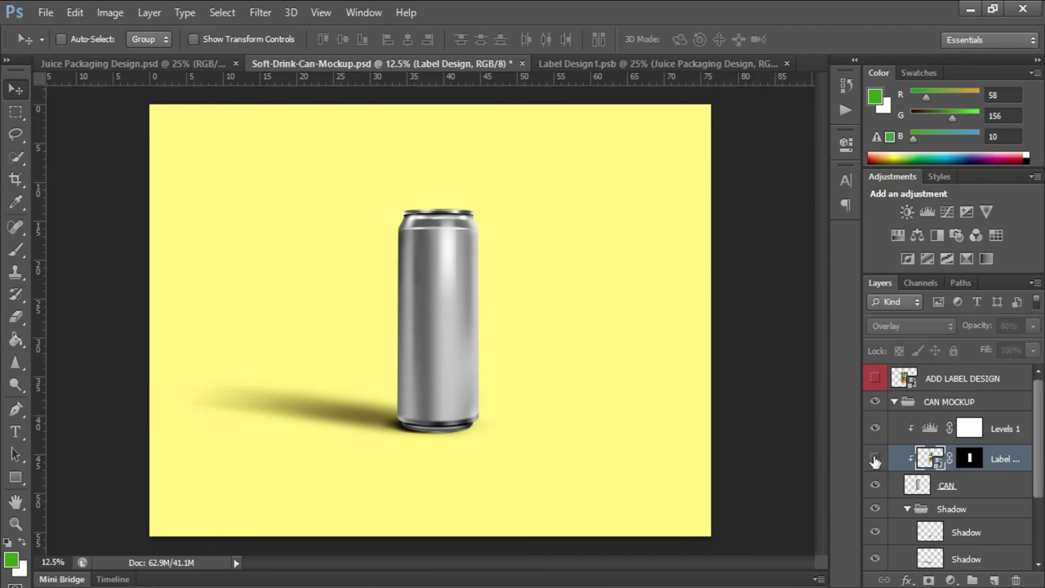
left_click(875, 462)
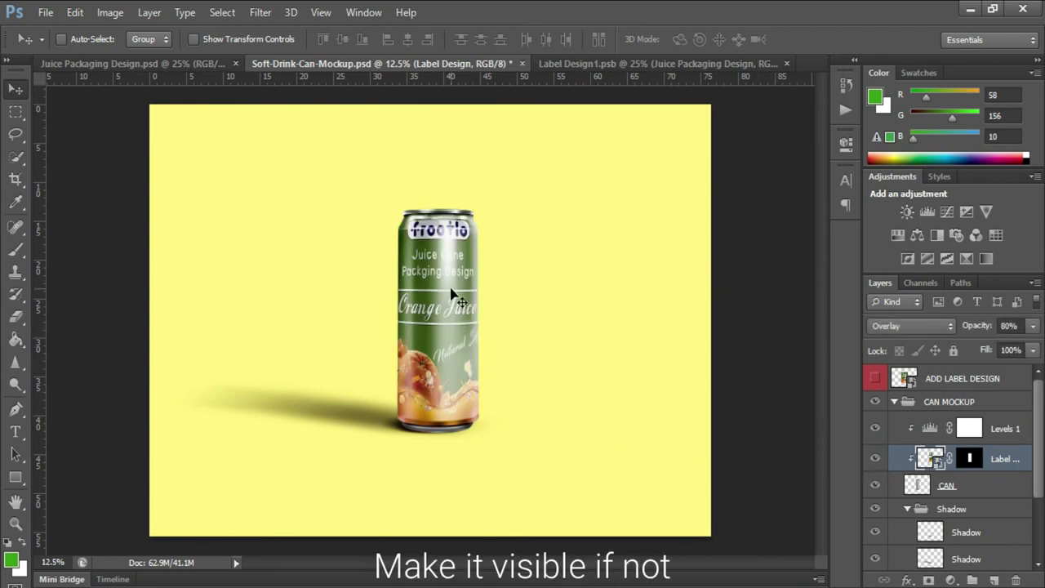